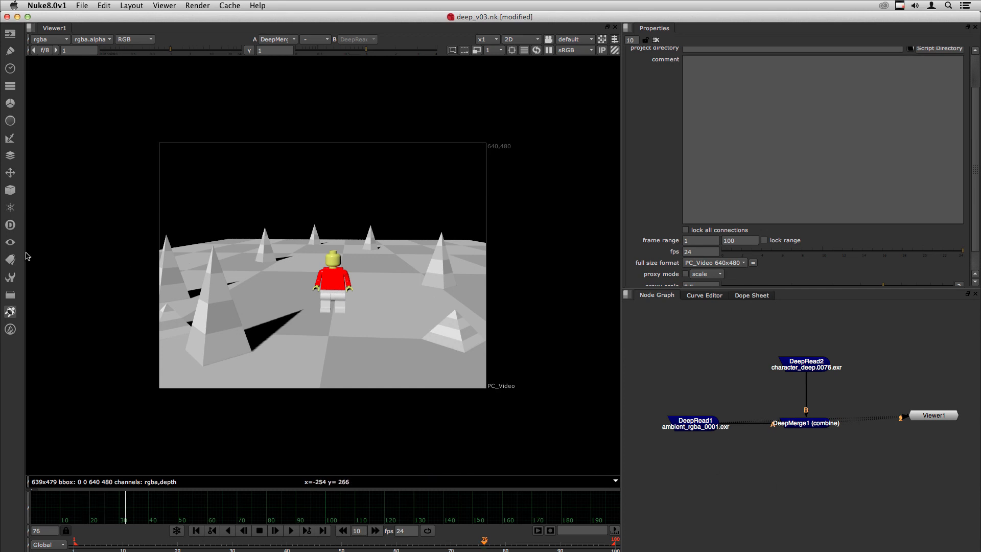
Add a DeepToPoints node, connect its deep input to DeepMerge1, and display its point cloud in the 3D view.
{"action": "left_click", "coordinate": [9, 229]}
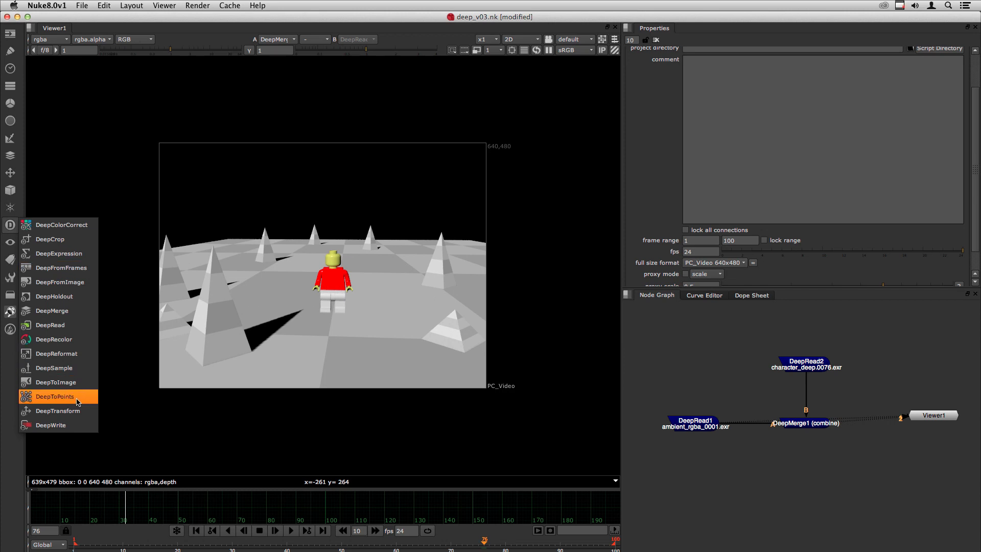
{"action": "left_click", "coordinate": [55, 397]}
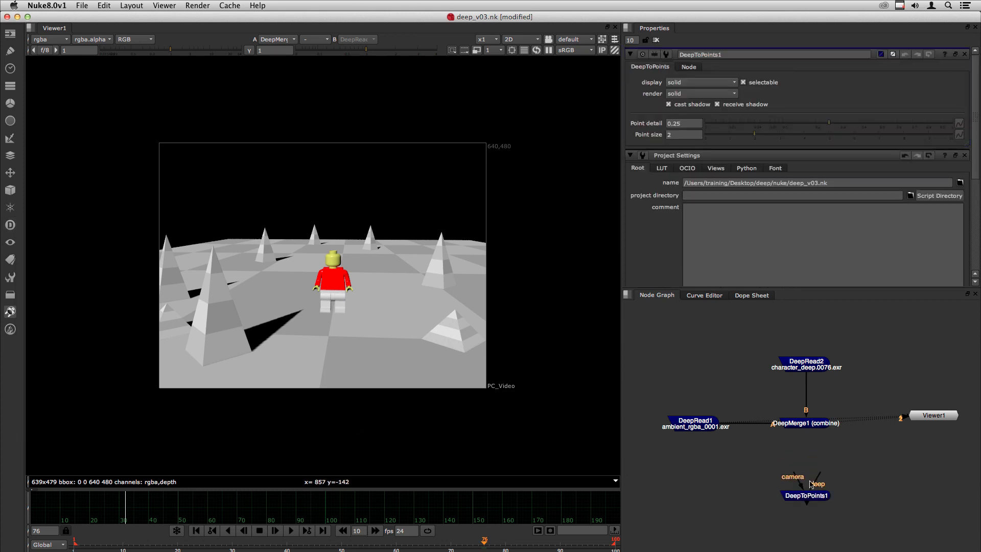
{"action": "left_click_drag", "start_coordinate": [817, 478], "coordinate": [806, 424]}
{"action": "left_click", "coordinate": [805, 496]}
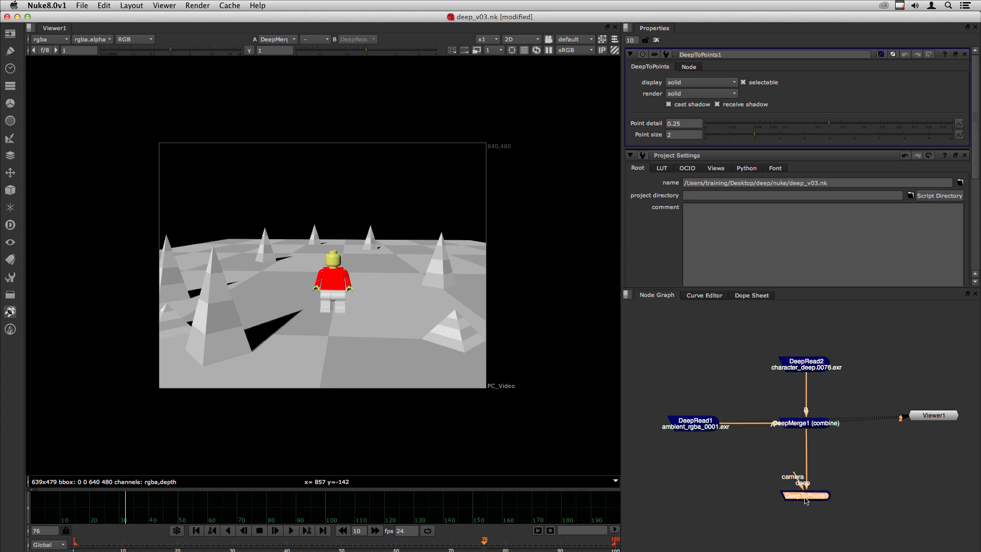
{"action": "key", "text": "2"}
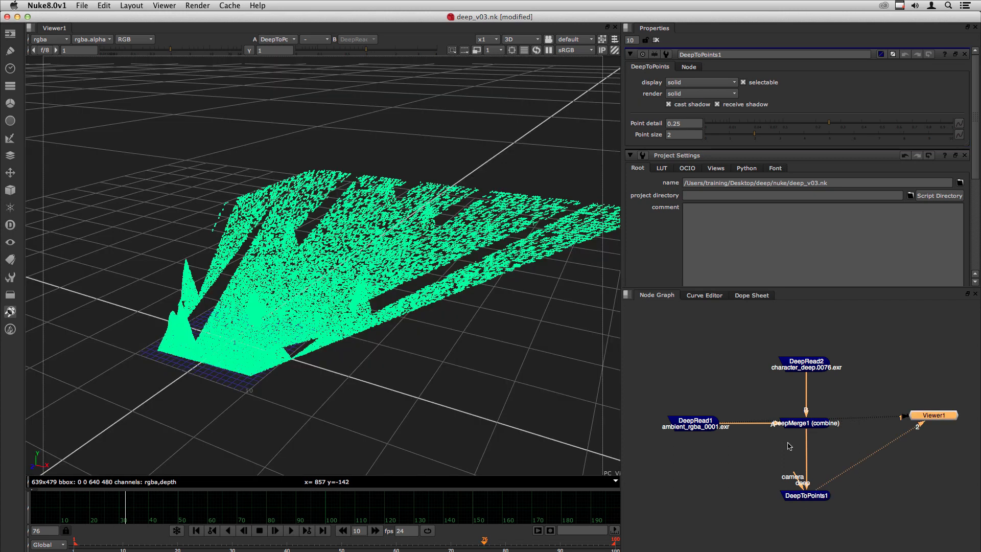
{"action": "left_click", "coordinate": [411, 404]}
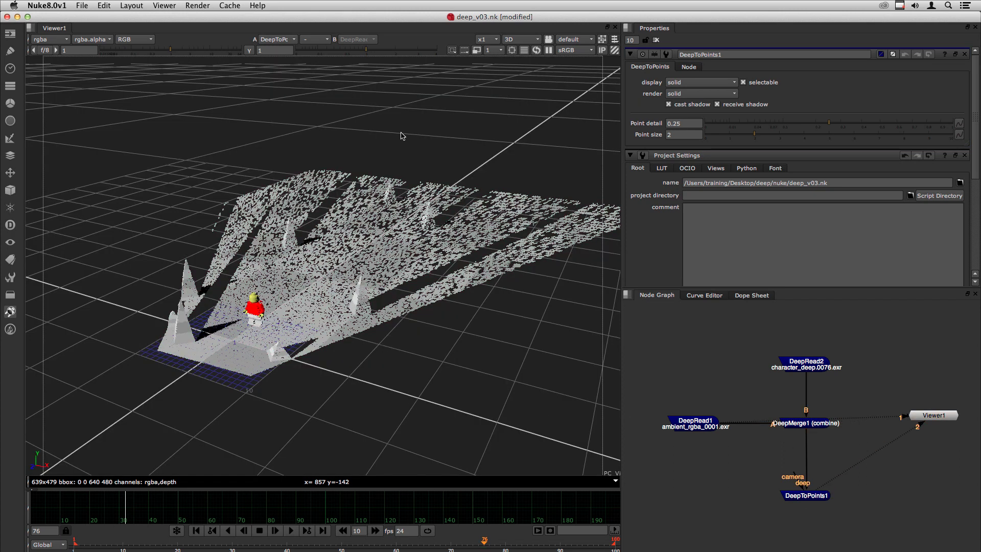
{"action": "left_click", "coordinate": [524, 40]}
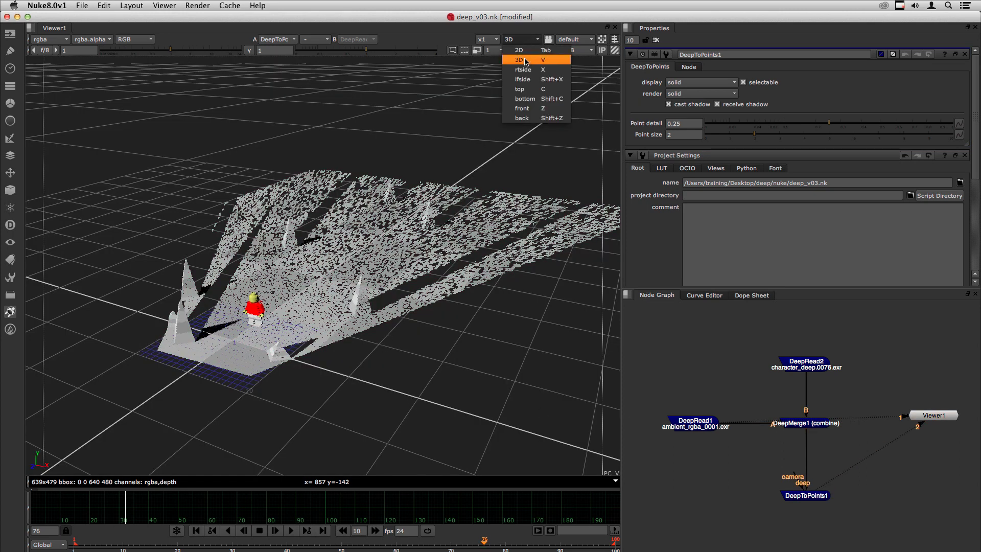
{"action": "left_click", "coordinate": [524, 60]}
{"action": "left_click_drag", "start_coordinate": [314, 420], "coordinate": [352, 333], "text": "ctrl"}
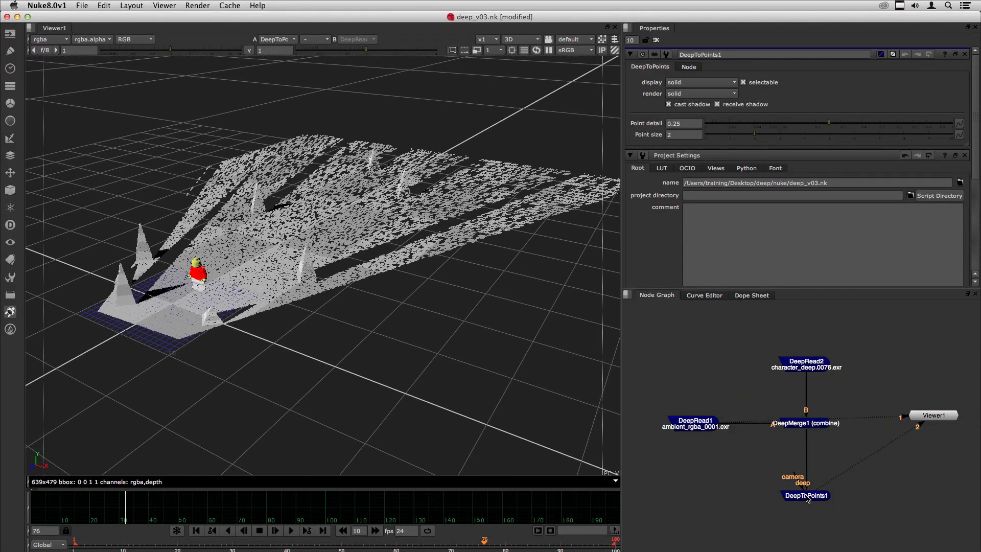
Set the DeepToPoints node's point detail to 0.49 and its point size to 1.65.
{"action": "left_click", "coordinate": [768, 123]}
{"action": "left_click_drag", "start_coordinate": [758, 125], "coordinate": [882, 124]}
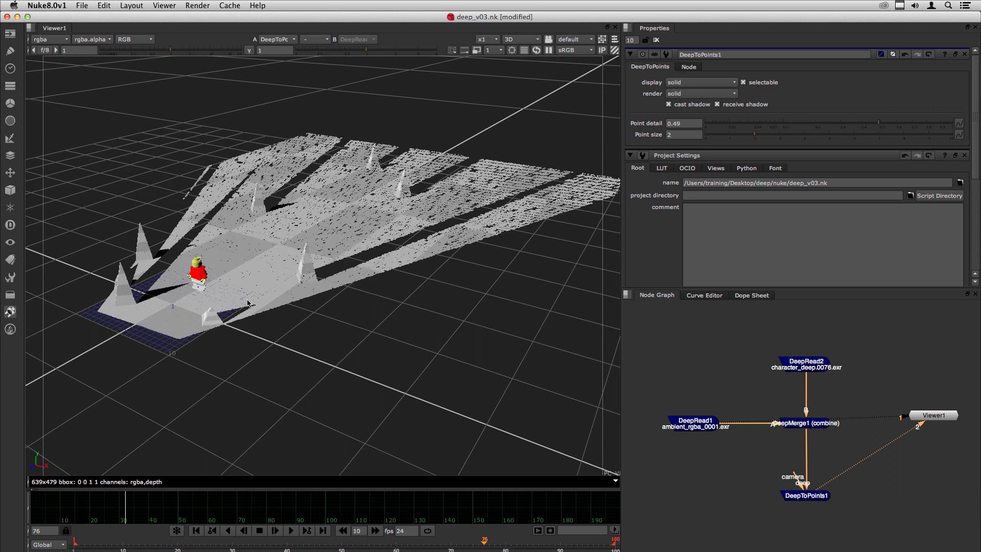
{"action": "left_click", "coordinate": [728, 137]}
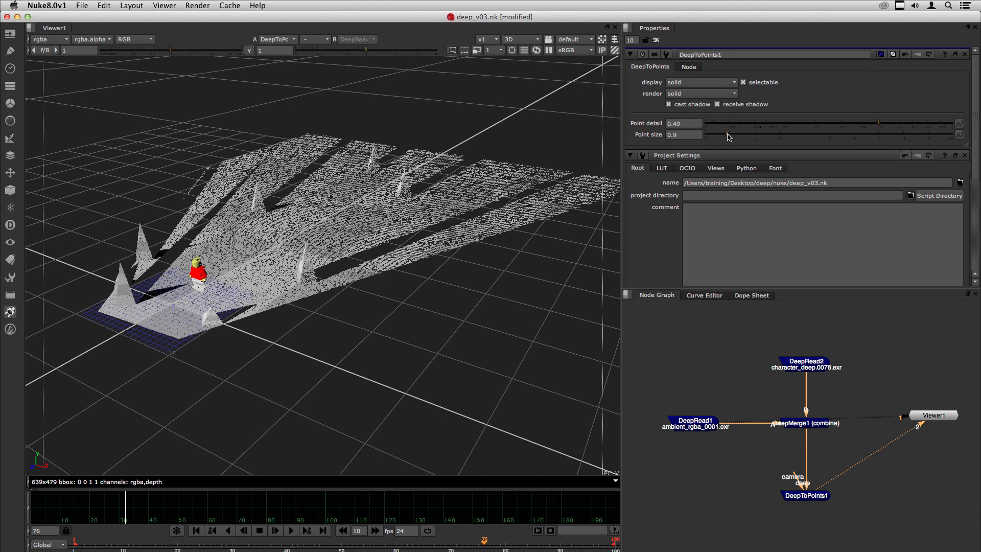
{"action": "left_click", "coordinate": [721, 136]}
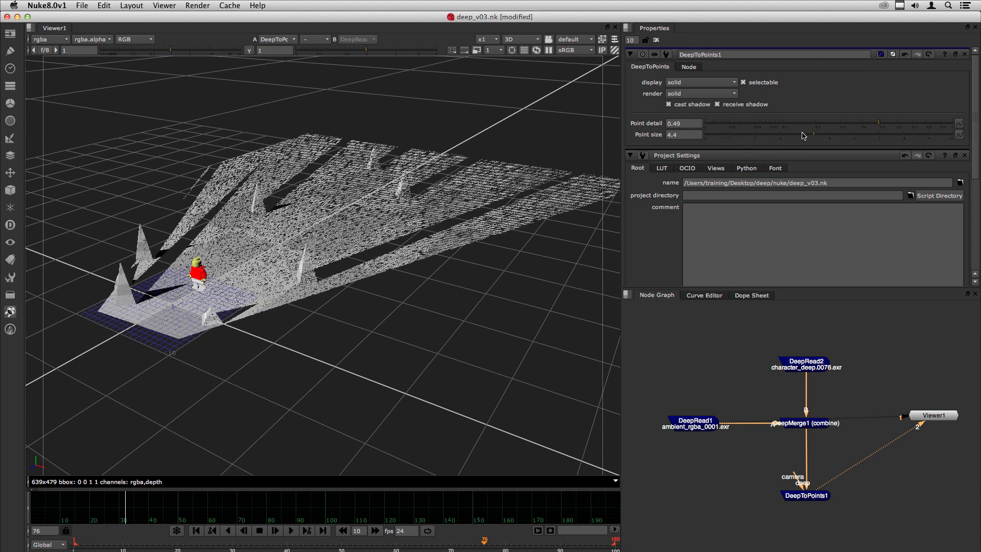
{"action": "left_click_drag", "start_coordinate": [803, 135], "coordinate": [801, 136]}
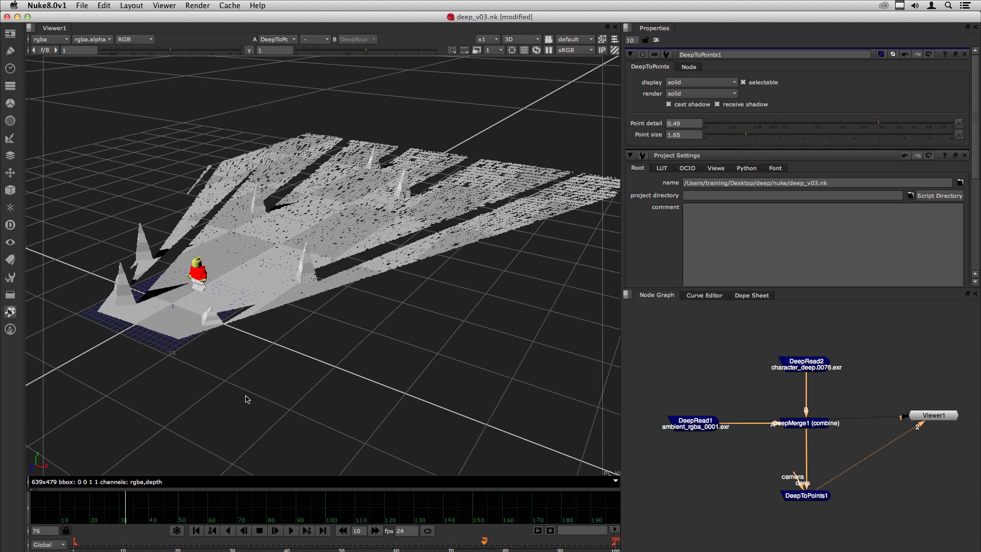
Inspect the character's position in the point cloud at frames 49, 27, 11 and 69.
{"action": "left_click_drag", "start_coordinate": [164, 382], "coordinate": [203, 408], "text": "ctrl"}
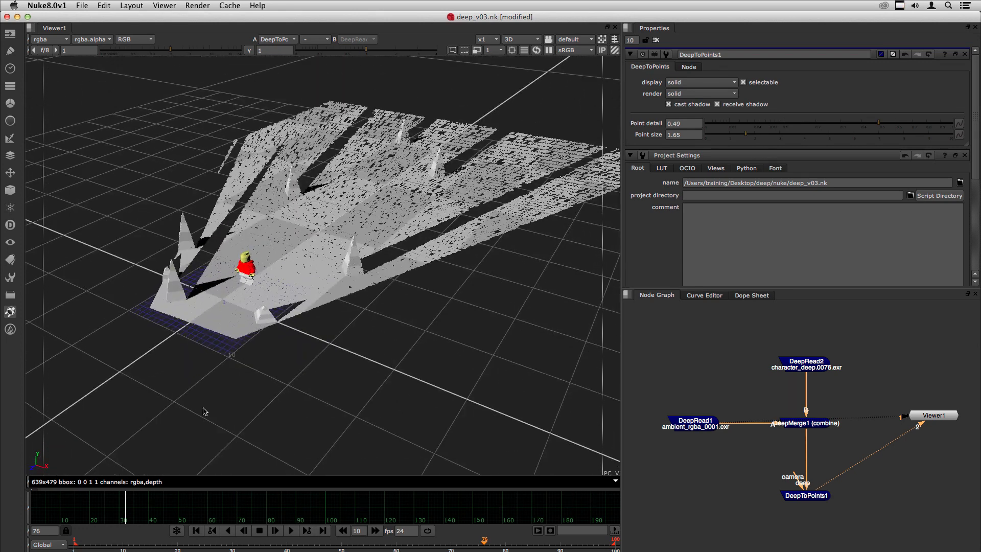
{"action": "left_click", "coordinate": [336, 541]}
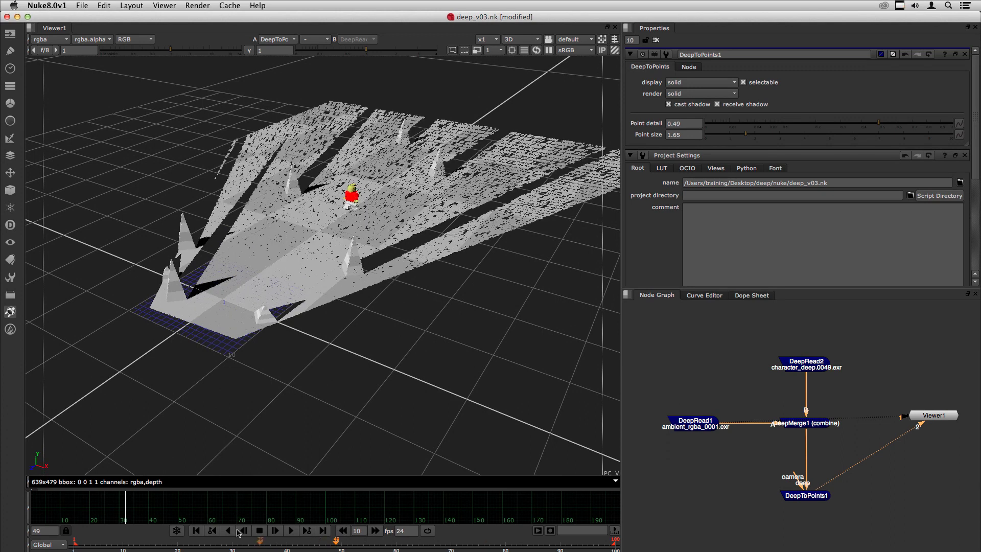
{"action": "left_click", "coordinate": [217, 543]}
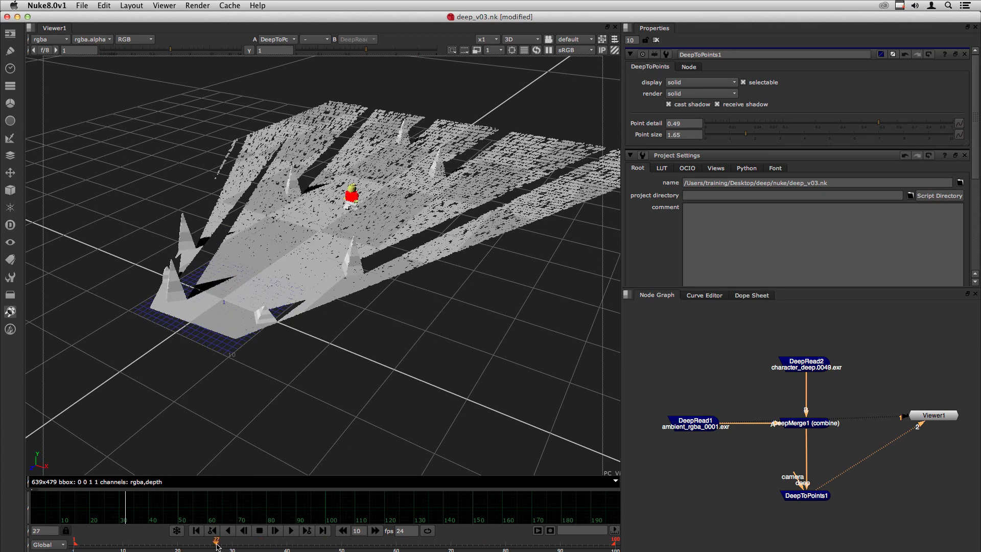
{"action": "left_click", "coordinate": [126, 544]}
{"action": "left_click_drag", "start_coordinate": [420, 544], "coordinate": [447, 545]}
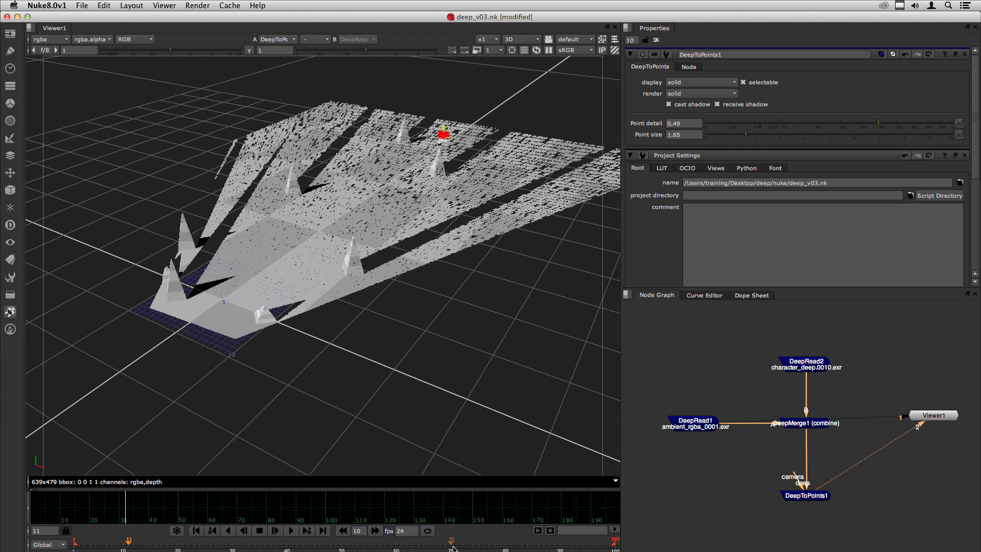
Pull out the unconnected camera input of DeepToPoints1 and reposition the Viewer1 node below DeepRead1.
{"action": "left_click_drag", "start_coordinate": [790, 479], "coordinate": [742, 468]}
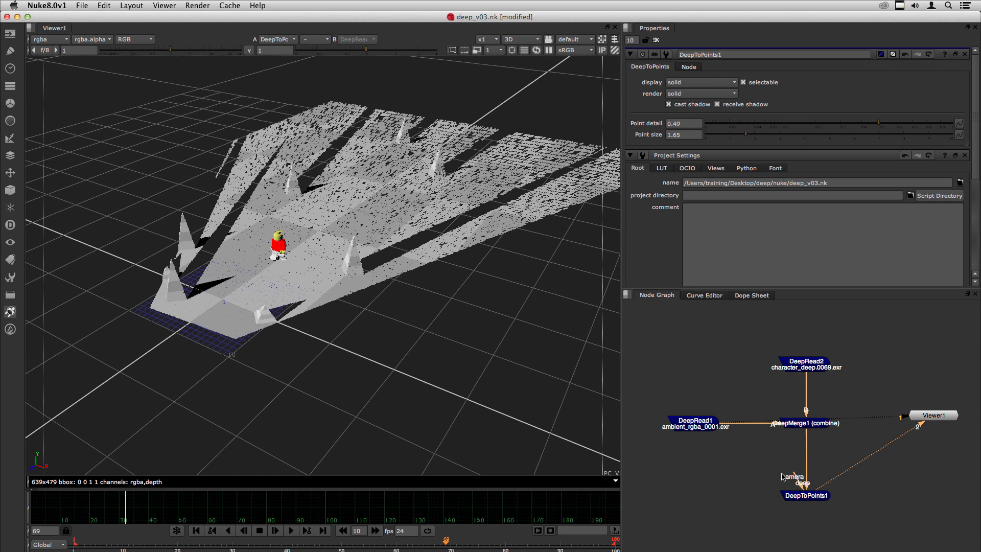
{"action": "left_click_drag", "start_coordinate": [791, 479], "coordinate": [738, 486]}
{"action": "left_click_drag", "start_coordinate": [793, 478], "coordinate": [755, 475]}
{"action": "middle_click_drag", "start_coordinate": [921, 435], "coordinate": [910, 436]}
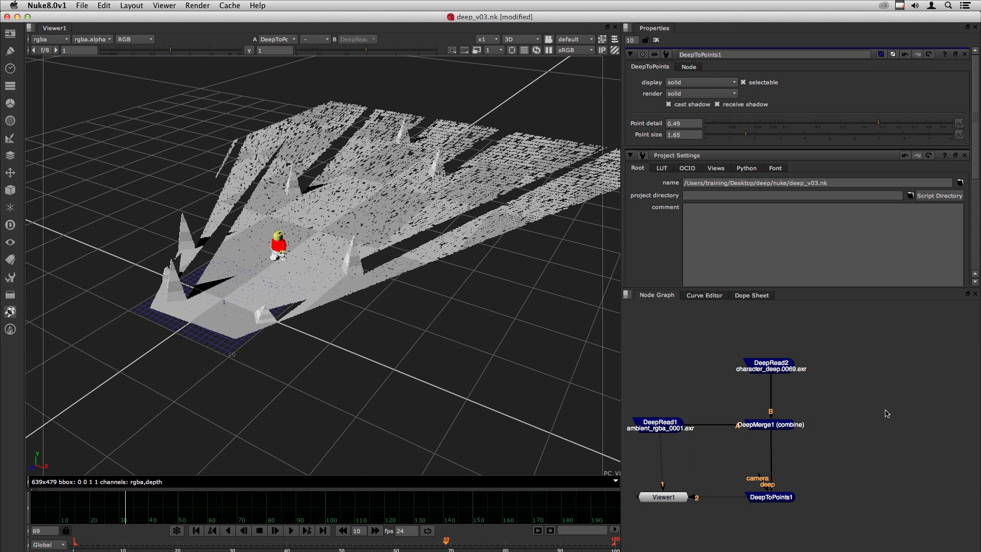
Paste the praia.JPG Read node with its Reformat beside the deep nodes and view the reformatted beach image.
{"action": "key", "text": "ctrl+v"}
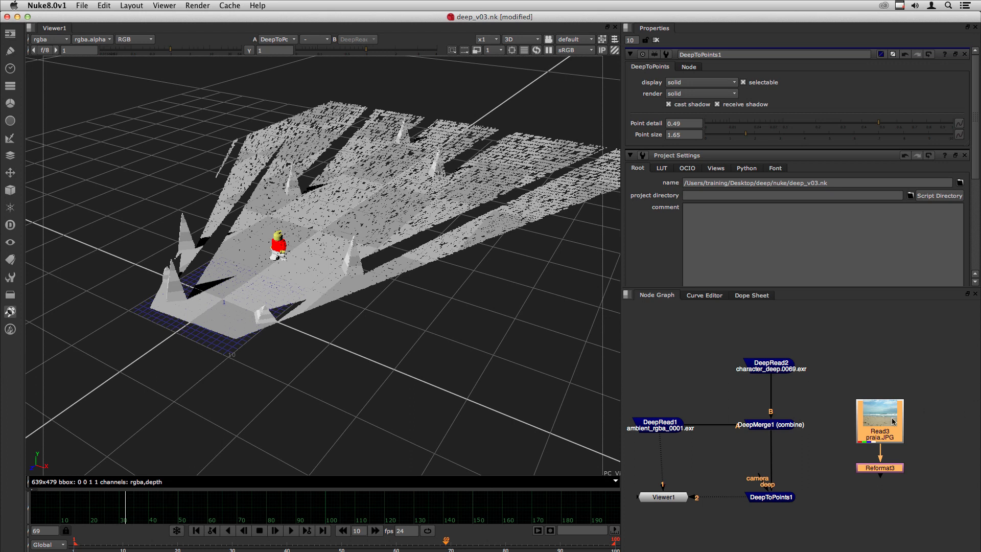
{"action": "left_click", "coordinate": [852, 382]}
{"action": "left_click", "coordinate": [877, 468]}
{"action": "key", "text": "2"}
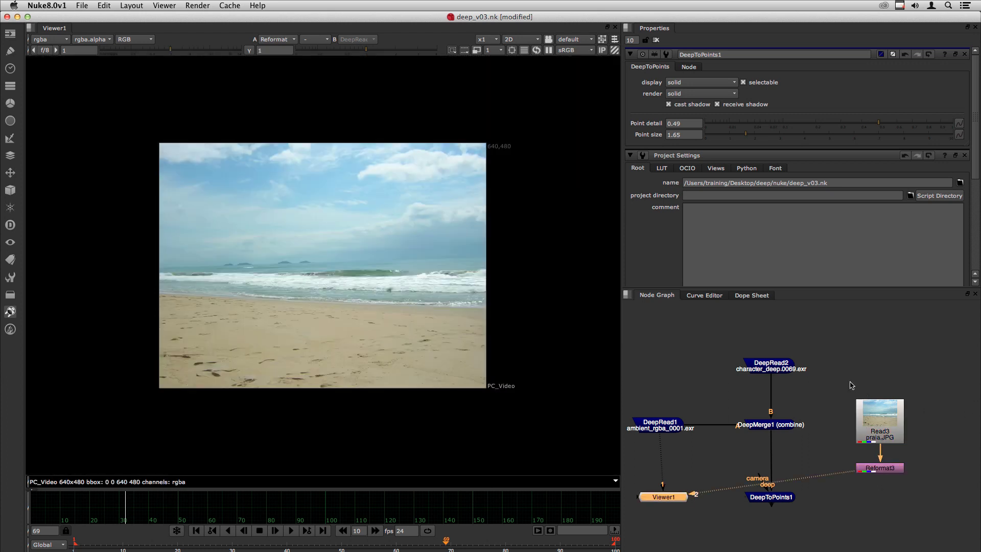
{"action": "left_click_drag", "start_coordinate": [850, 382], "coordinate": [929, 493]}
{"action": "left_click_drag", "start_coordinate": [870, 429], "coordinate": [872, 399]}
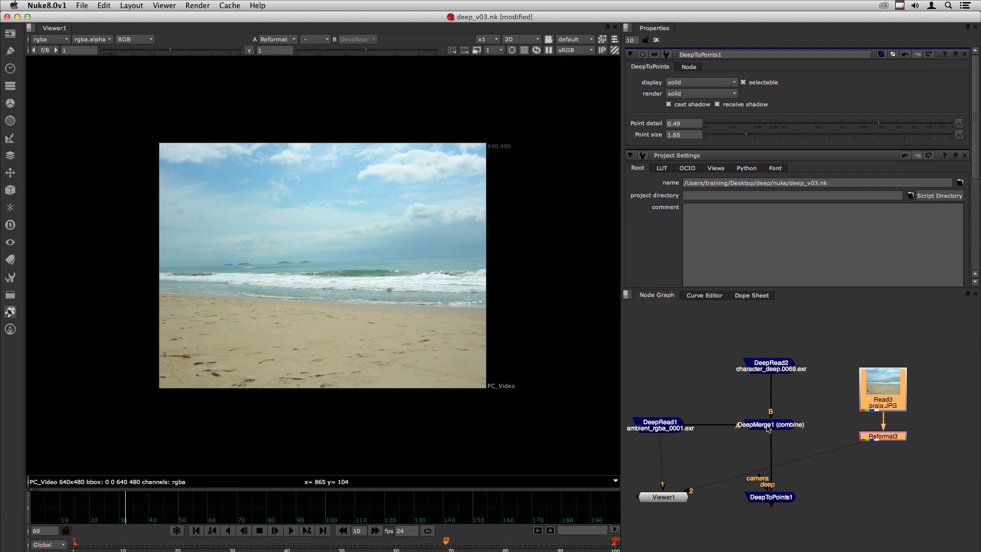
View the output of DeepMerge1 and align the praia.JPG Read and Reformat nodes beside it.
{"action": "left_click", "coordinate": [768, 425]}
{"action": "key", "text": "2"}
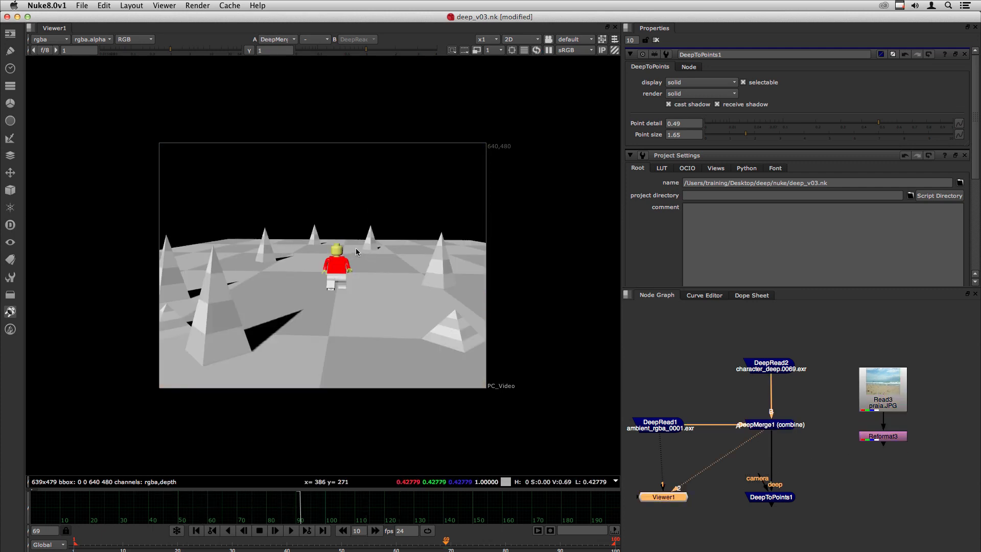
{"action": "left_click_drag", "start_coordinate": [930, 467], "coordinate": [844, 362]}
{"action": "left_click_drag", "start_coordinate": [888, 392], "coordinate": [887, 379]}
{"action": "left_click", "coordinate": [878, 451]}
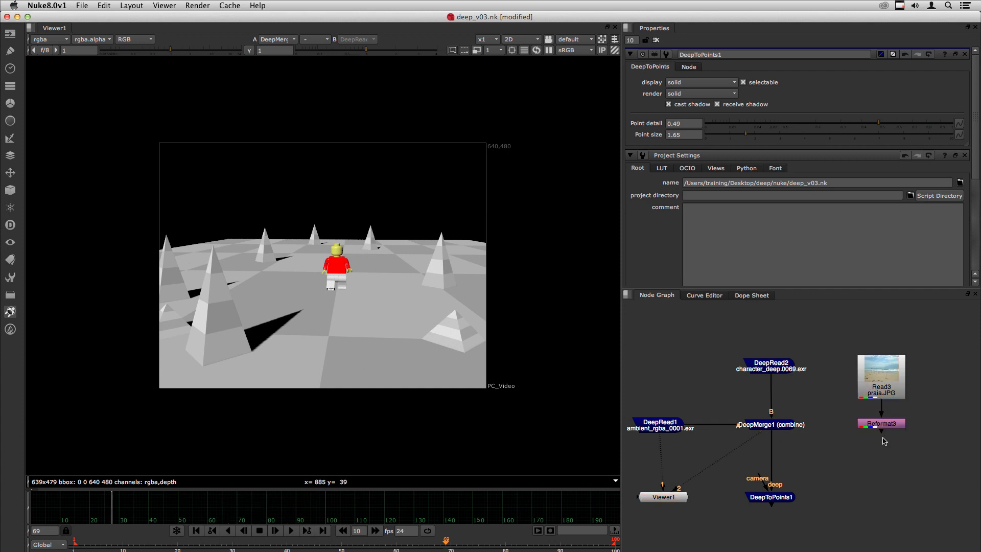
{"action": "left_click_drag", "start_coordinate": [930, 456], "coordinate": [847, 339]}
{"action": "left_click_drag", "start_coordinate": [875, 373], "coordinate": [876, 378]}
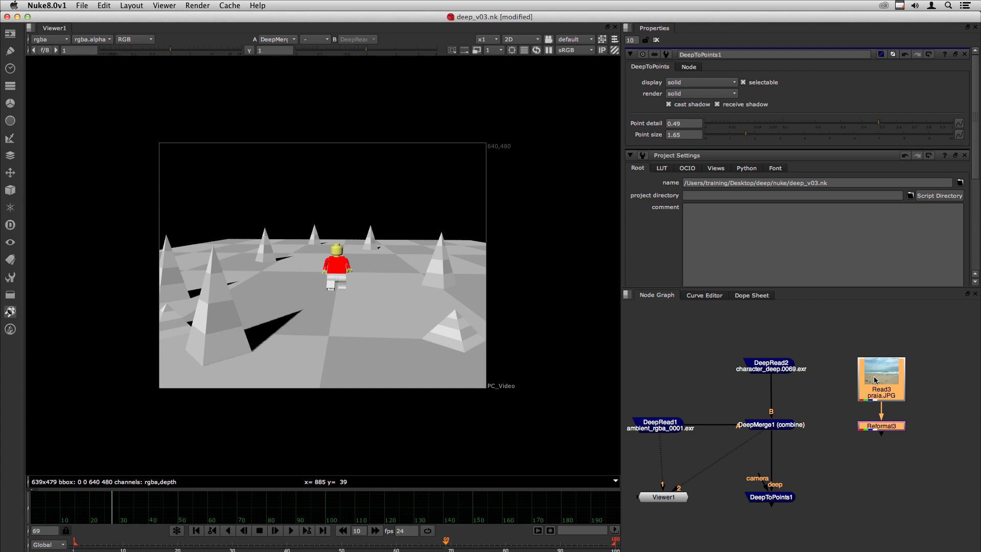
Add a DeepFromImage node after Reformat3 and place it slightly below the Reformat node.
{"action": "left_click", "coordinate": [852, 456]}
{"action": "left_click", "coordinate": [9, 225]}
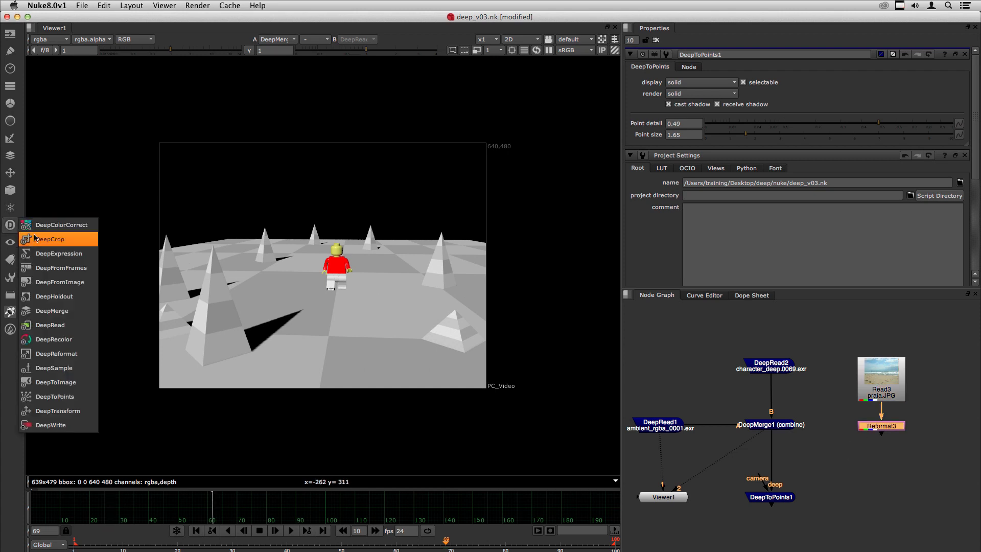
{"action": "left_click", "coordinate": [71, 282]}
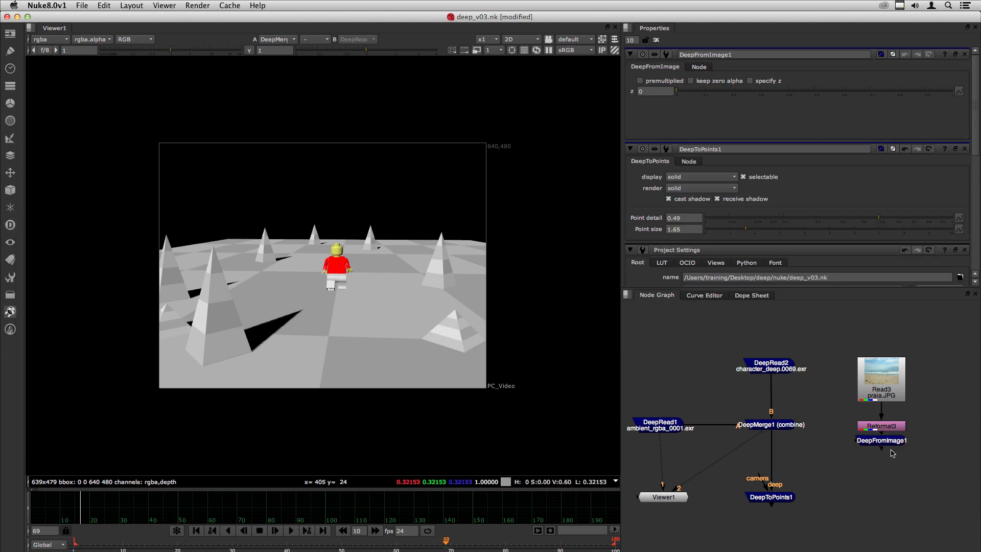
{"action": "left_click_drag", "start_coordinate": [883, 451], "coordinate": [884, 454]}
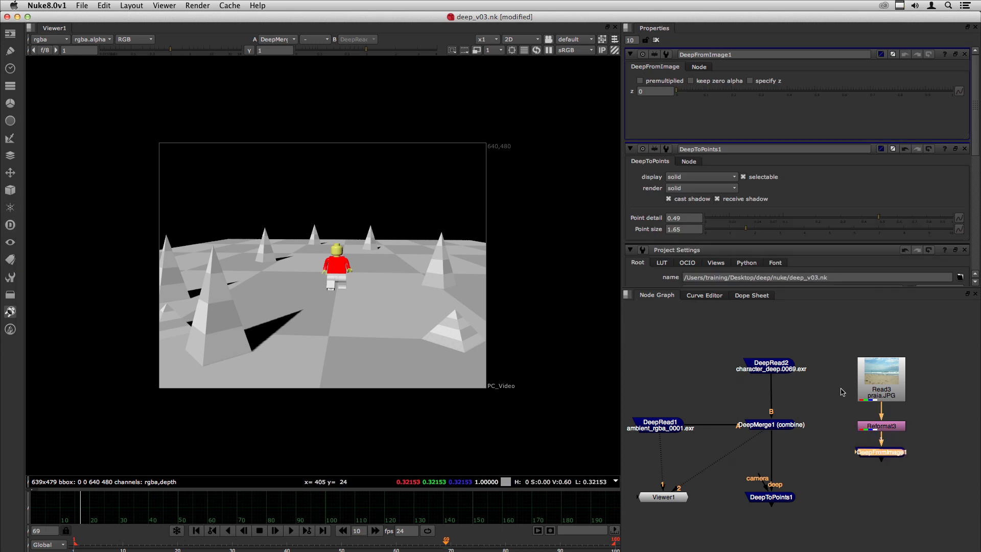
Limit the number of simultaneously open node properties to 2.
{"action": "left_click_drag", "start_coordinate": [638, 40], "coordinate": [621, 41]}
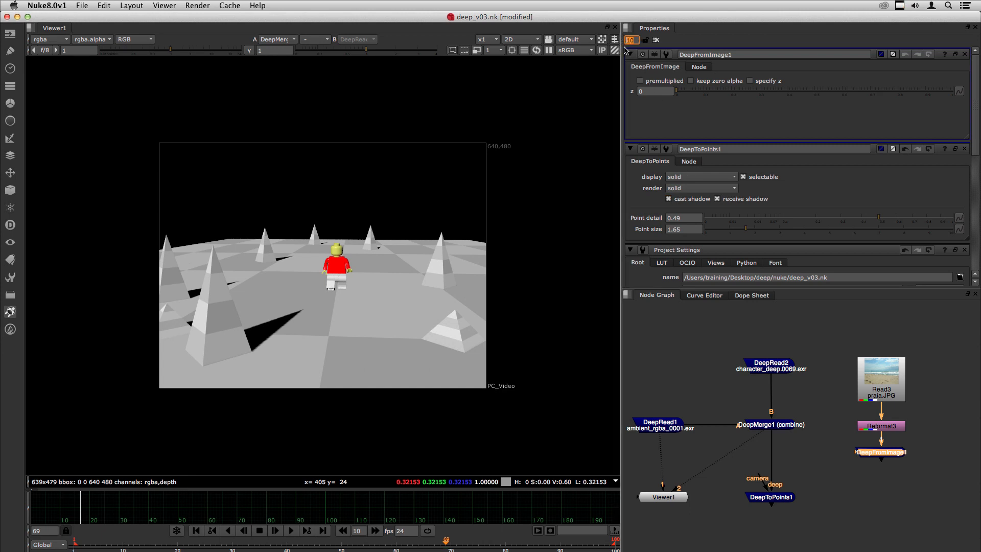
{"action": "type", "text": "2"}
{"action": "key", "text": "Return"}
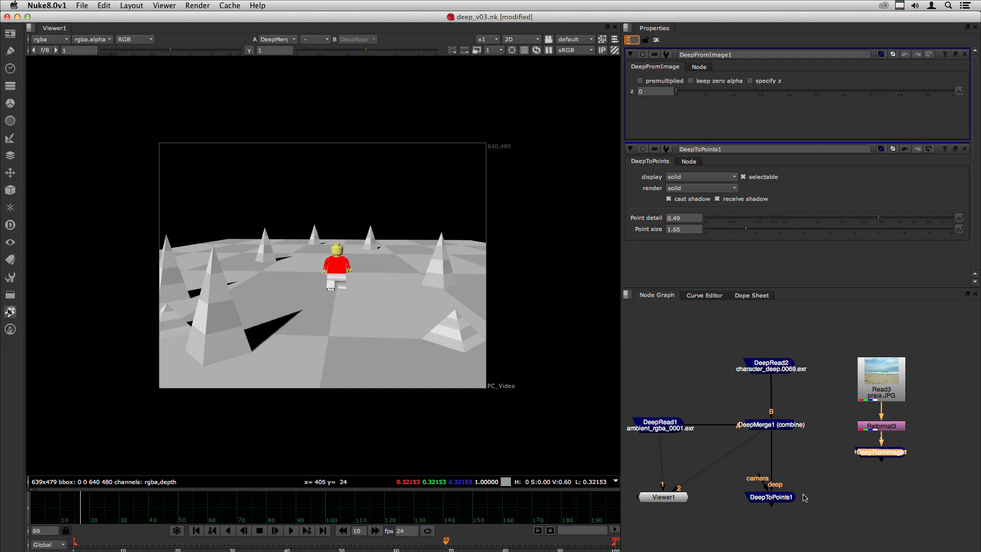
{"action": "left_click", "coordinate": [834, 490]}
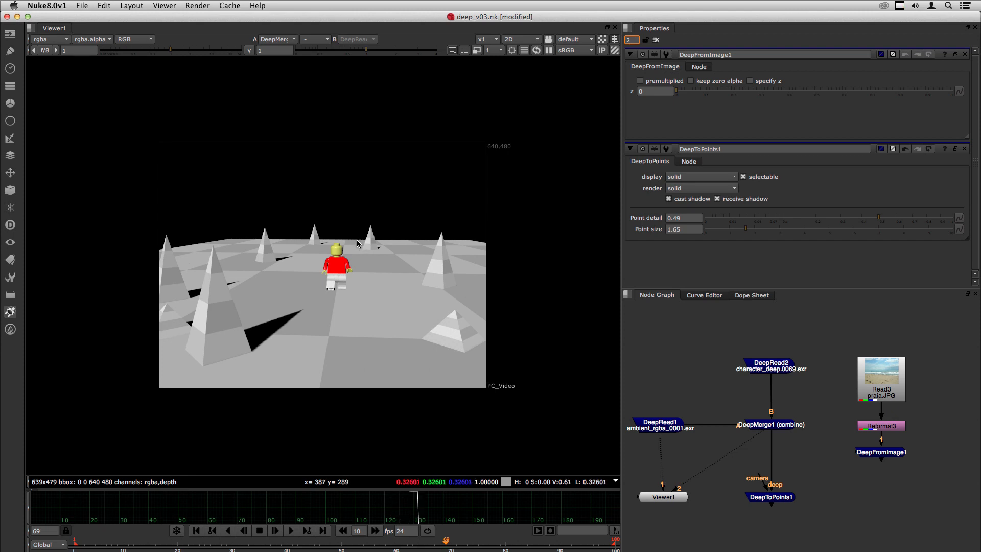
Add a DeepMerge node between DeepMerge1 and DeepToPoints1, with DeepFromImage1 connected as its other input.
{"action": "left_click", "coordinate": [887, 453]}
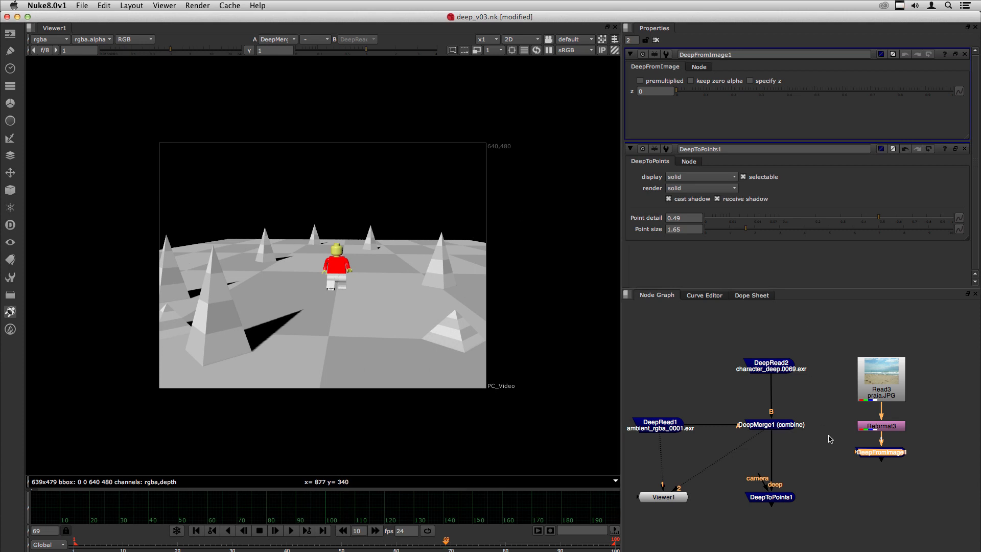
{"action": "left_click_drag", "start_coordinate": [878, 455], "coordinate": [878, 451]}
{"action": "left_click", "coordinate": [851, 477]}
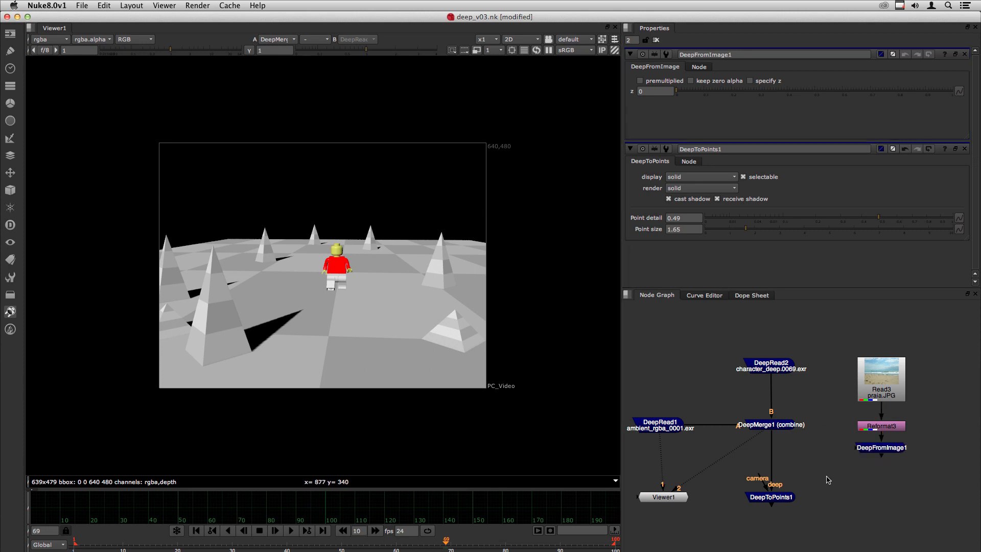
{"action": "key", "text": "Tab"}
{"action": "type", "text": "deepm"}
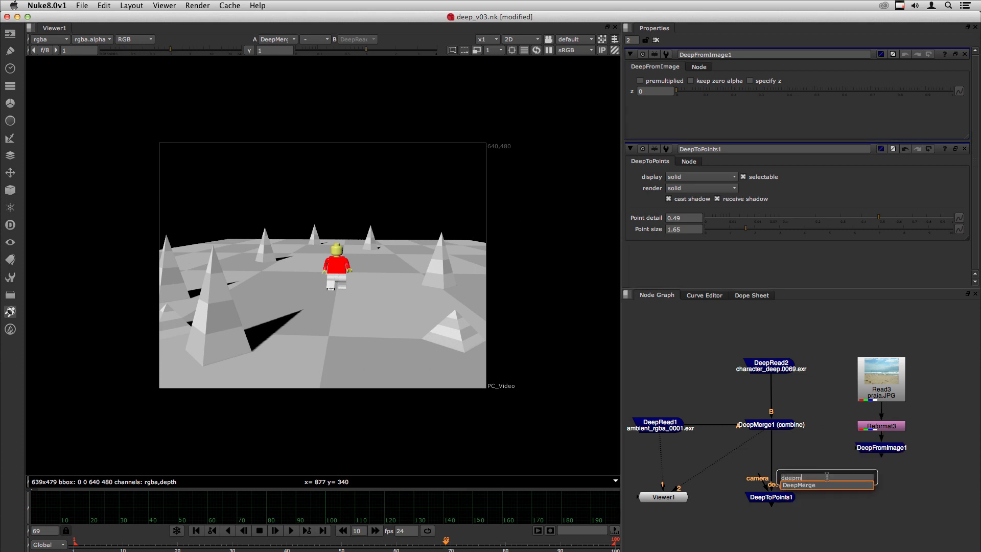
{"action": "key", "text": "Return"}
{"action": "left_click_drag", "start_coordinate": [828, 482], "coordinate": [867, 449]}
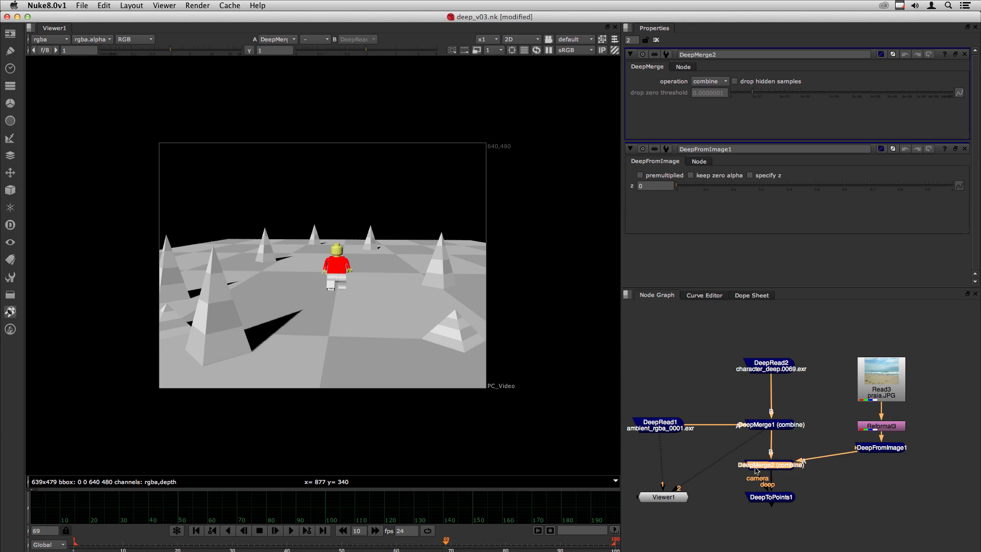
Make DeepMerge1 the A input and DeepFromImage1 the B input of DeepMerge2, spacing out DeepToPoints1 and aligning DeepFromImage1 with the merge.
{"action": "left_click_drag", "start_coordinate": [773, 466], "coordinate": [766, 514]}
{"action": "left_click", "coordinate": [806, 495]}
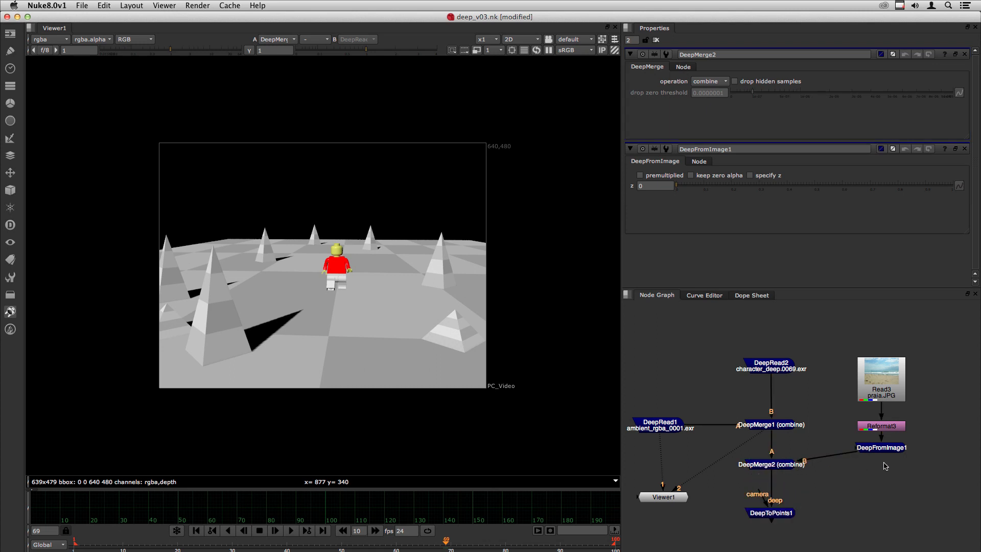
{"action": "left_click_drag", "start_coordinate": [879, 449], "coordinate": [875, 474]}
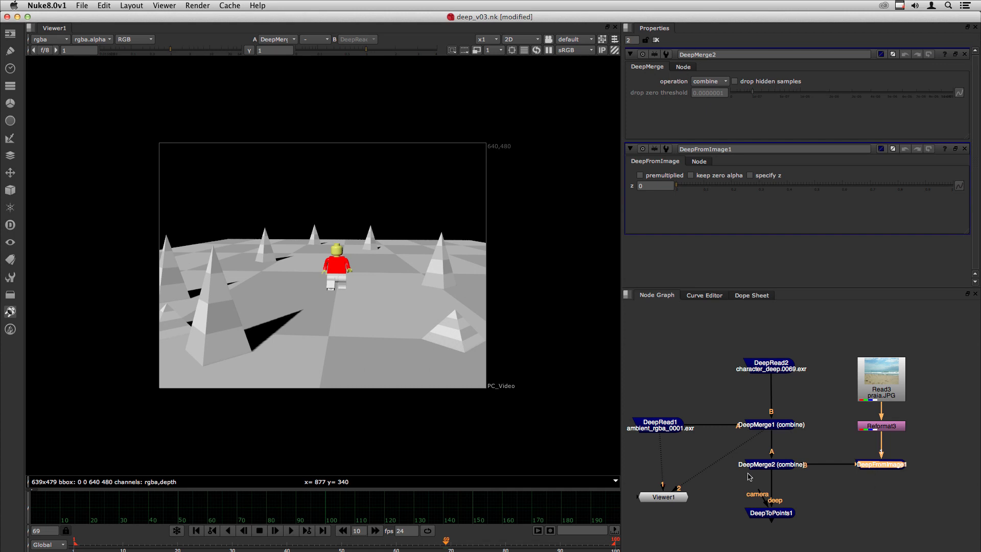
Show DeepMerge2 in the viewer and enable the specify z option on DeepFromImage1.
{"action": "left_click", "coordinate": [766, 466]}
{"action": "key", "text": "2"}
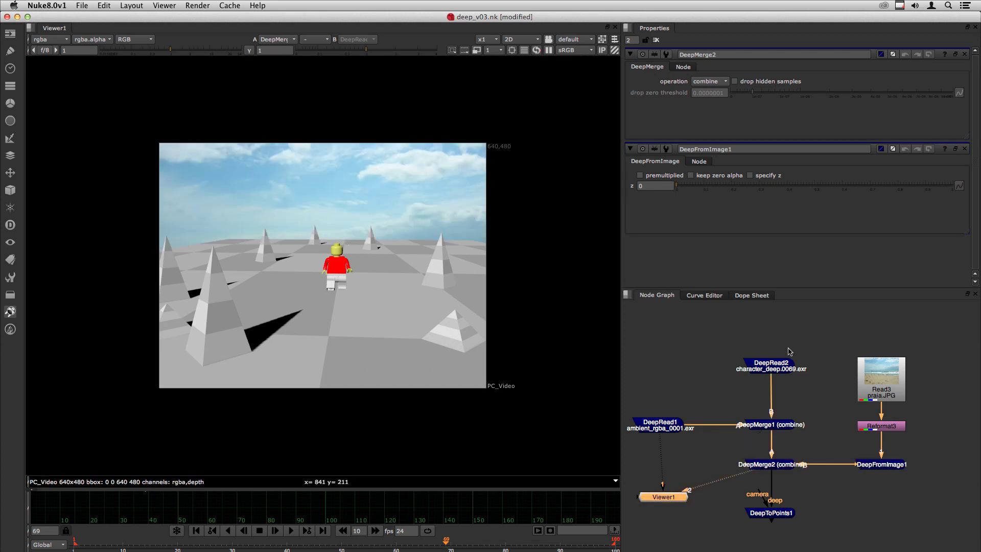
{"action": "left_click", "coordinate": [882, 464]}
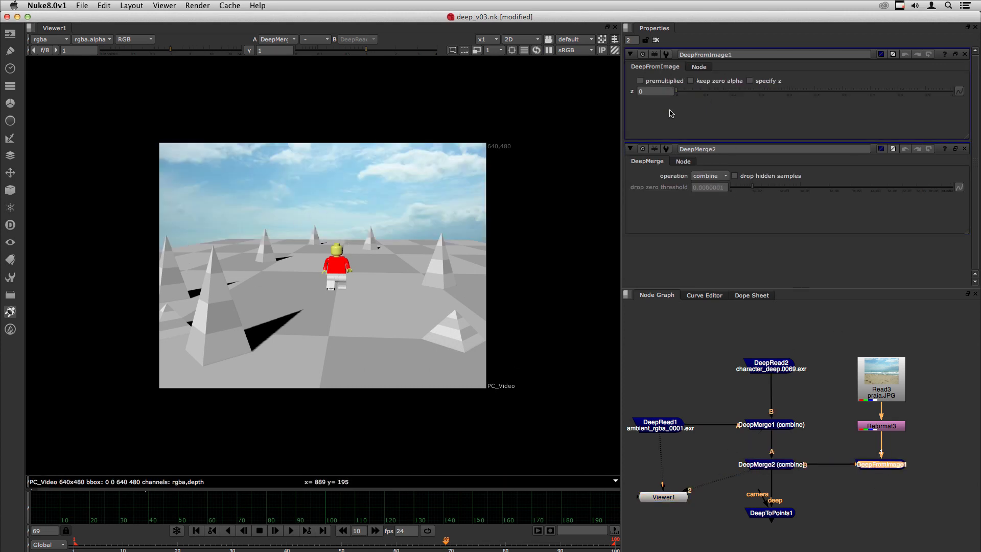
{"action": "left_click", "coordinate": [750, 80]}
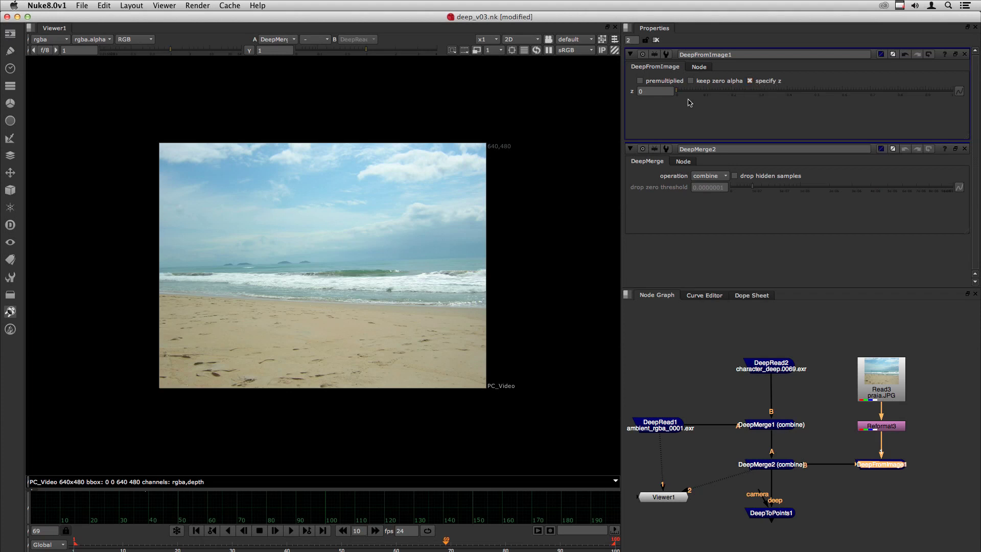
Set the z depth of DeepFromImage1 to 50.
{"action": "left_click", "coordinate": [653, 93]}
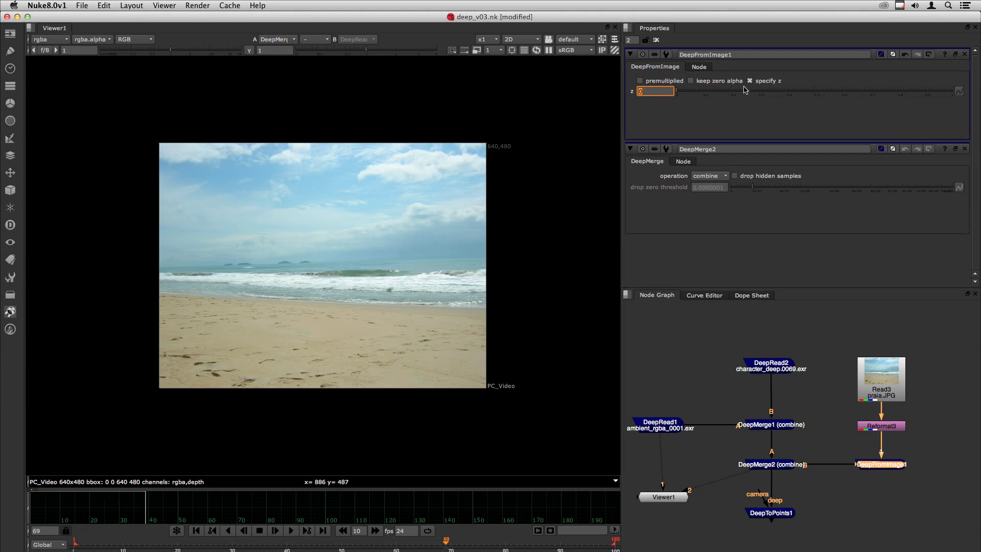
{"action": "left_click", "coordinate": [714, 91]}
{"action": "left_click_drag", "start_coordinate": [728, 95], "coordinate": [949, 95]}
{"action": "left_click", "coordinate": [647, 91]}
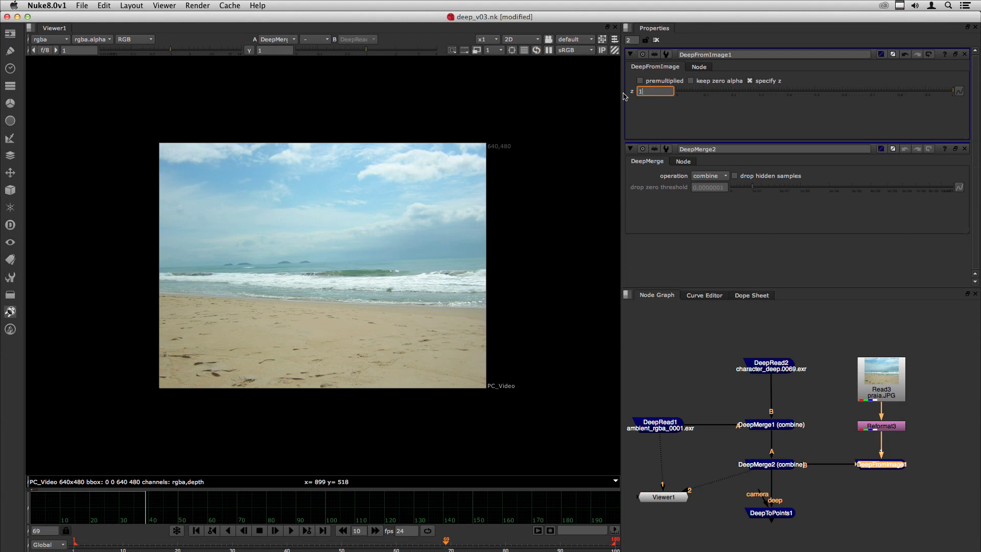
{"action": "double_click", "coordinate": [657, 91]}
{"action": "type", "text": "50"}
{"action": "key", "text": "Return"}
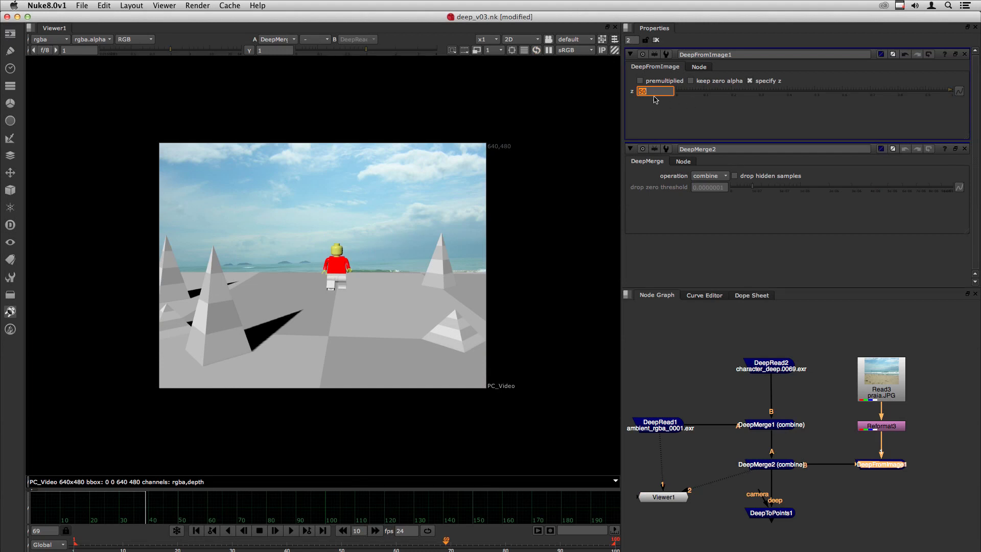
Raise DeepFromImage1's z in increments of 10 to push the beach behind the cones, and settle on 100.
{"action": "key", "text": "Up"}
{"action": "key", "text": "Up"}
{"action": "key", "text": "Up"}
{"action": "key", "text": "Up"}
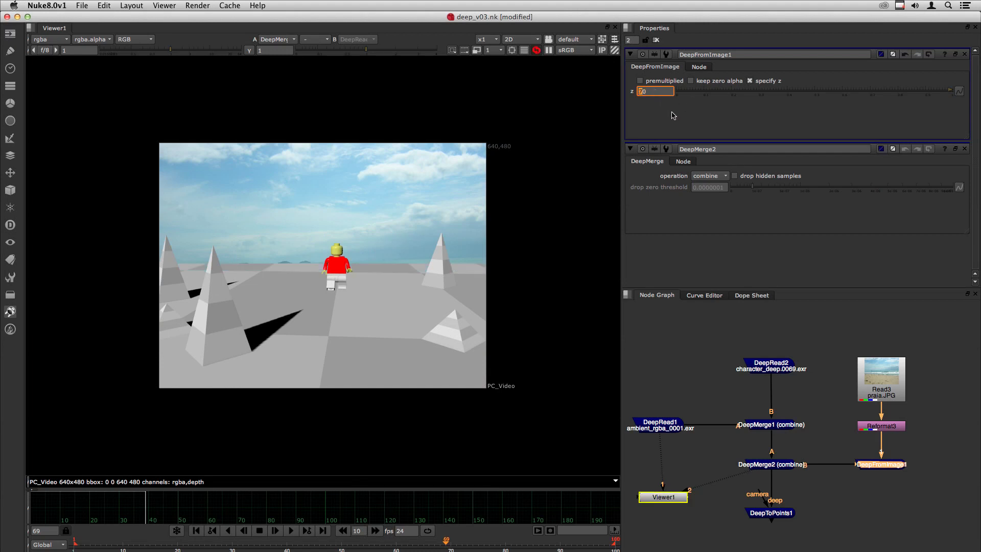
{"action": "key", "text": "Up"}
{"action": "key", "text": "Up"}
{"action": "key", "text": "Up"}
{"action": "key", "text": "Up"}
{"action": "key", "text": "Up"}
{"action": "key", "text": "Up"}
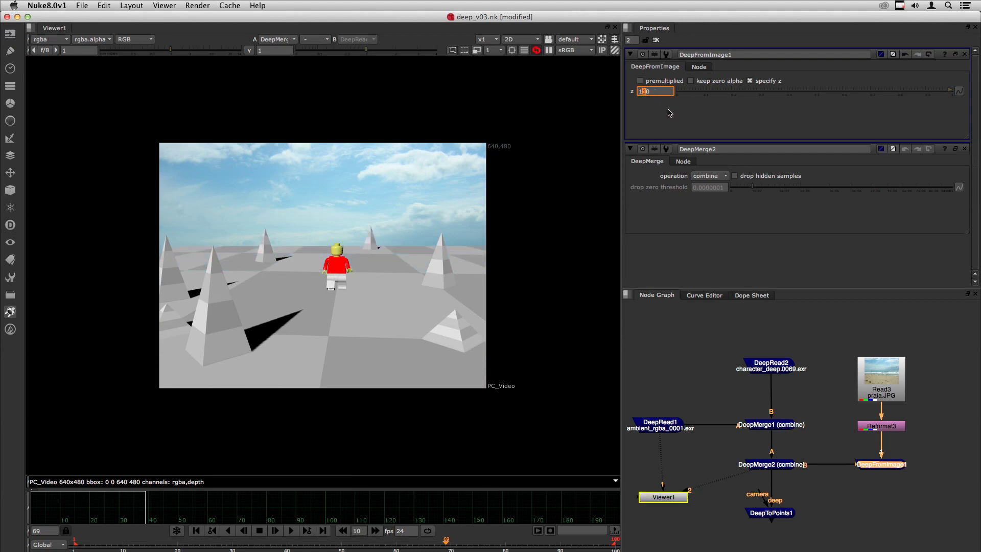
{"action": "key", "text": "Up"}
{"action": "key", "text": "Up"}
{"action": "key", "text": "Up"}
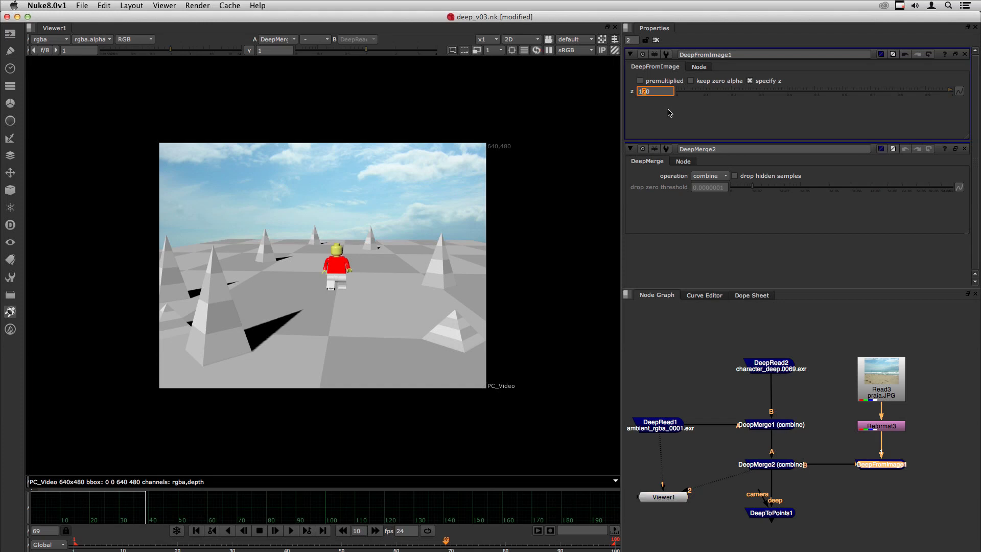
{"action": "key", "text": "Up"}
{"action": "key", "text": "Down"}
{"action": "key", "text": "Down"}
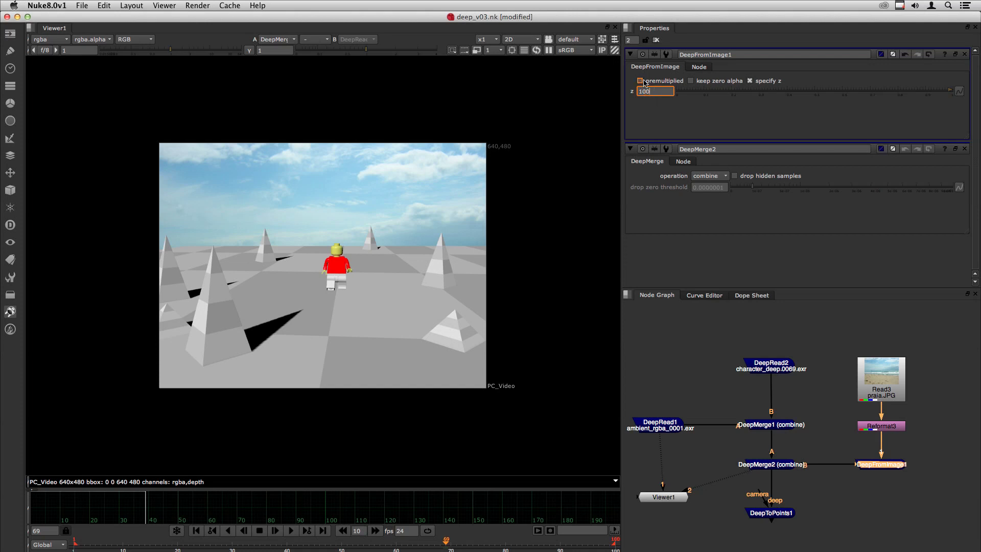
Open the properties of the Read3 beach image and show DeepToPoints1 in the viewer.
{"action": "double_click", "coordinate": [863, 388]}
{"action": "middle_click_drag", "start_coordinate": [823, 503], "coordinate": [773, 510]}
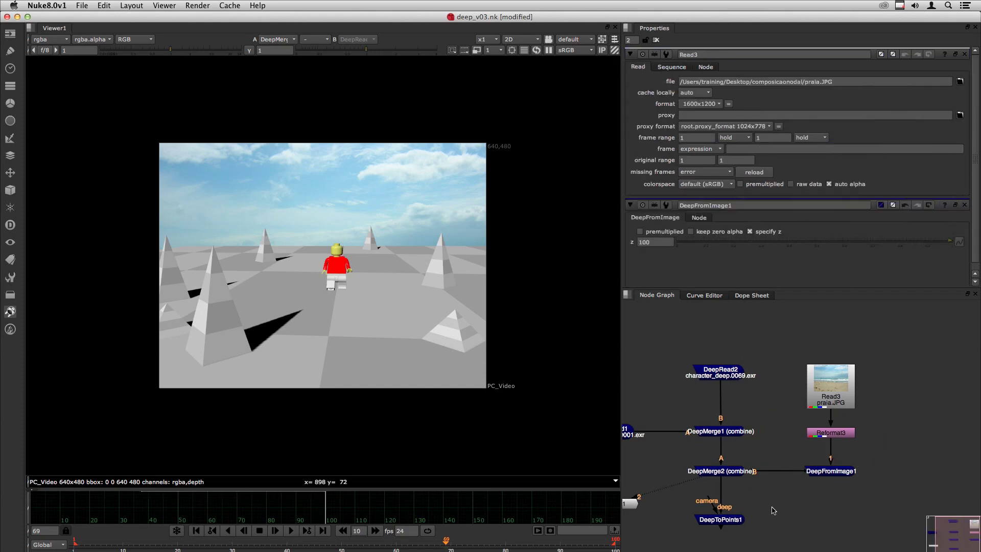
{"action": "left_click", "coordinate": [727, 524]}
{"action": "key", "text": "1"}
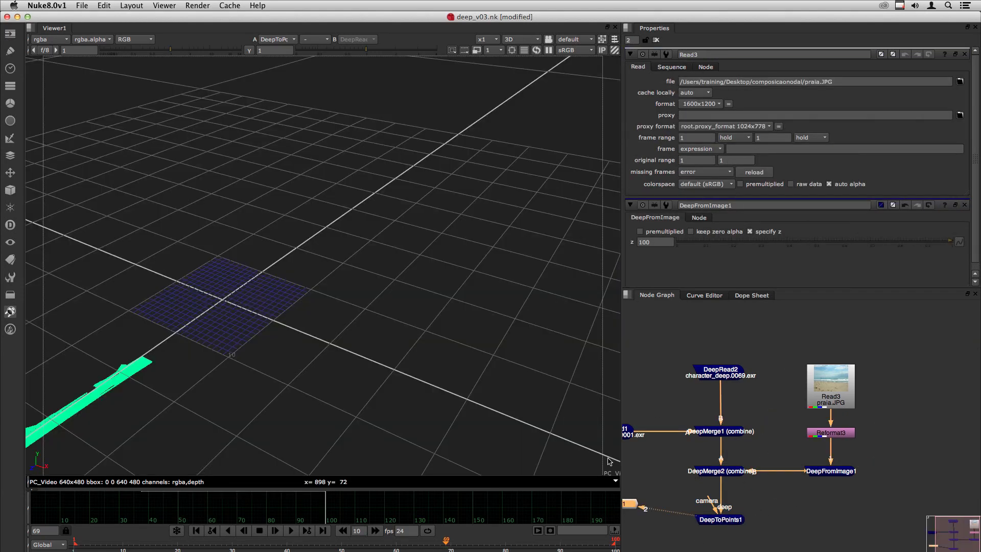
Examine where the beach plane sits along the point cloud from several angles in the 3D view.
{"action": "left_click", "coordinate": [152, 401]}
{"action": "middle_click_drag", "start_coordinate": [151, 400], "coordinate": [315, 312]}
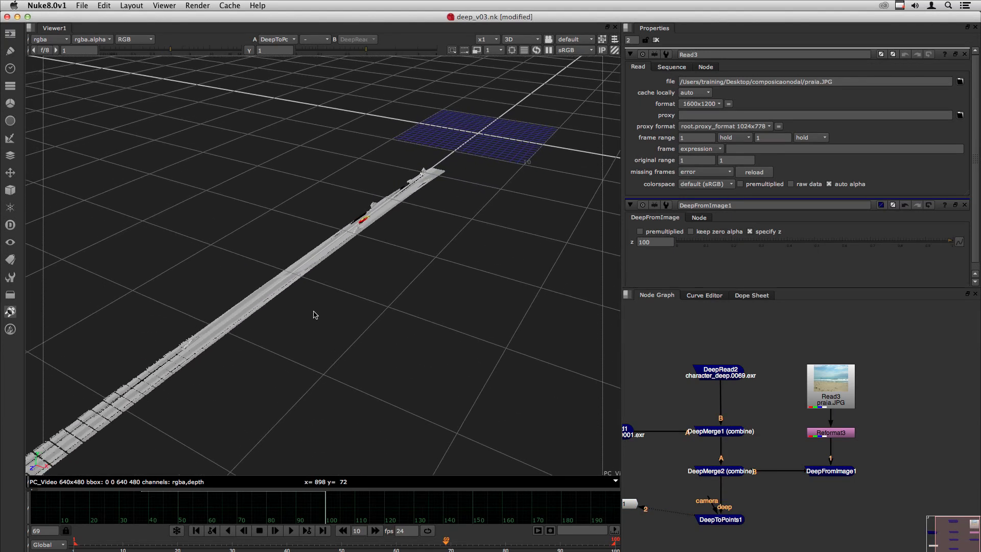
{"action": "left_click_drag", "start_coordinate": [279, 397], "coordinate": [424, 254], "text": "ctrl"}
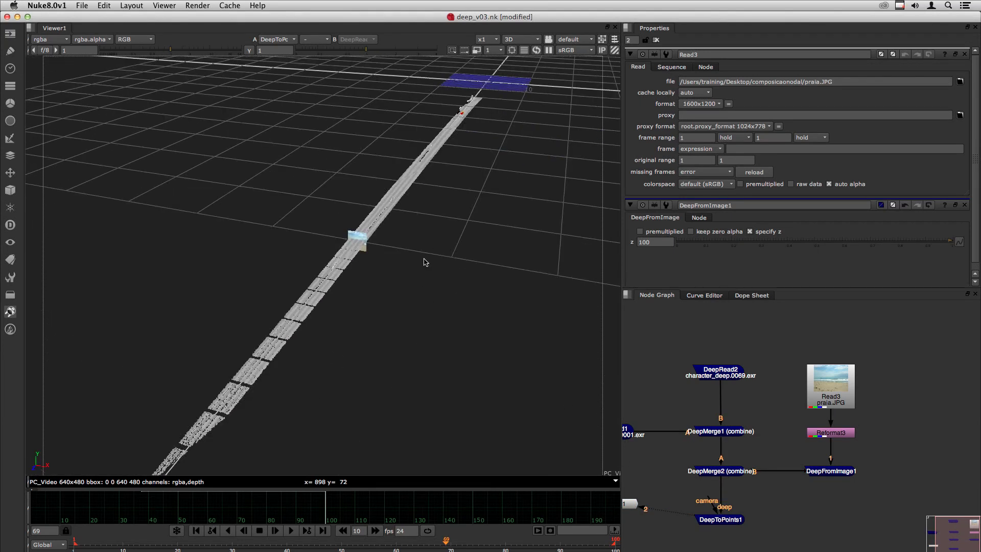
{"action": "left_click_drag", "start_coordinate": [407, 326], "coordinate": [452, 410], "text": "ctrl"}
{"action": "left_click_drag", "start_coordinate": [703, 514], "coordinate": [707, 517]}
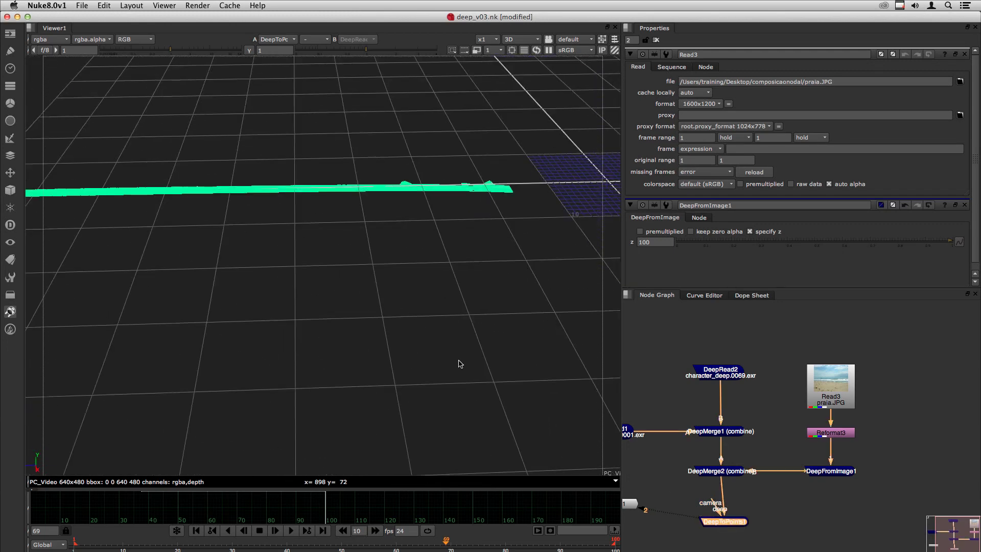
{"action": "left_click", "coordinate": [459, 363]}
{"action": "left_click_drag", "start_coordinate": [170, 229], "coordinate": [281, 230], "text": "ctrl"}
Move the Viewer1 node below DeepRead1, leaving free space beside DeepToPoints1 in the node graph.
{"action": "left_click", "coordinate": [723, 518]}
{"action": "middle_click_drag", "start_coordinate": [654, 500], "coordinate": [732, 448]}
{"action": "left_click_drag", "start_coordinate": [693, 453], "coordinate": [650, 498]}
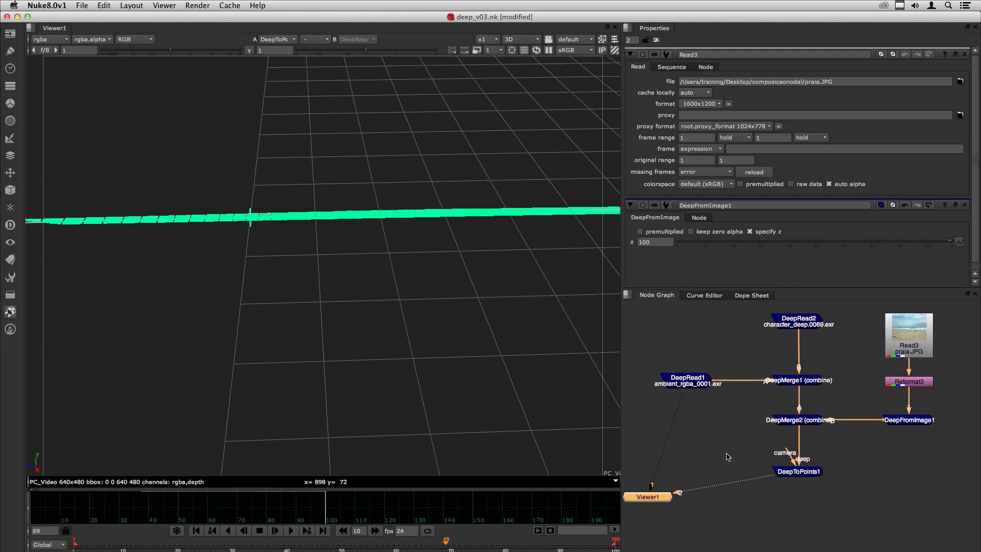
Add a Camera node in the free space beside DeepToPoints1.
{"action": "left_click", "coordinate": [729, 453]}
{"action": "key", "text": "Tab"}
{"action": "type", "text": "CameraShake"}
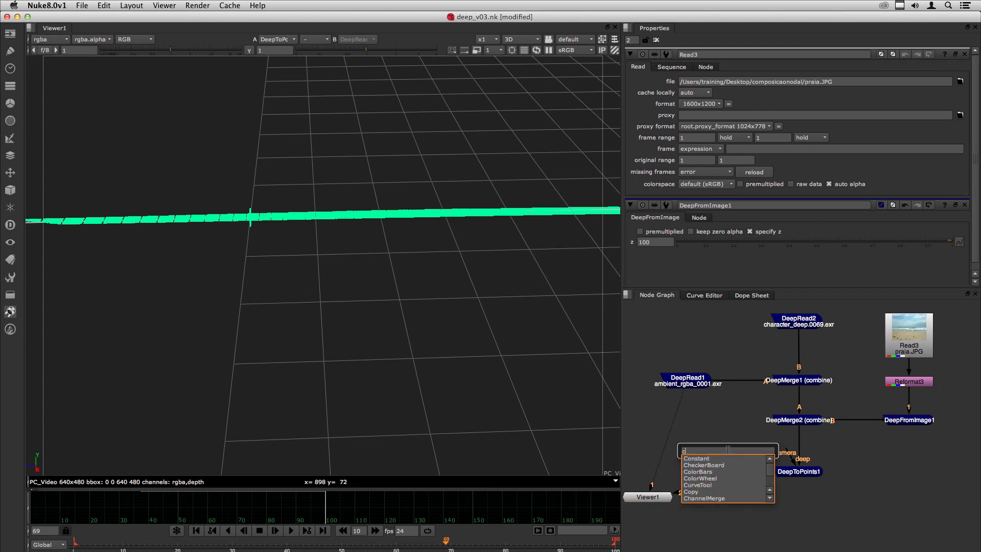
{"action": "key", "text": "BackSpace"}
{"action": "key", "text": "BackSpace"}
{"action": "key", "text": "BackSpace"}
{"action": "key", "text": "BackSpace"}
{"action": "key", "text": "BackSpace"}
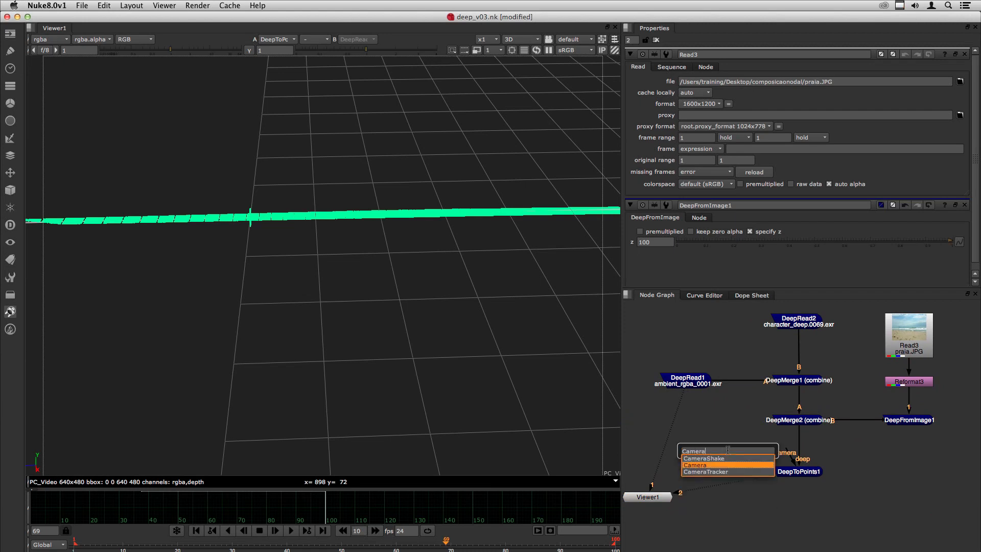
{"action": "key", "text": "Return"}
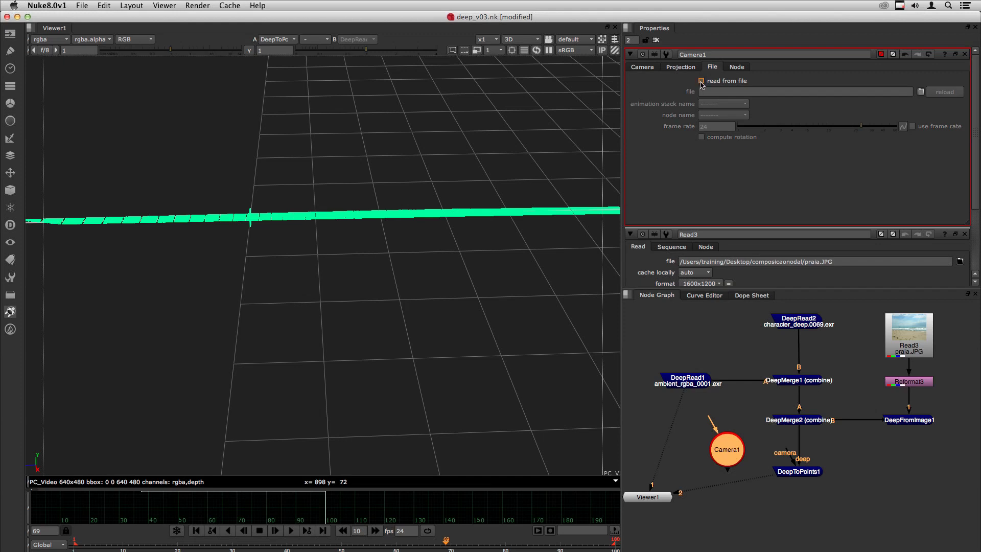
Make Camera1 read from file, loading cam_smoke.abc from the deep folder and accepting replacement of the current camera data.
{"action": "left_click", "coordinate": [700, 81]}
{"action": "left_click", "coordinate": [921, 92]}
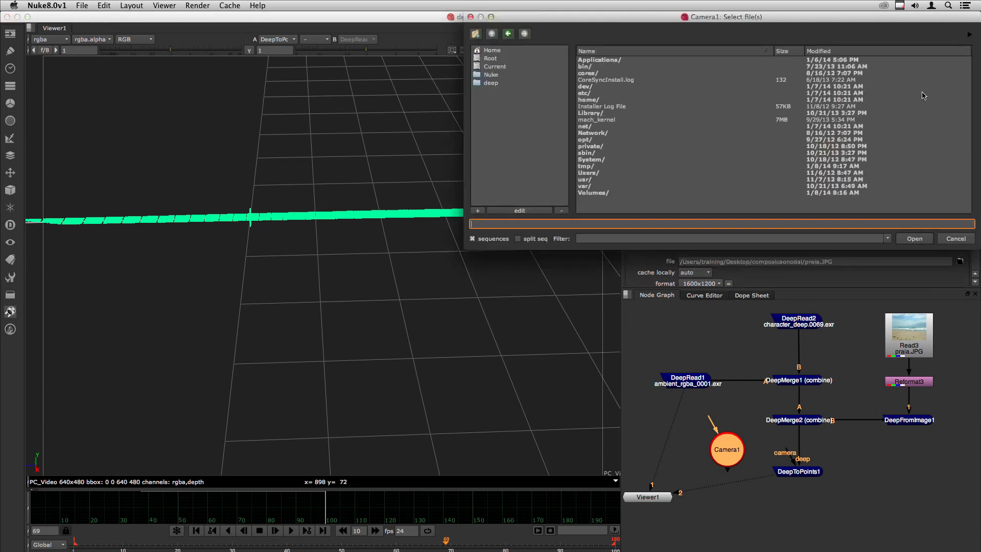
{"action": "left_click", "coordinate": [491, 84]}
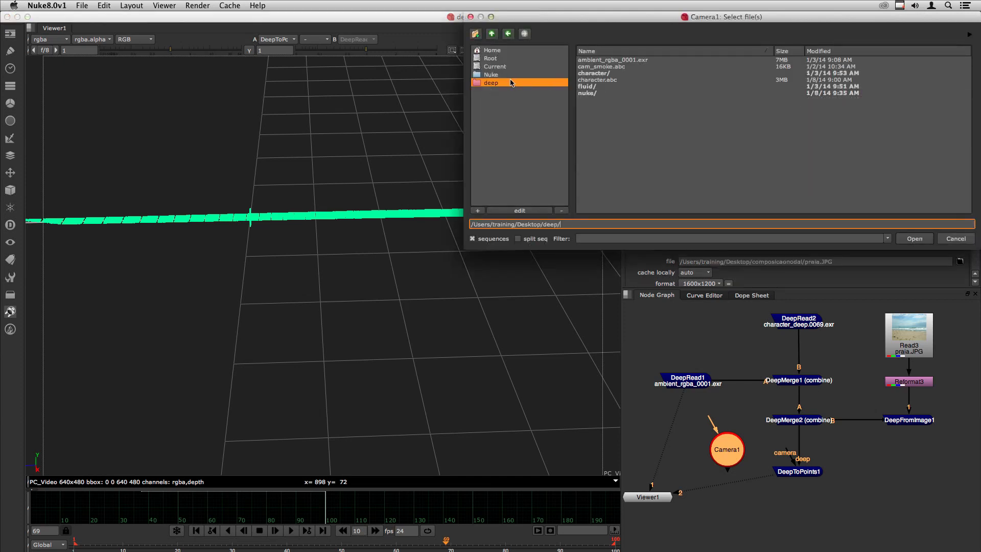
{"action": "left_click", "coordinate": [585, 67]}
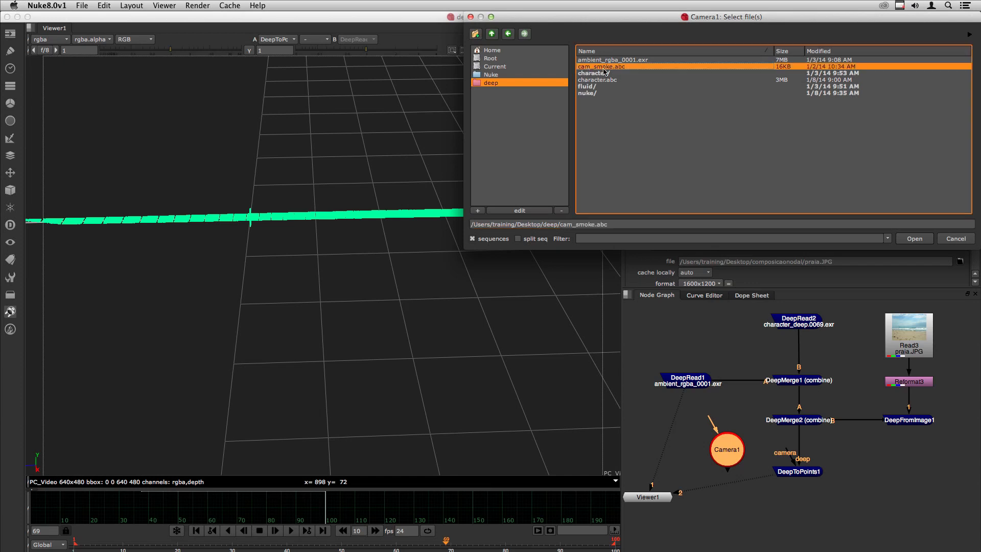
{"action": "double_click", "coordinate": [621, 68]}
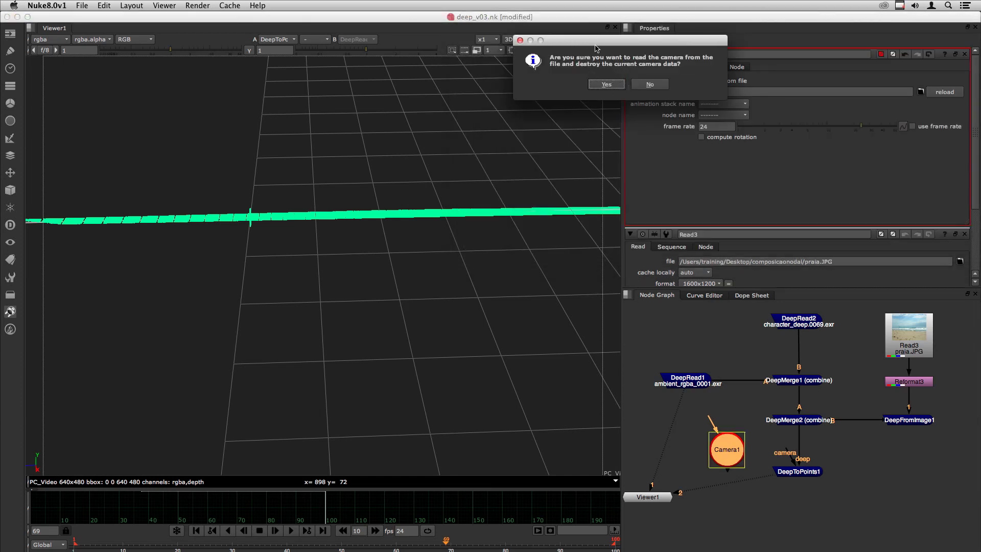
{"action": "left_click", "coordinate": [605, 84]}
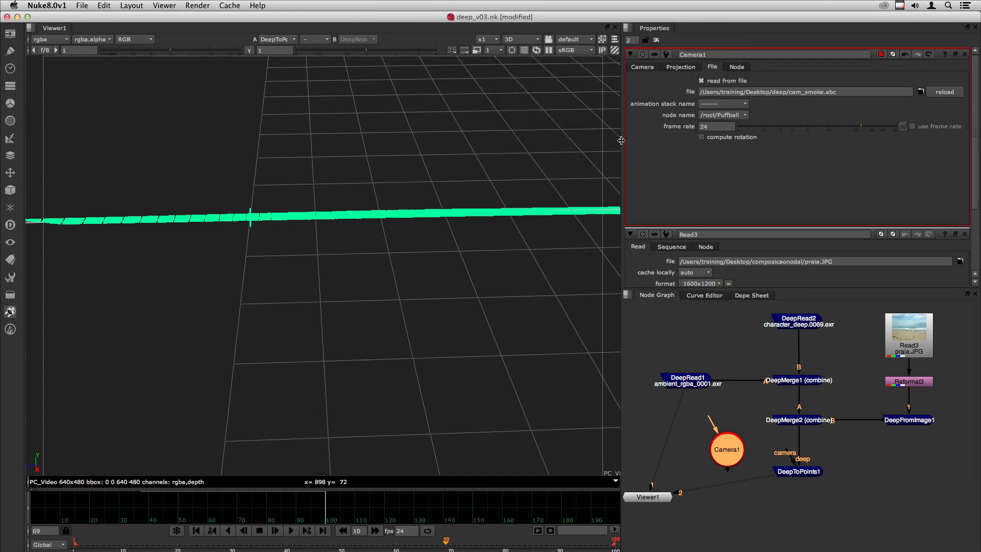
Connect DeepToPoints1's camera input to Camera1 and frame the whole point cloud in the 3D view.
{"action": "left_click_drag", "start_coordinate": [789, 454], "coordinate": [732, 455]}
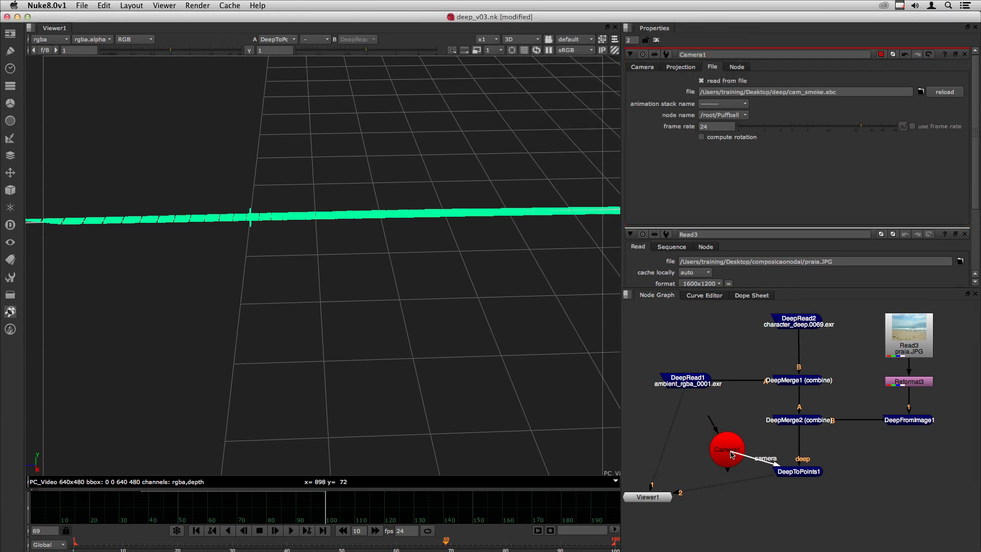
{"action": "left_click", "coordinate": [801, 473]}
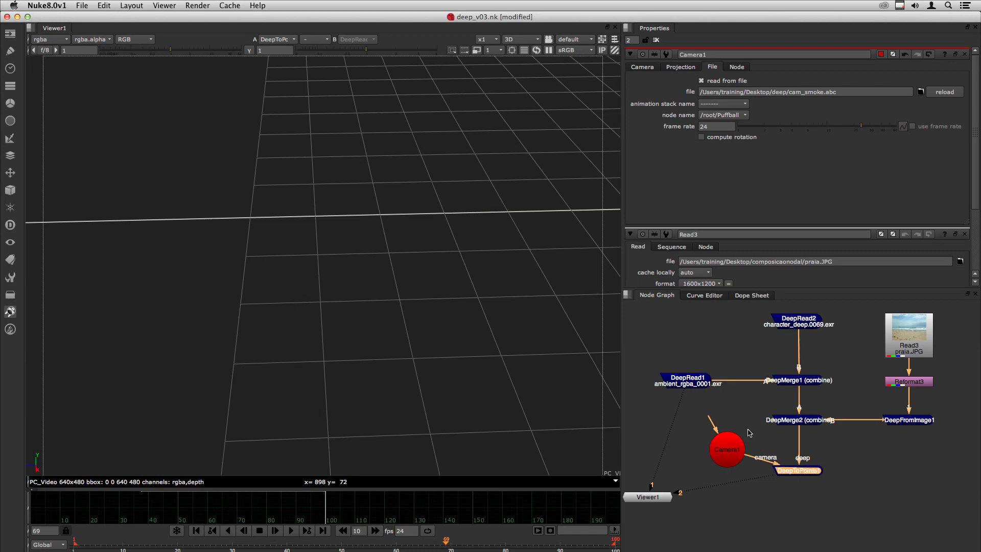
{"action": "left_click_drag", "start_coordinate": [813, 474], "coordinate": [812, 473]}
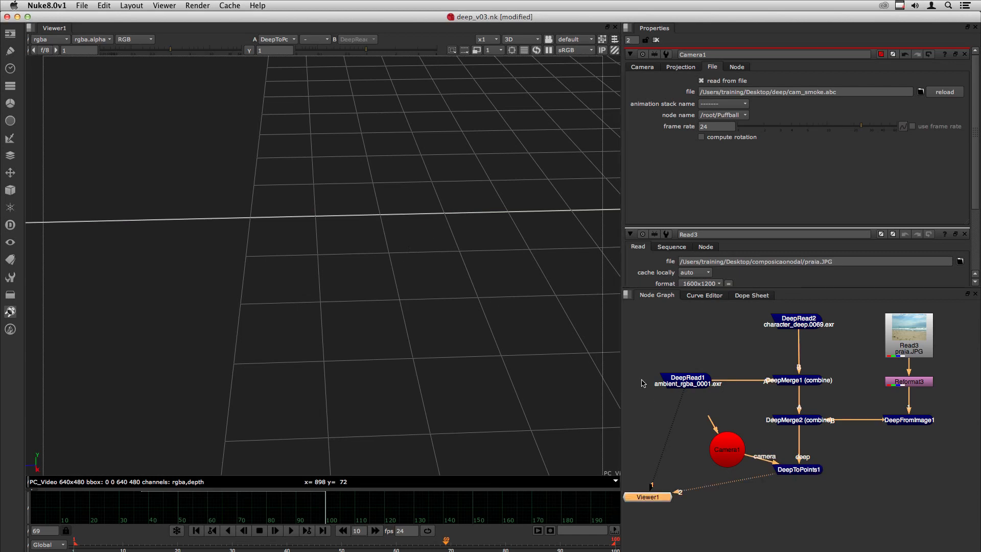
{"action": "left_click", "coordinate": [462, 293]}
{"action": "key", "text": "f"}
{"action": "left_click_drag", "start_coordinate": [149, 380], "coordinate": [407, 293], "text": "super"}
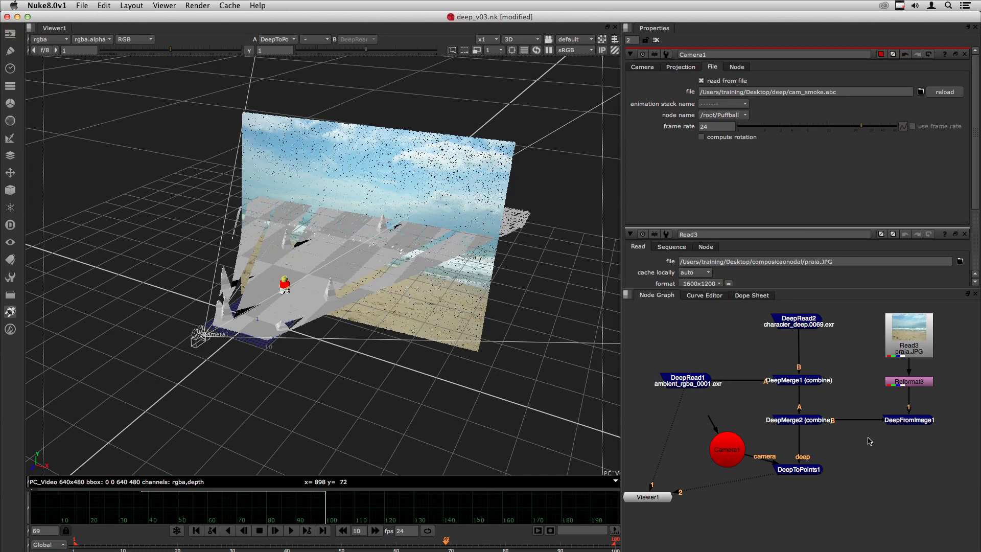
Vary DeepFromImage1's z in increments of 10 while watching the beach plane in the point cloud, and settle on 110.
{"action": "left_click", "coordinate": [898, 420]}
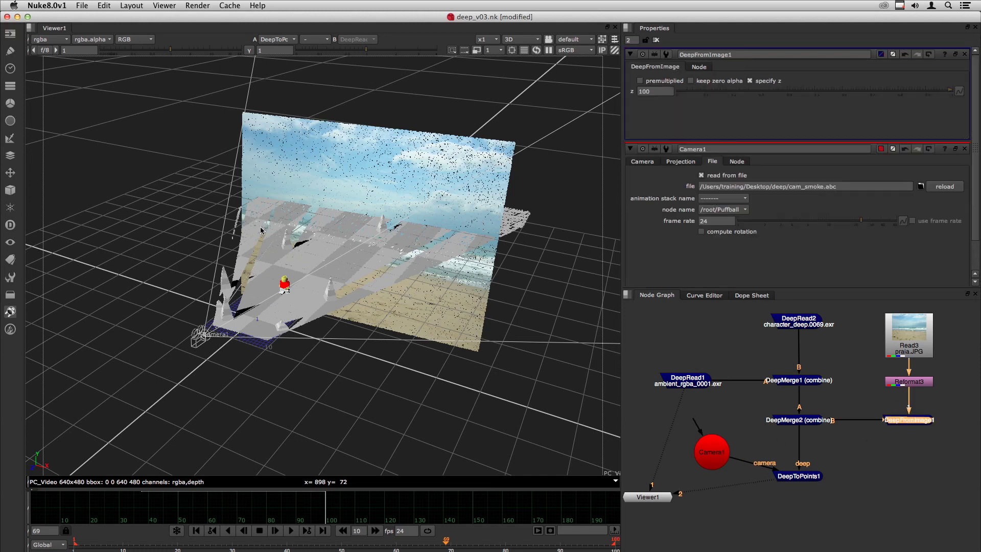
{"action": "left_click", "coordinate": [657, 92]}
{"action": "key", "text": "Down"}
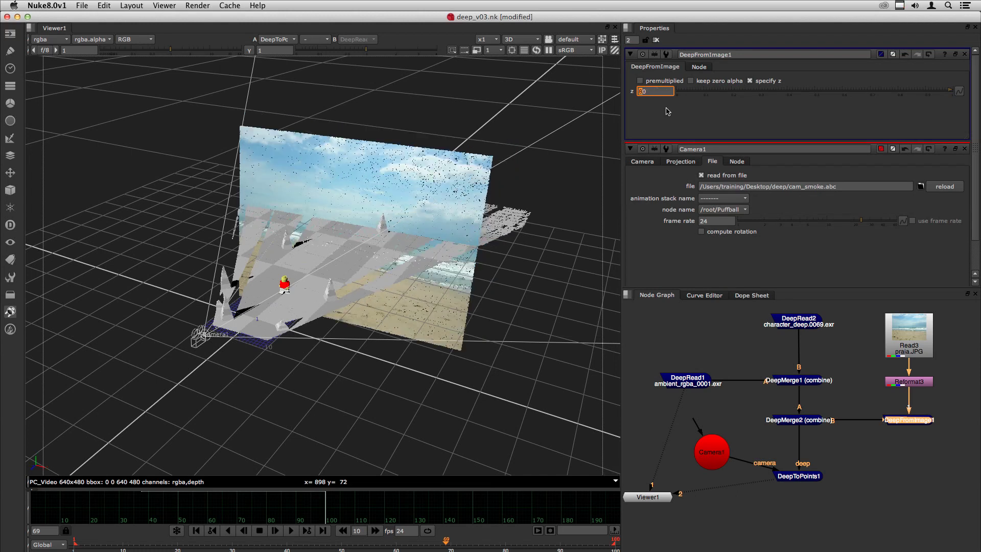
{"action": "key", "text": "Down"}
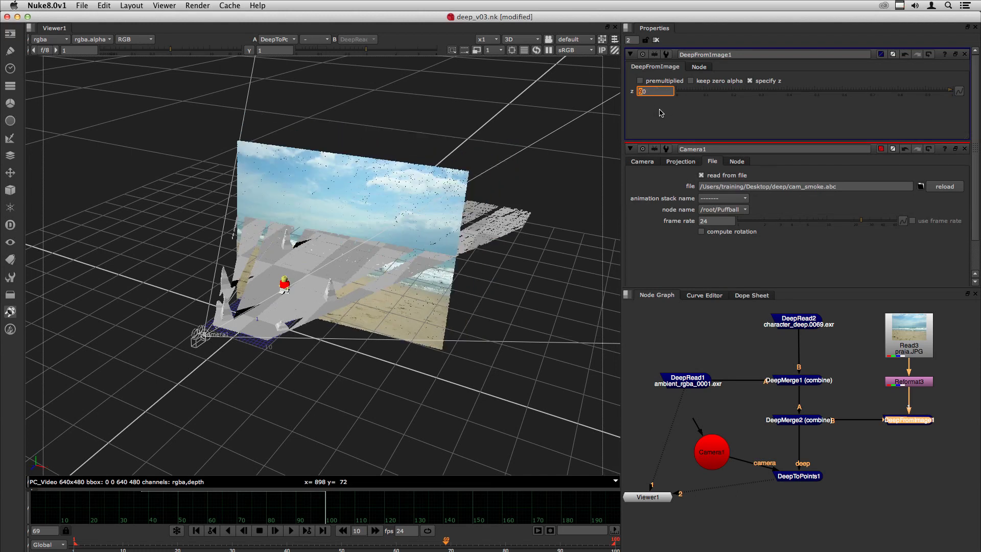
{"action": "key", "text": "Up"}
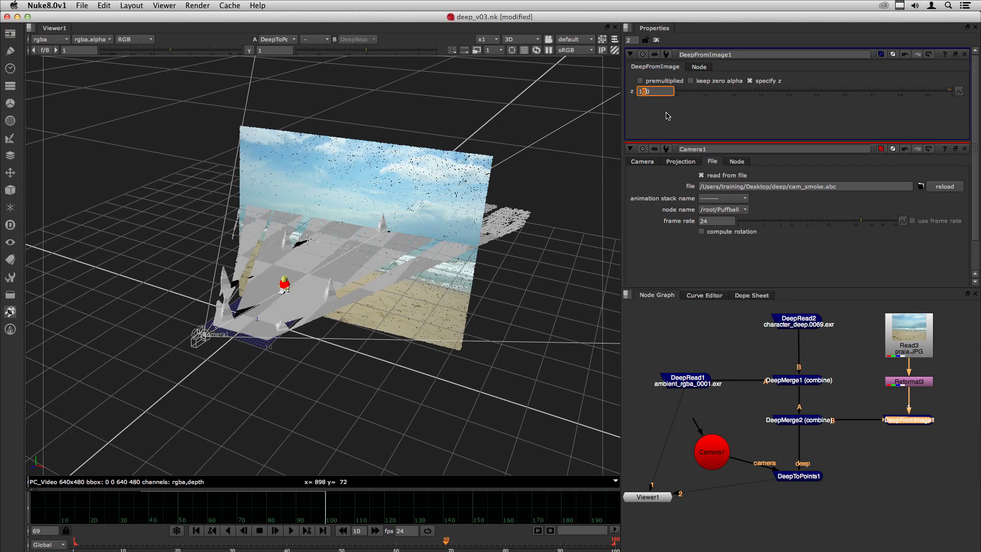
{"action": "key", "text": "Up"}
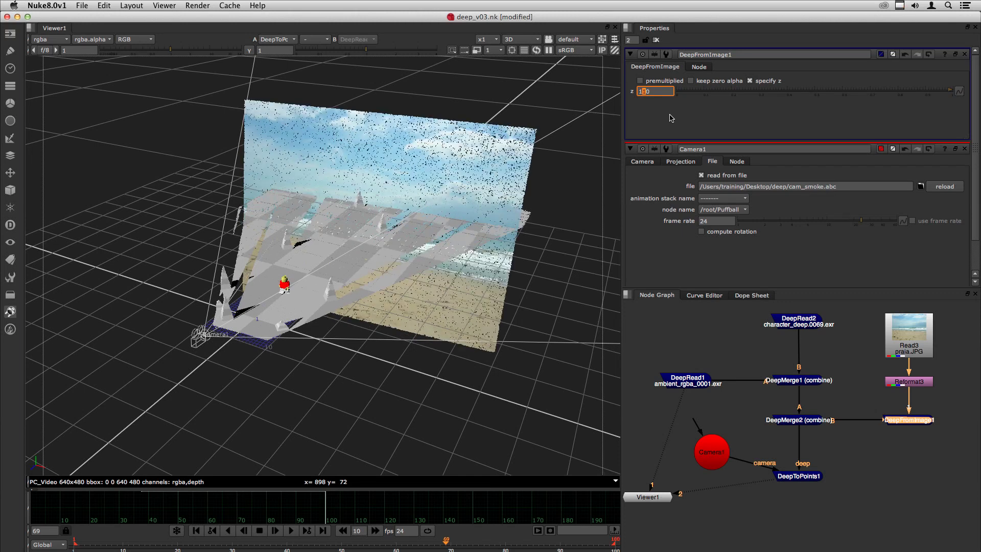
{"action": "left_click_drag", "start_coordinate": [434, 358], "coordinate": [378, 370], "text": "super"}
{"action": "left_click_drag", "start_coordinate": [442, 388], "coordinate": [327, 335], "text": "super"}
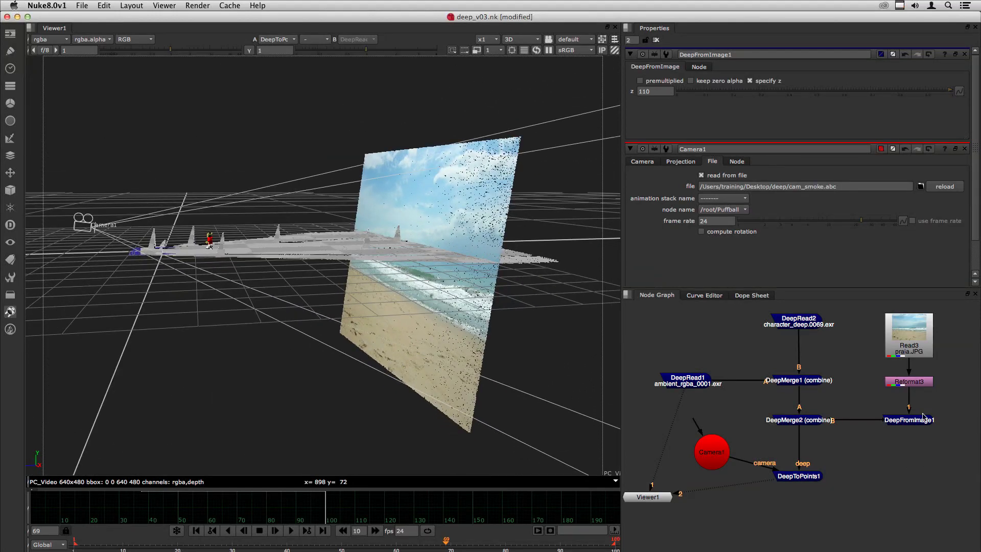
Insert a DeepTransform node between DeepFromImage1 and DeepMerge2, and space out the surrounding nodes.
{"action": "left_click_drag", "start_coordinate": [913, 425], "coordinate": [914, 410]}
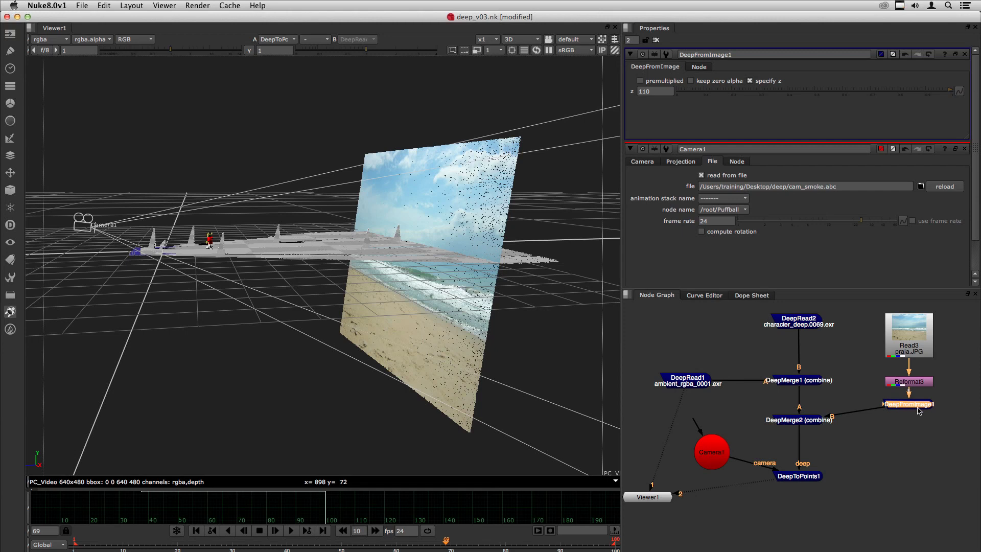
{"action": "key", "text": "Tab"}
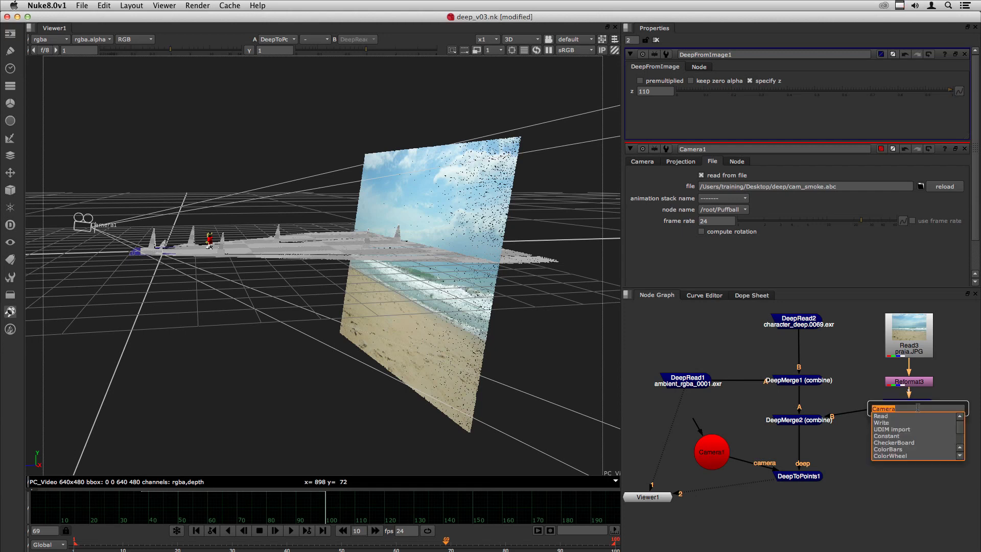
{"action": "type", "text": "deeptr"}
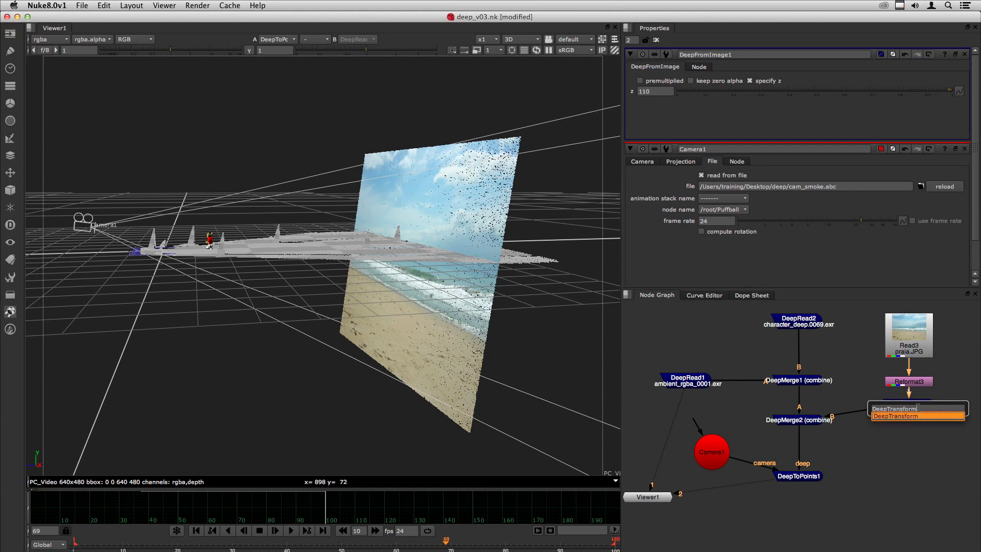
{"action": "key", "text": "Return"}
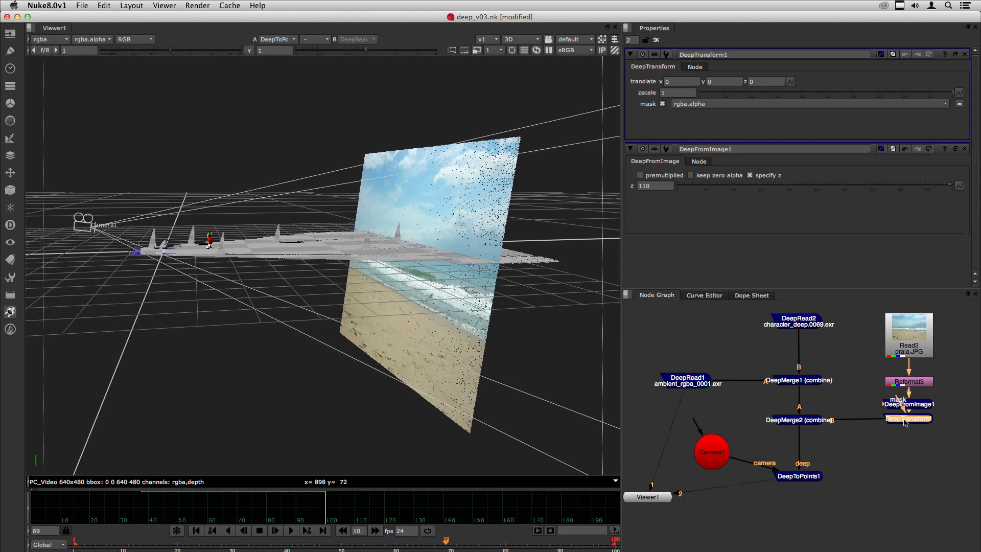
{"action": "left_click_drag", "start_coordinate": [904, 421], "coordinate": [905, 430]}
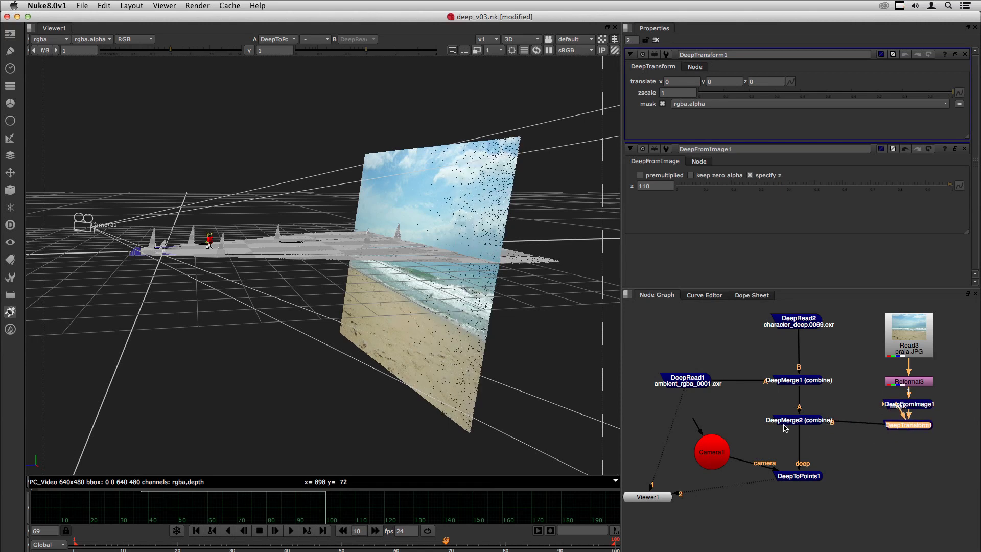
{"action": "left_click_drag", "start_coordinate": [783, 424], "coordinate": [787, 438]}
{"action": "left_click_drag", "start_coordinate": [900, 425], "coordinate": [901, 433]}
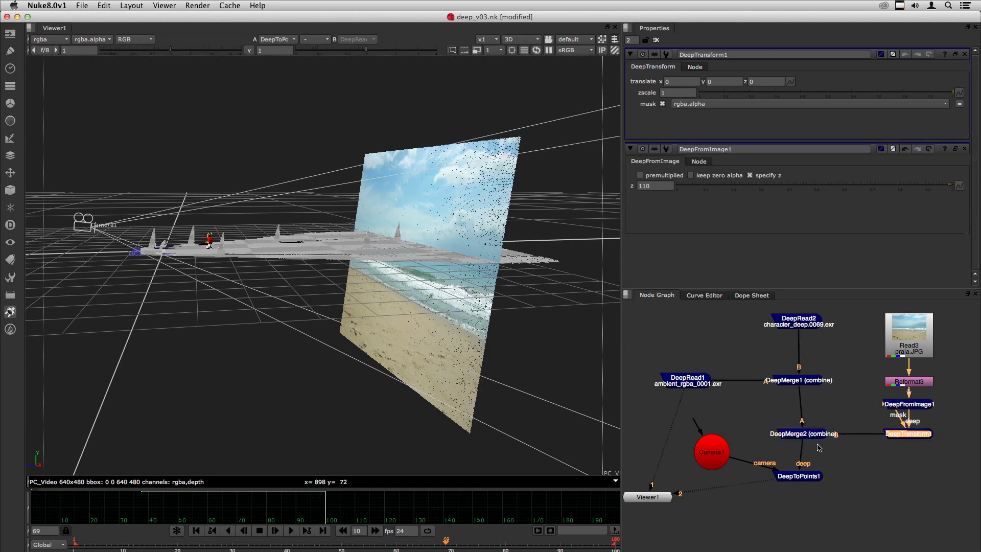
{"action": "left_click", "coordinate": [807, 436]}
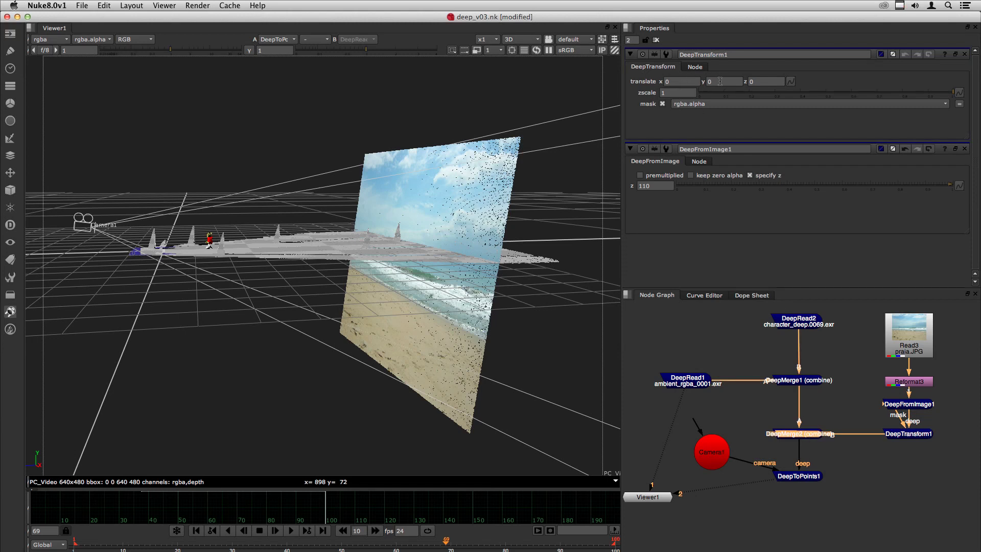
Set DeepTransform1's y translate to 100 and view DeepToPoints1's point cloud.
{"action": "left_click", "coordinate": [720, 81]}
{"action": "type", "text": "50"}
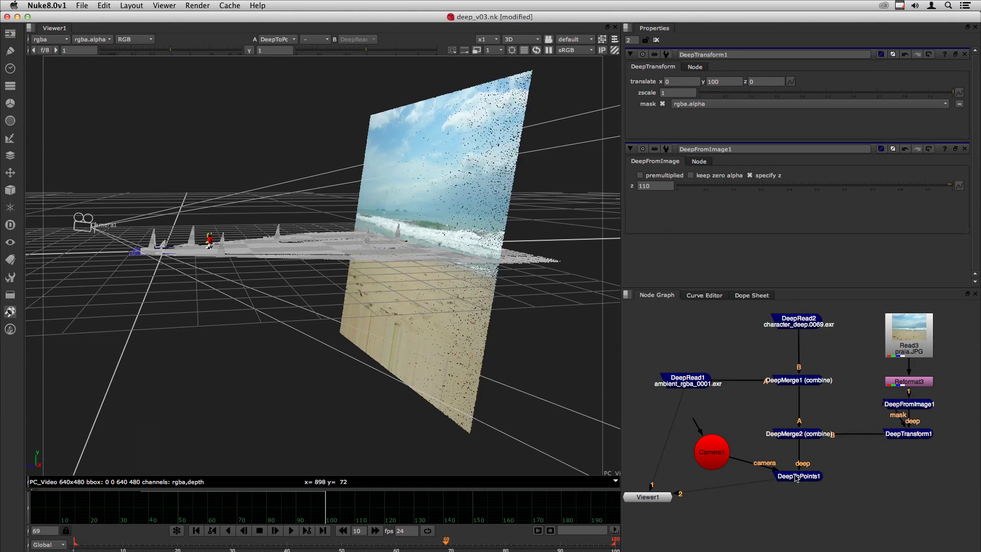
{"action": "left_click", "coordinate": [786, 473]}
{"action": "key", "text": "2"}
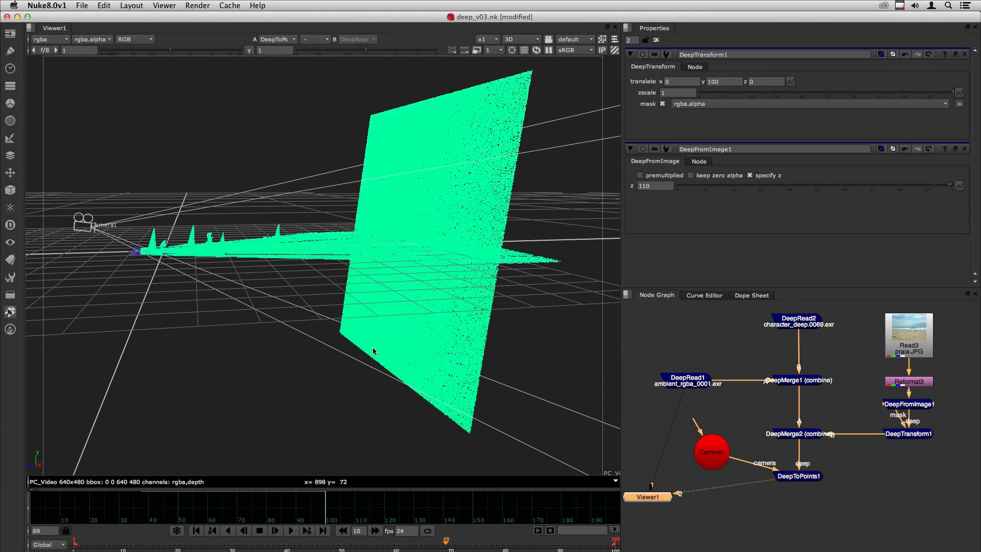
Switch the viewer to 2D and display DeepMerge2's combined image.
{"action": "key", "text": "Tab"}
{"action": "left_click", "coordinate": [789, 492]}
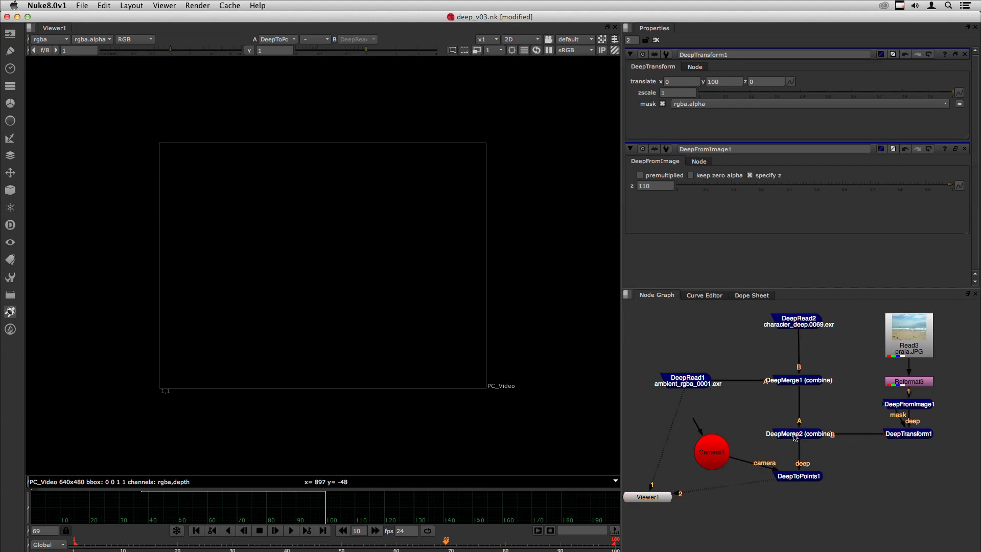
{"action": "left_click", "coordinate": [795, 437]}
{"action": "key", "text": "1"}
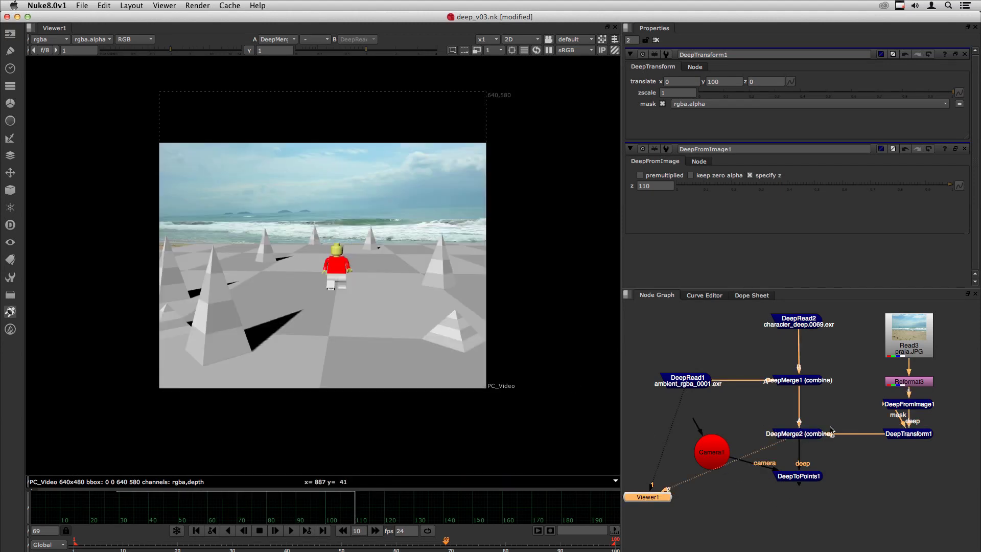
{"action": "left_click", "coordinate": [804, 437]}
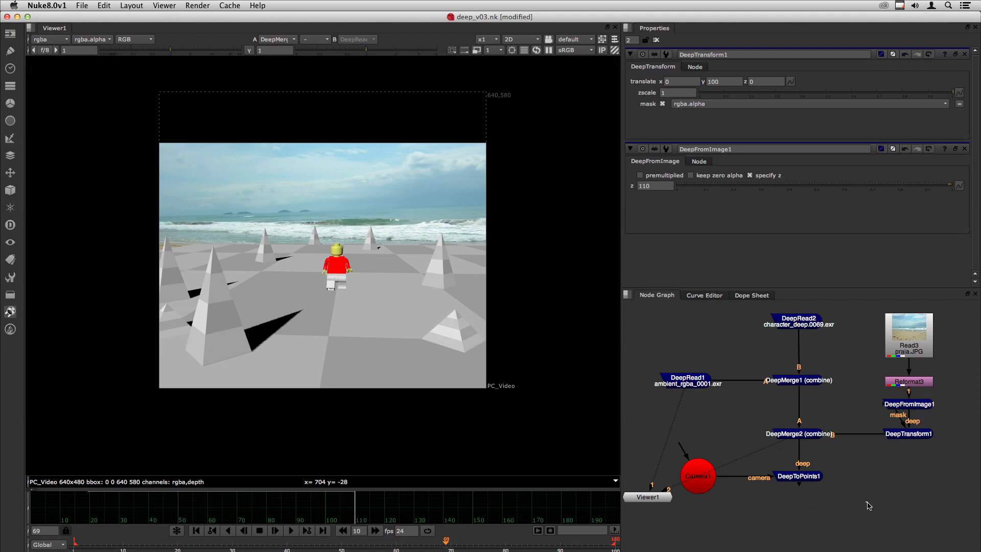
Paste the copied character node group into the node graph and place its backdrop beside the deep nodes.
{"action": "key", "text": "space"}
{"action": "middle_click_drag", "start_coordinate": [845, 466], "coordinate": [395, 348]}
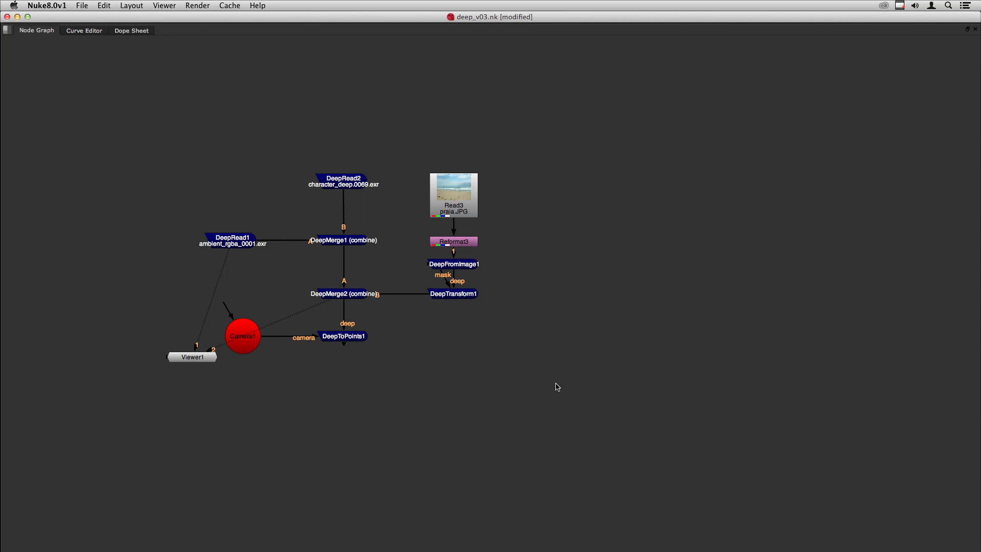
{"action": "key", "text": "super+v"}
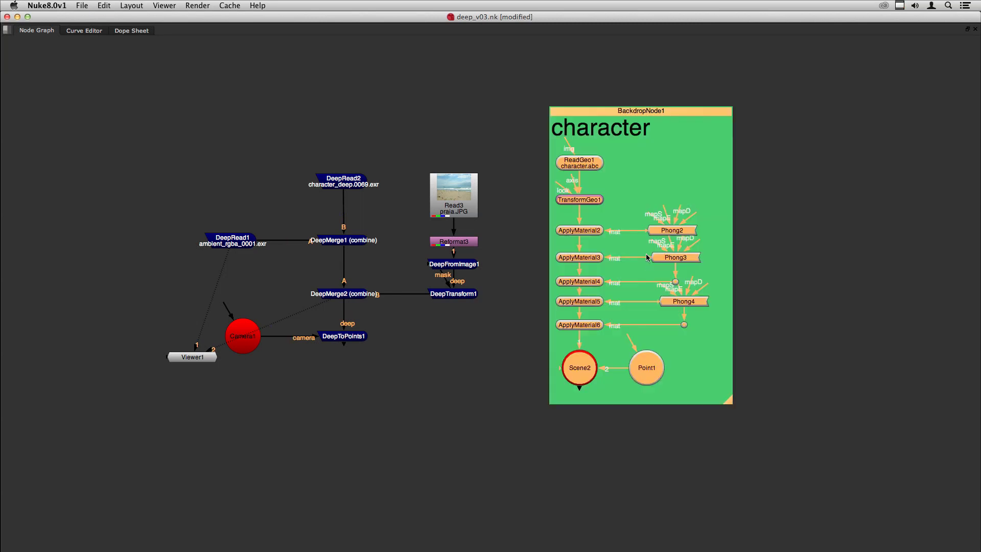
{"action": "left_click_drag", "start_coordinate": [608, 113], "coordinate": [642, 90]}
{"action": "left_click", "coordinate": [519, 106]}
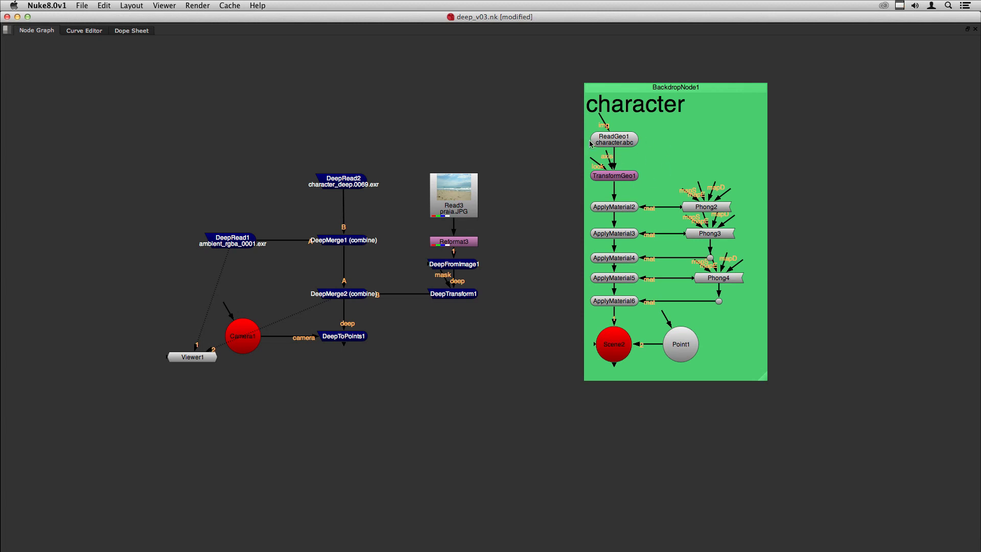
View ReadGeo1's character geometry in 3D, framing it and orbiting around it.
{"action": "left_click", "coordinate": [609, 140]}
{"action": "key", "text": "space"}
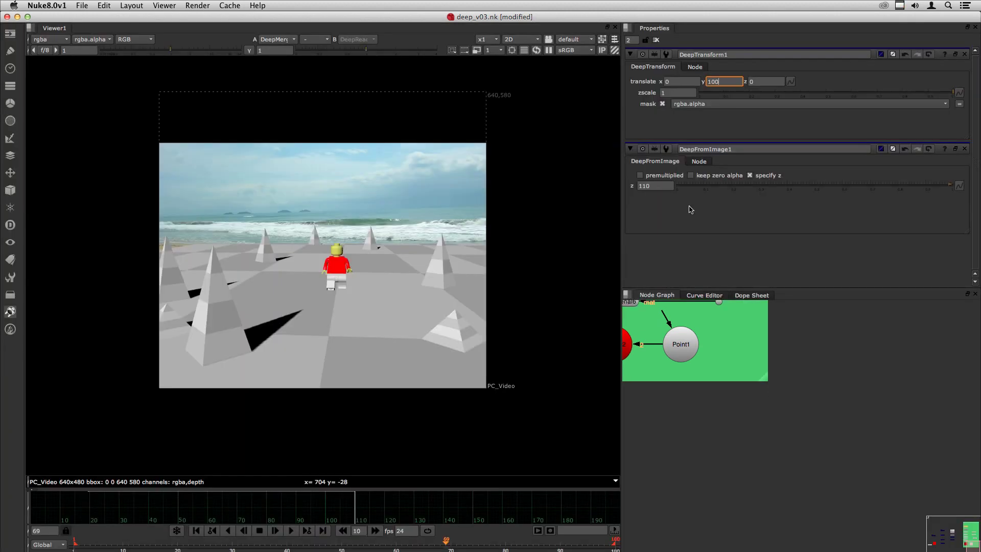
{"action": "middle_click_drag", "start_coordinate": [875, 368], "coordinate": [887, 501]}
{"action": "left_click_drag", "start_coordinate": [725, 341], "coordinate": [725, 345]}
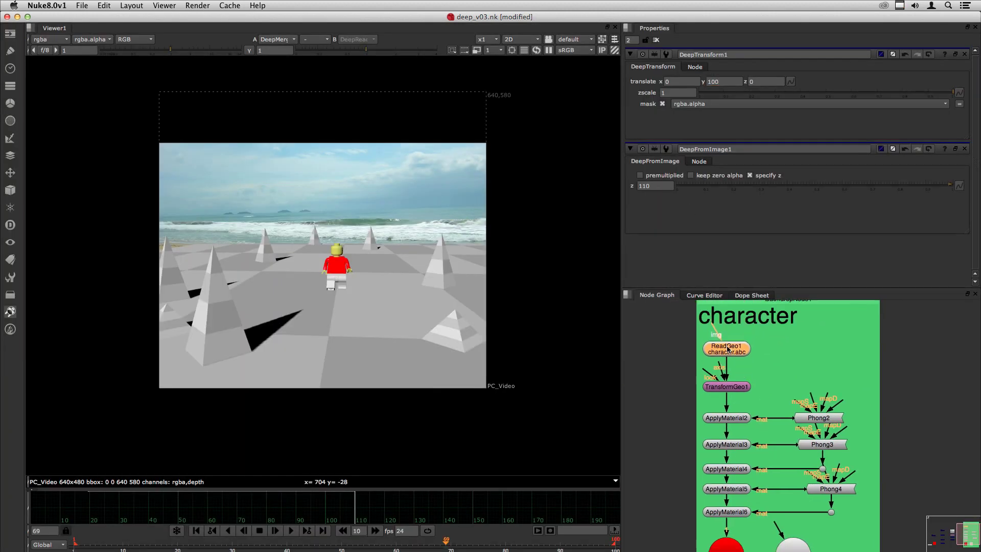
{"action": "key", "text": "1"}
{"action": "left_click", "coordinate": [680, 338]}
{"action": "key", "text": "f"}
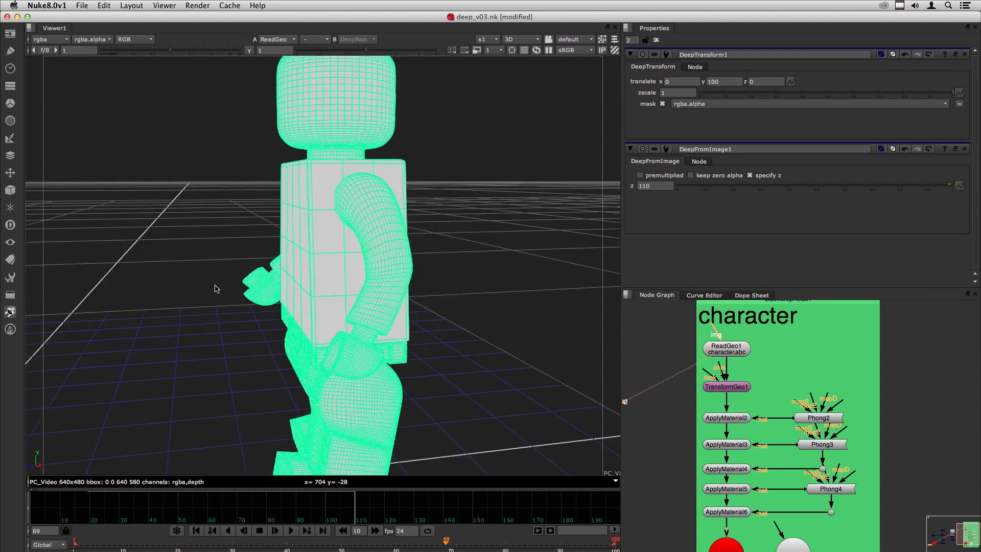
{"action": "left_click_drag", "start_coordinate": [163, 348], "coordinate": [311, 353], "text": "super"}
{"action": "middle_click_drag", "start_coordinate": [312, 352], "coordinate": [153, 332], "text": "alt"}
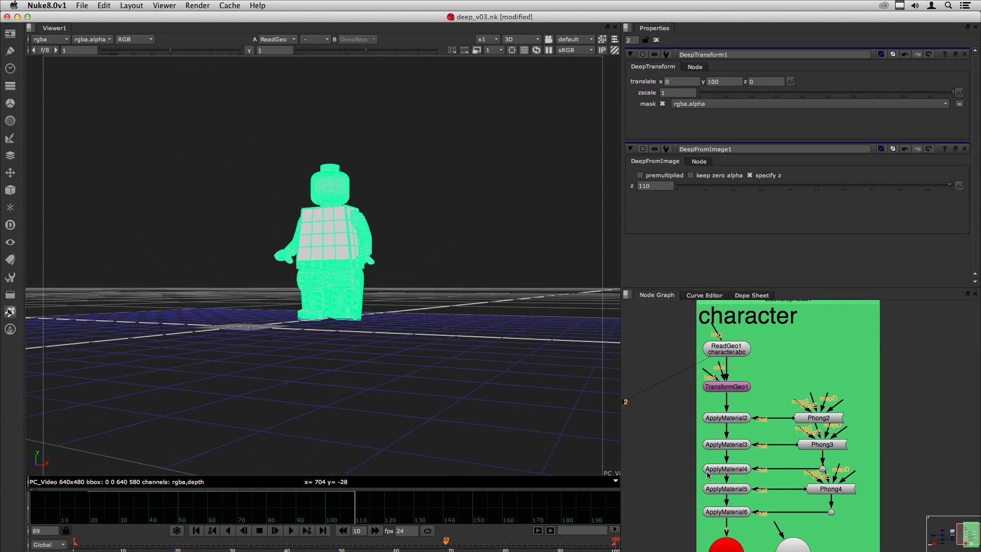
View ApplyMaterial6's output and bring the character into the middle of the 3D view.
{"action": "middle_click_drag", "start_coordinate": [698, 491], "coordinate": [724, 431]}
{"action": "left_click", "coordinate": [744, 450]}
{"action": "key", "text": "2"}
{"action": "left_click", "coordinate": [679, 425]}
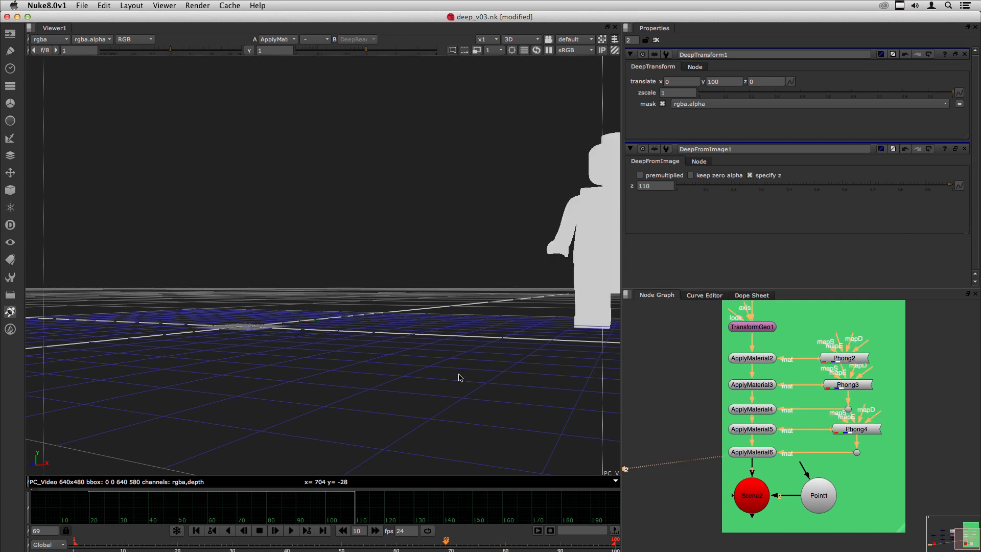
{"action": "left_click_drag", "start_coordinate": [577, 288], "coordinate": [449, 294], "text": "alt"}
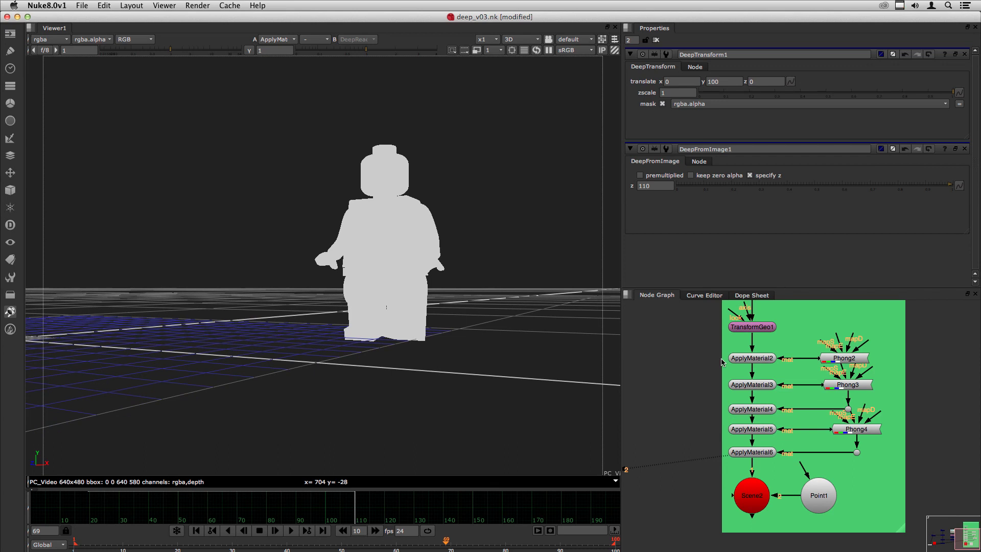
View Scene2 in 3D with both the lit character and the point light in sight.
{"action": "left_click", "coordinate": [747, 498]}
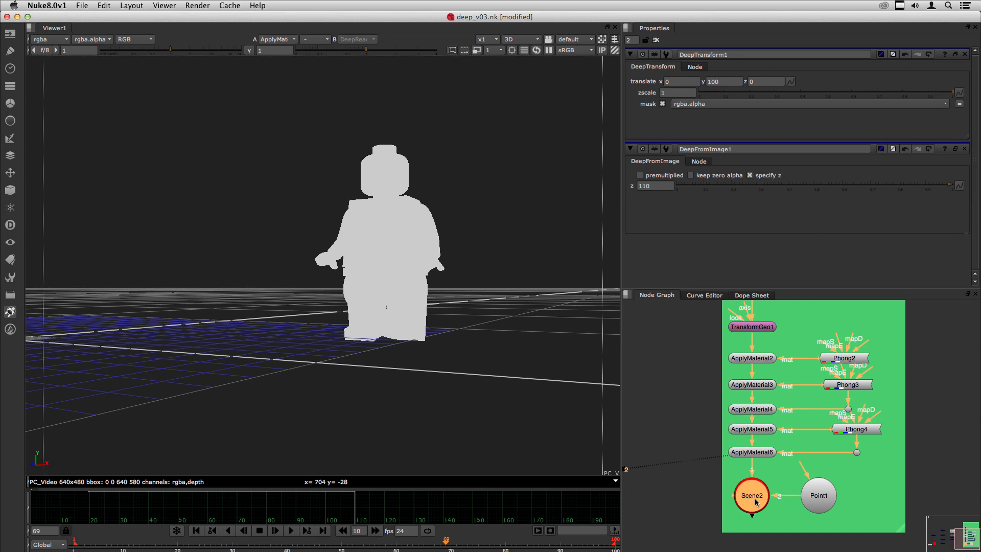
{"action": "left_click_drag", "start_coordinate": [830, 502], "coordinate": [835, 504]}
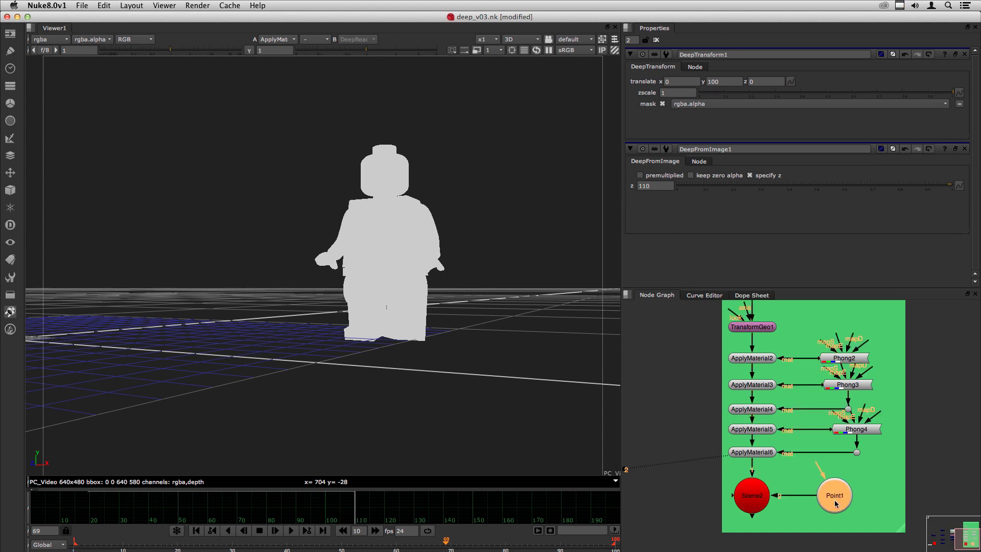
{"action": "key", "text": "2"}
{"action": "left_click", "coordinate": [754, 505]}
{"action": "key", "text": "2"}
{"action": "left_click", "coordinate": [273, 319]}
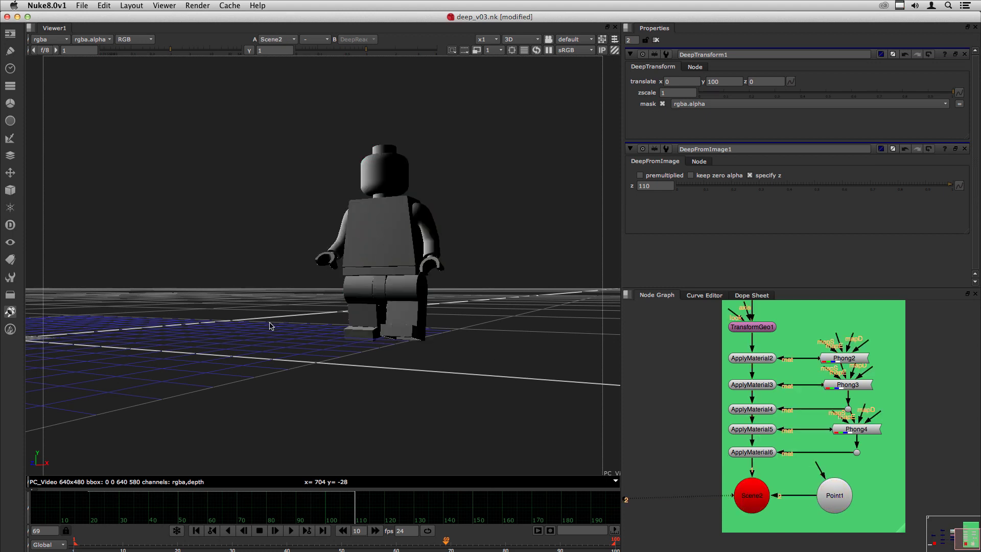
{"action": "scroll", "coordinate": [271, 326], "scroll_direction": "down", "scroll_amount": 5}
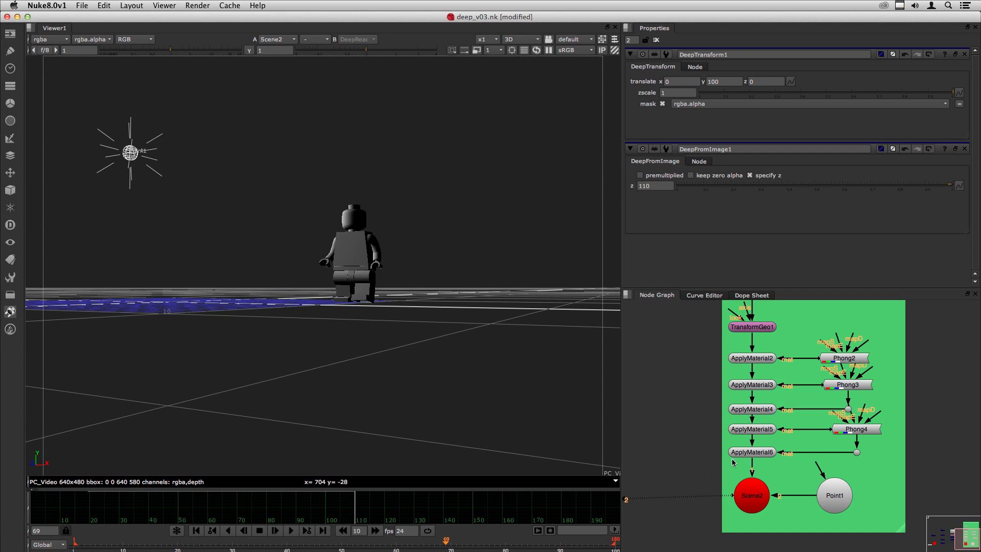
{"action": "scroll", "coordinate": [733, 462], "scroll_direction": "down", "scroll_amount": 2}
{"action": "scroll", "coordinate": [736, 465], "scroll_direction": "down", "scroll_amount": 2}
Add a ScanlineRender node below the character backdrop and connect its obj/scn input to Scene2.
{"action": "key", "text": "space"}
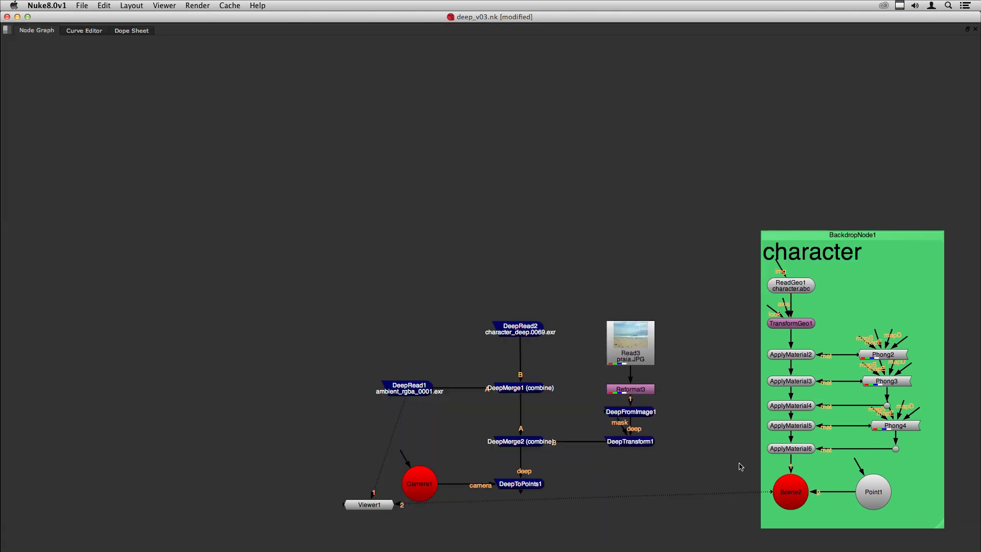
{"action": "middle_click_drag", "start_coordinate": [729, 458], "coordinate": [628, 378]}
{"action": "left_click_drag", "start_coordinate": [720, 157], "coordinate": [776, 155]}
{"action": "left_click", "coordinate": [706, 489]}
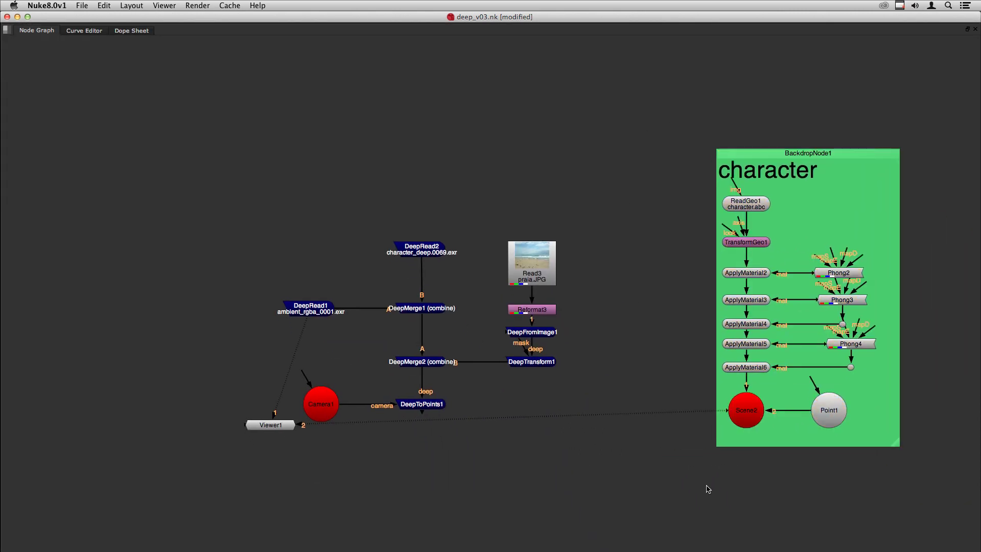
{"action": "key", "text": "Tab"}
{"action": "type", "text": "scan"}
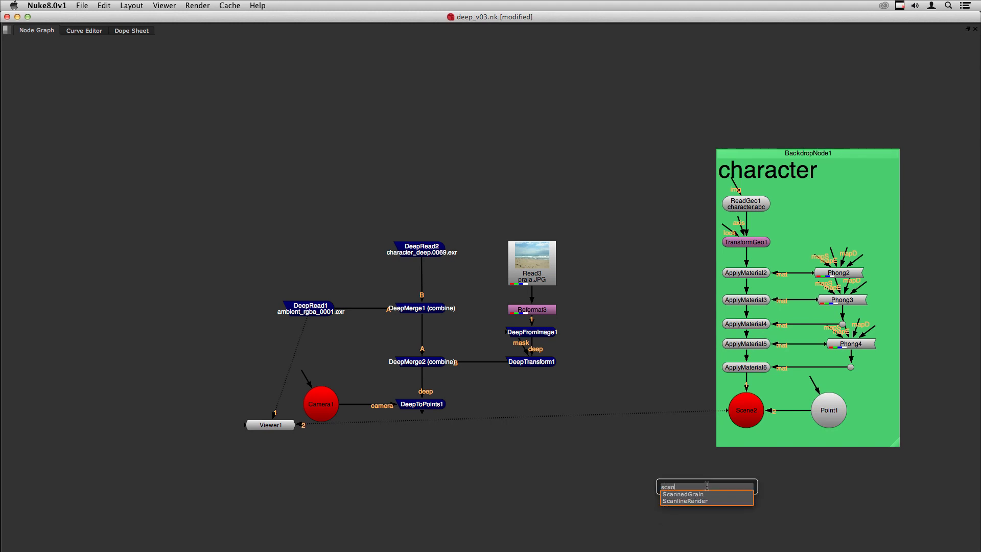
{"action": "key", "text": "Down"}
{"action": "key", "text": "Down"}
{"action": "key", "text": "Return"}
{"action": "left_click_drag", "start_coordinate": [699, 485], "coordinate": [746, 409]}
{"action": "left_click", "coordinate": [725, 479]}
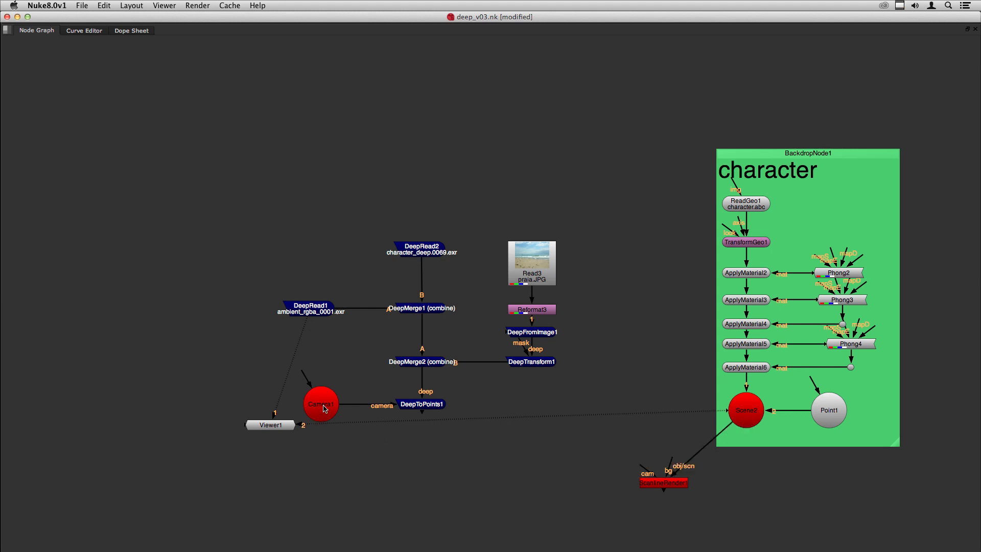
Move Camera1 beneath DeepTransform1, connect ScanlineRender1's cam input to it, and place the render node below the camera.
{"action": "left_click_drag", "start_coordinate": [323, 407], "coordinate": [538, 409]}
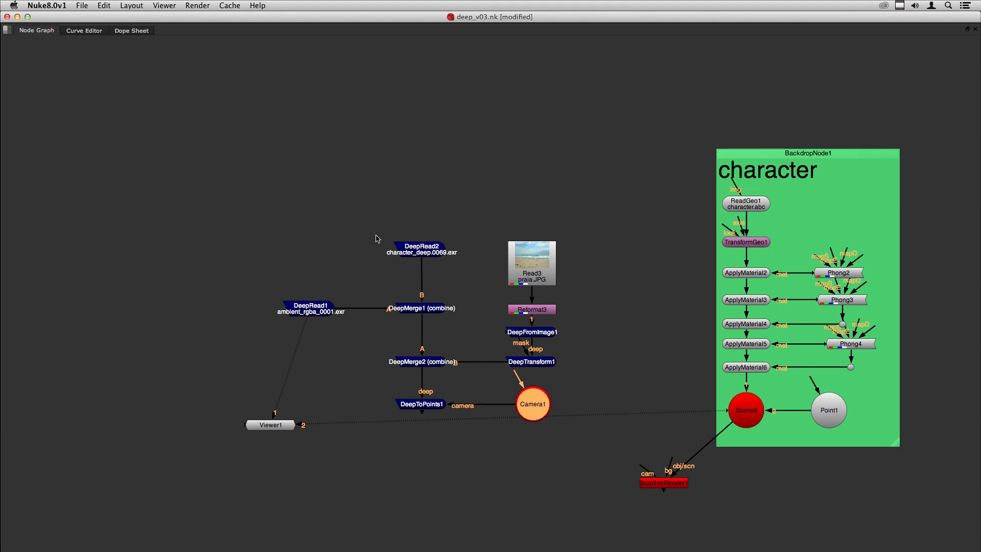
{"action": "left_click", "coordinate": [633, 472]}
{"action": "left_click_drag", "start_coordinate": [647, 467], "coordinate": [536, 405]}
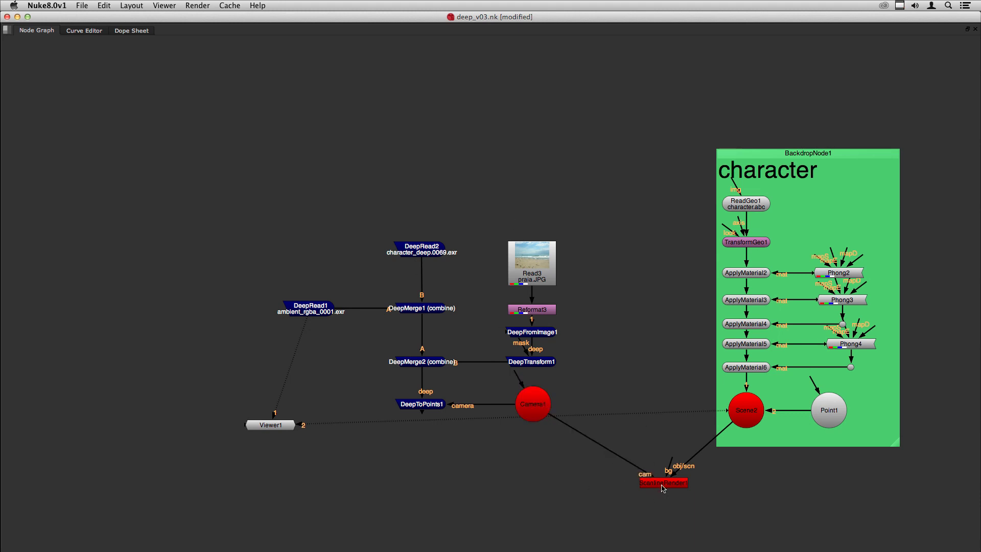
{"action": "left_click_drag", "start_coordinate": [662, 488], "coordinate": [527, 480]}
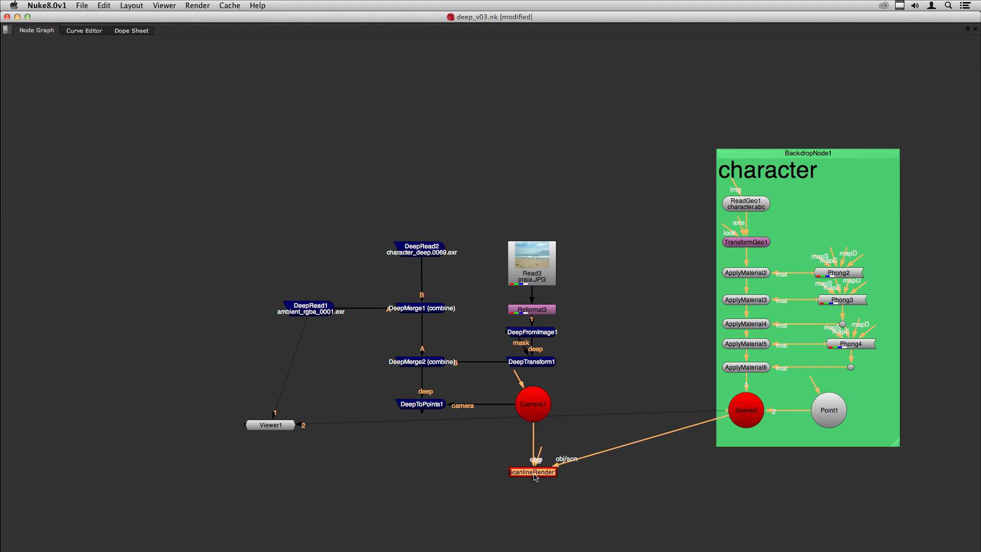
Display ScanlineRender1's output in the 2D view.
{"action": "key", "text": "space"}
{"action": "key", "text": "f"}
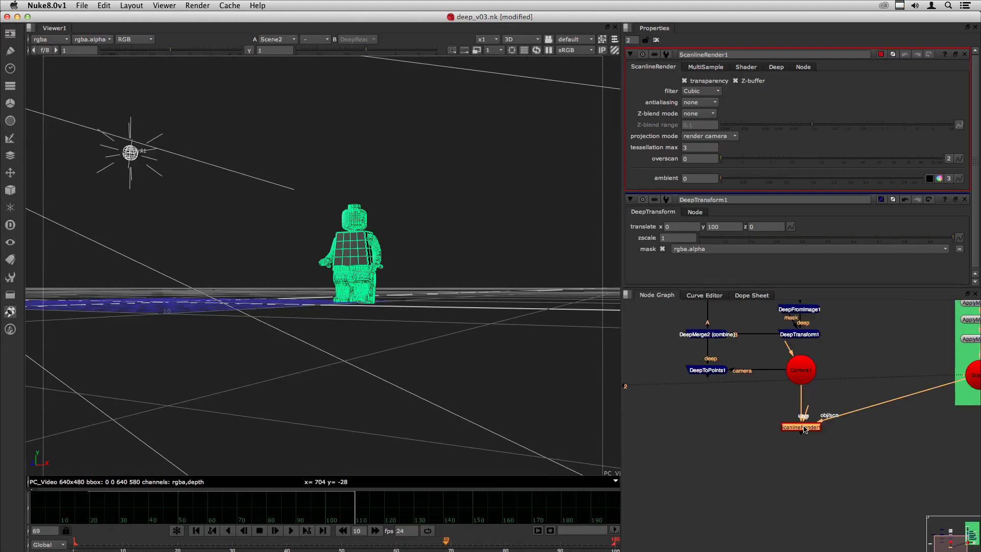
{"action": "left_click_drag", "start_coordinate": [804, 428], "coordinate": [798, 428]}
{"action": "key", "text": "2"}
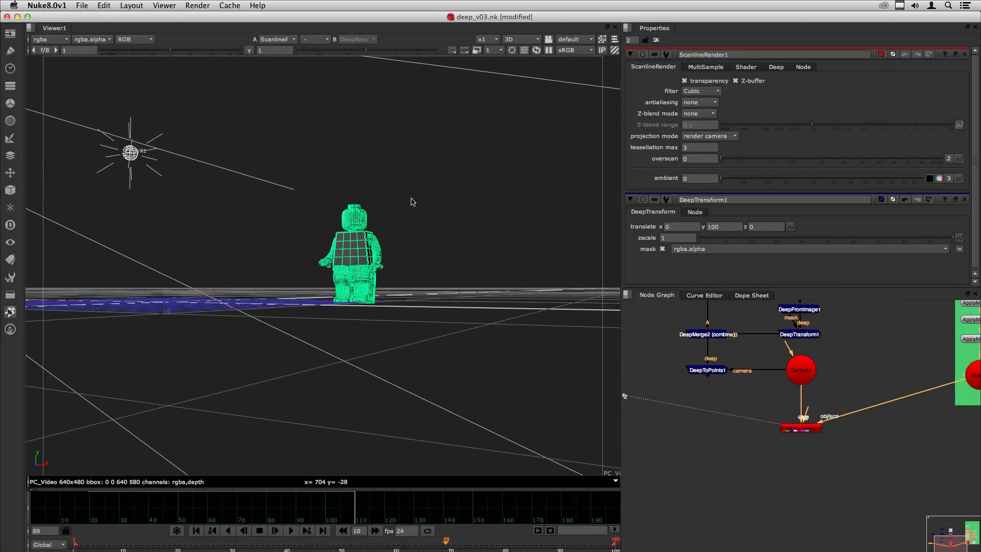
{"action": "left_click", "coordinate": [517, 39]}
{"action": "left_click", "coordinate": [516, 48]}
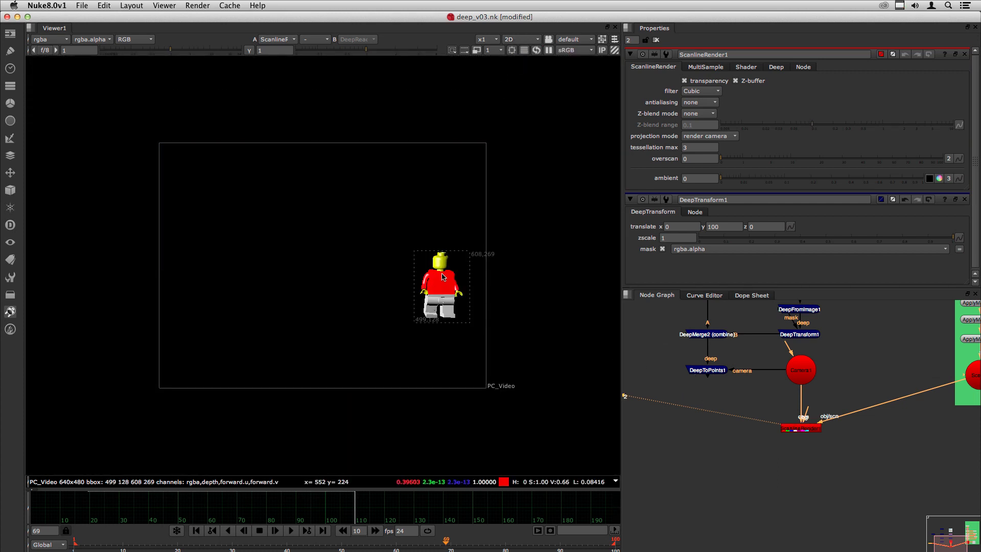
Disable ApplyMaterial3 and re-enable it to compare its effect on the rendered character.
{"action": "scroll", "coordinate": [438, 298], "scroll_direction": "up", "scroll_amount": 5}
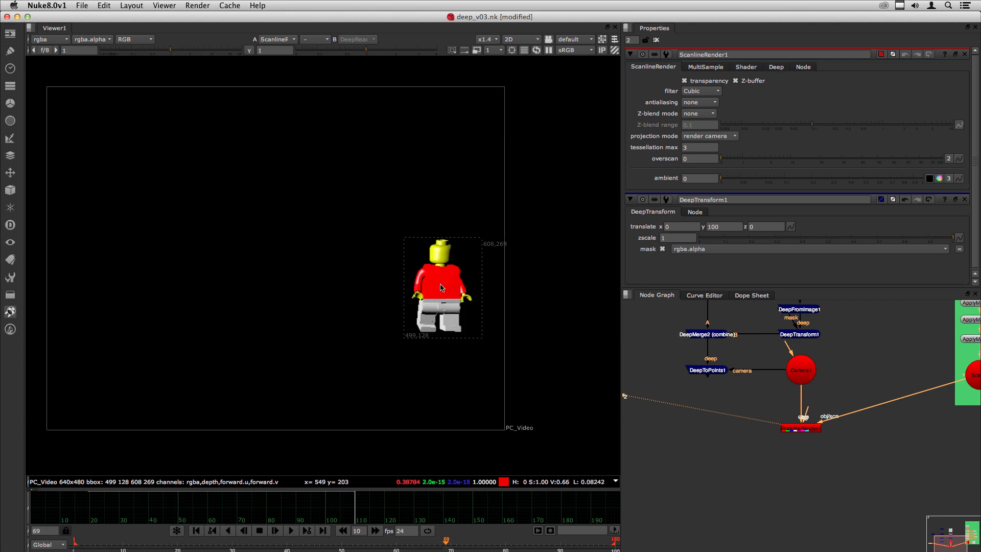
{"action": "middle_click_drag", "start_coordinate": [932, 333], "coordinate": [797, 407]}
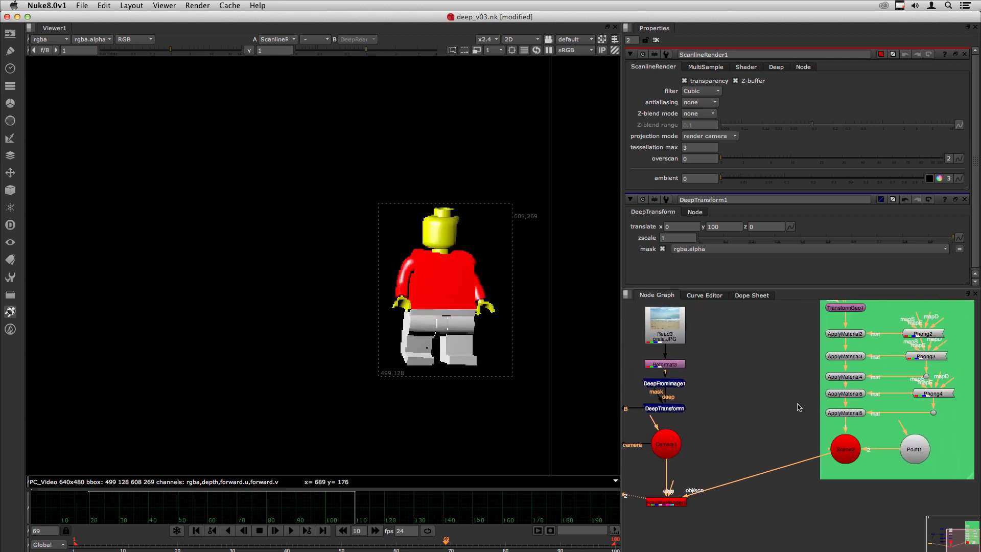
{"action": "left_click", "coordinate": [843, 356]}
{"action": "key", "text": "d"}
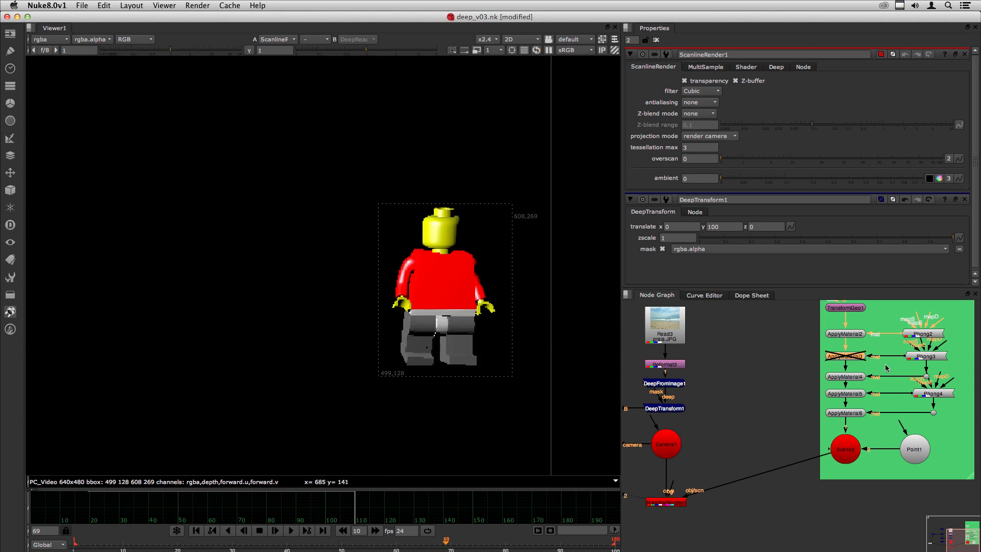
{"action": "key", "text": "d"}
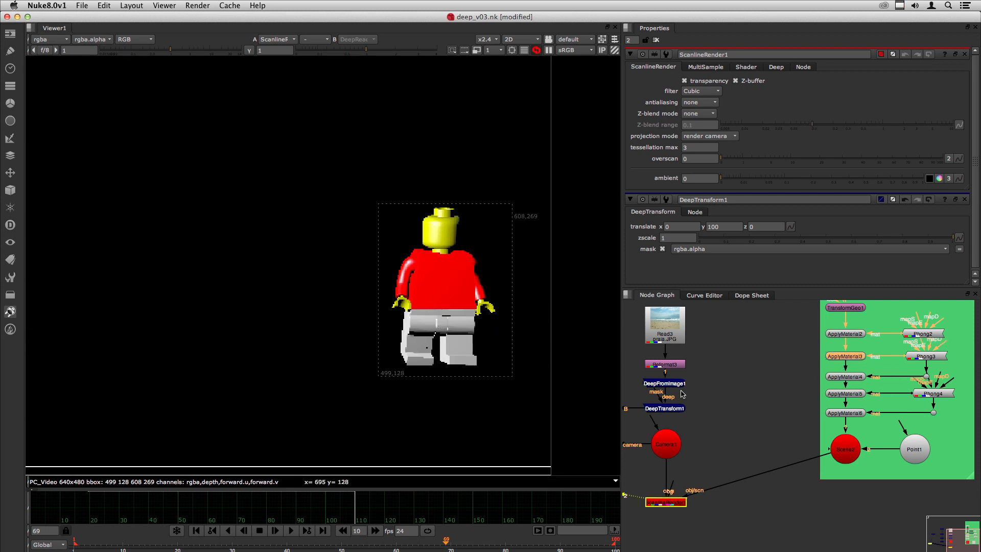
Examine ScanlineRender1's settings for deep output.
{"action": "middle_click_drag", "start_coordinate": [769, 418], "coordinate": [856, 407]}
{"action": "left_click", "coordinate": [856, 407]}
{"action": "middle_click_drag", "start_coordinate": [762, 438], "coordinate": [807, 429]}
{"action": "scroll", "coordinate": [797, 430], "scroll_direction": "down", "scroll_amount": 3}
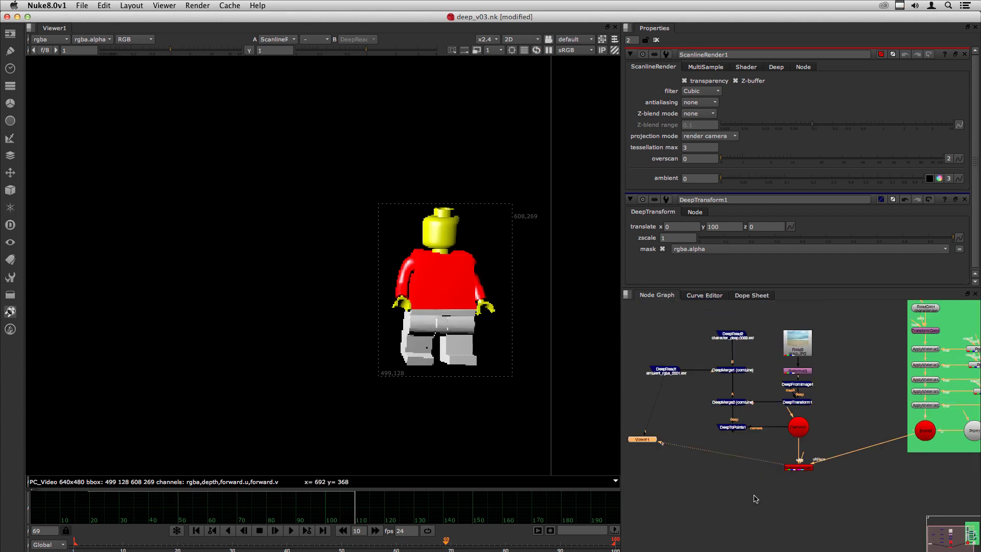
{"action": "scroll", "coordinate": [799, 478], "scroll_direction": "up", "scroll_amount": 5}
{"action": "left_click", "coordinate": [799, 449]}
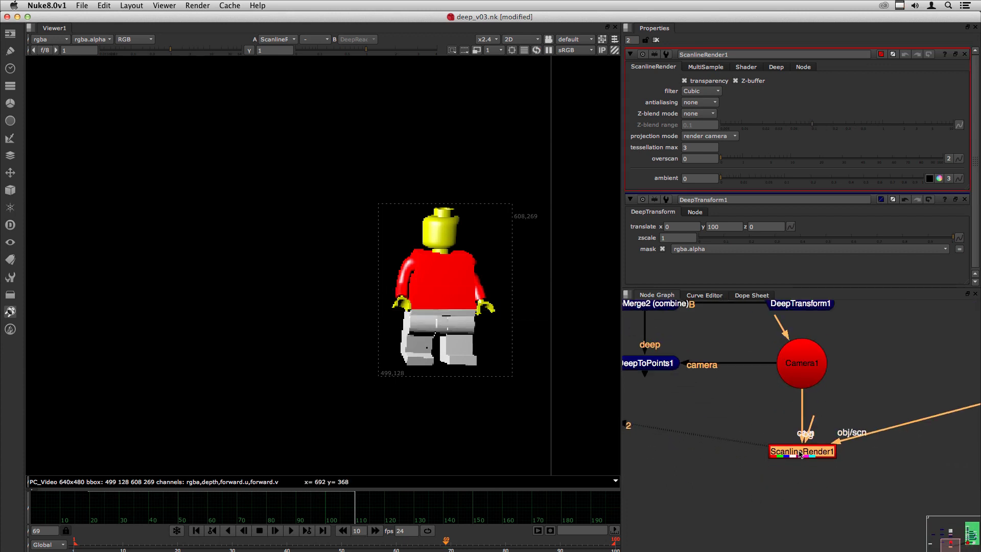
{"action": "left_click", "coordinate": [775, 68]}
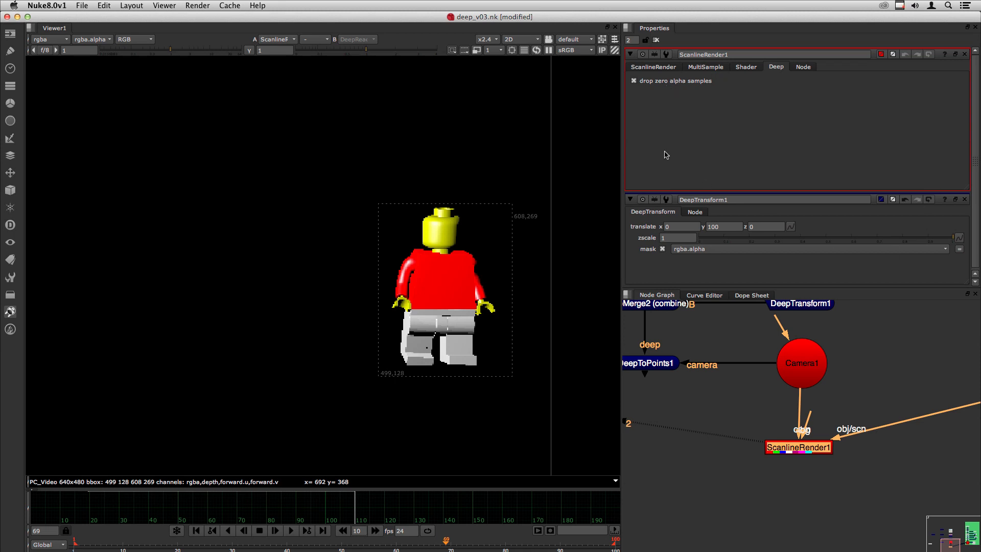
{"action": "left_click", "coordinate": [649, 70]}
Align ScanlineRender1 beneath Camera1, enlarge the node graph, and relocate Camera1 to the other side of DeepToPoints1, disconnected from the render node.
{"action": "left_click_drag", "start_coordinate": [811, 453], "coordinate": [815, 448]}
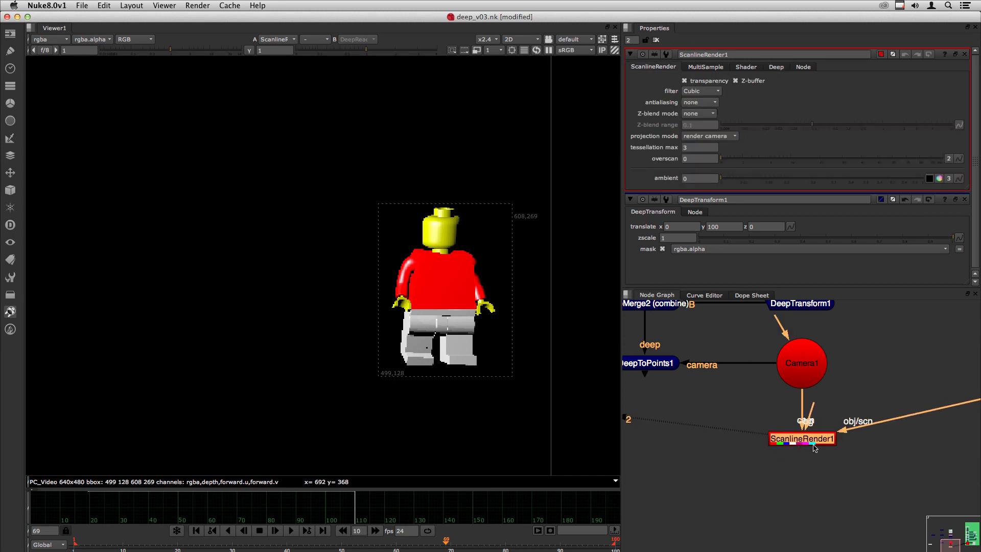
{"action": "middle_click_drag", "start_coordinate": [736, 479], "coordinate": [803, 477]}
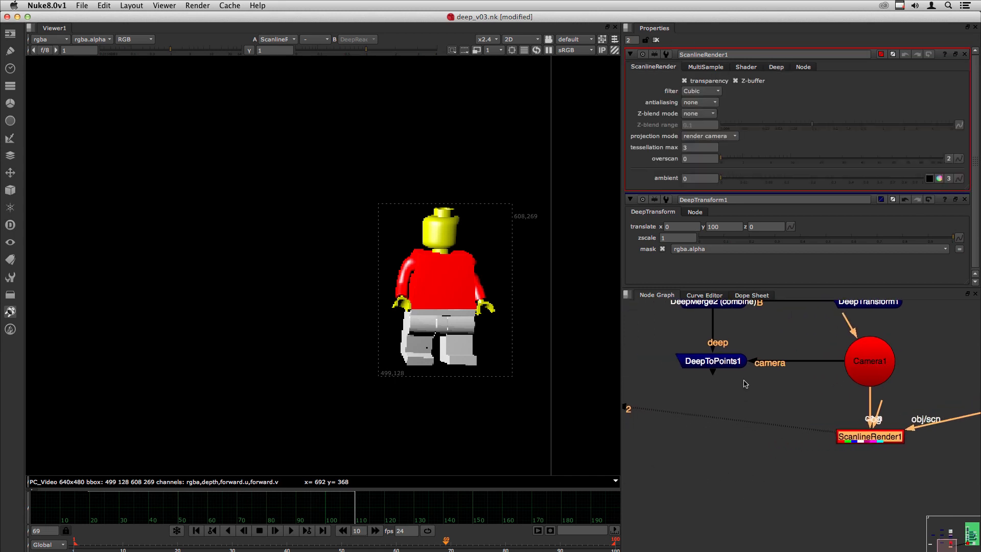
{"action": "left_click_drag", "start_coordinate": [720, 364], "coordinate": [779, 365]}
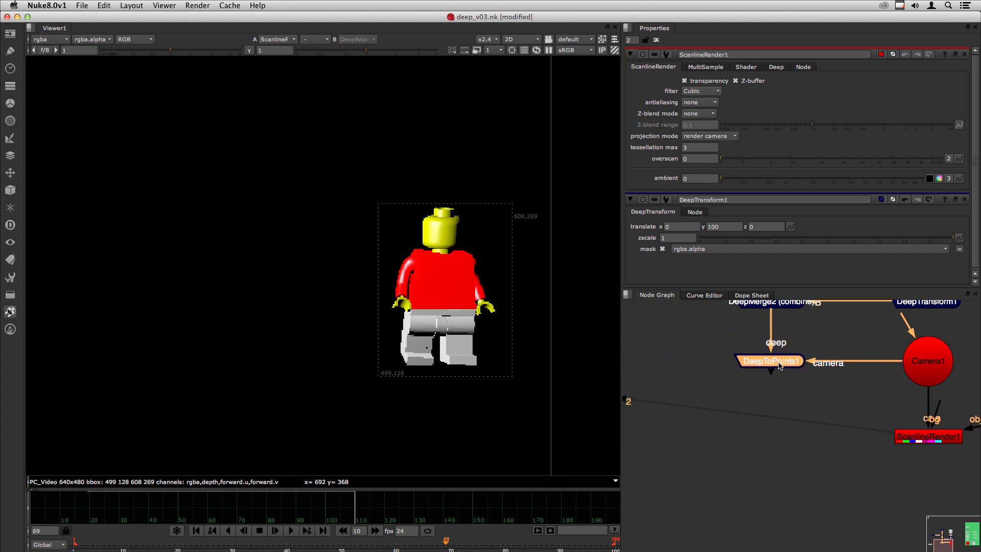
{"action": "left_click", "coordinate": [792, 397]}
{"action": "key", "text": "space"}
{"action": "scroll", "coordinate": [572, 352], "scroll_direction": "right", "scroll_amount": 10}
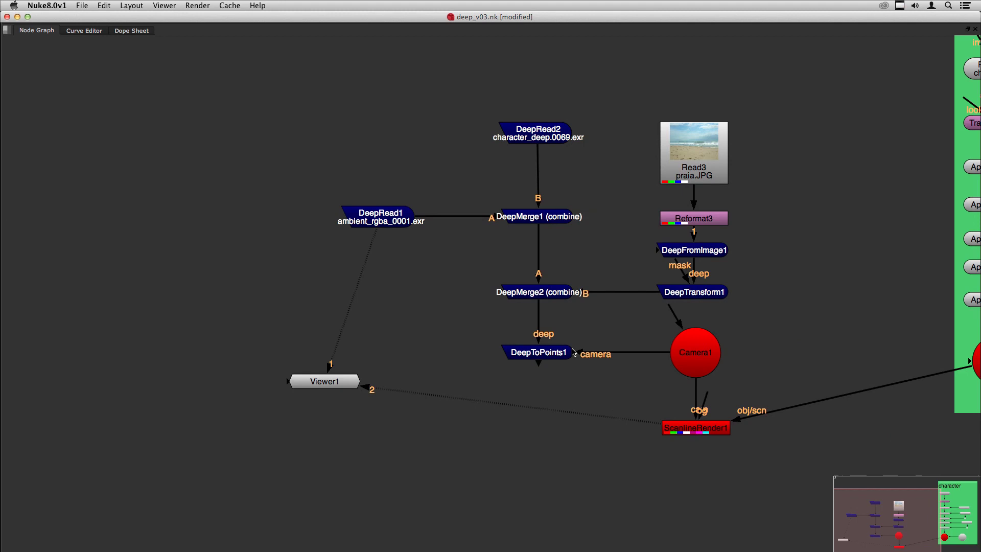
{"action": "left_click", "coordinate": [694, 363]}
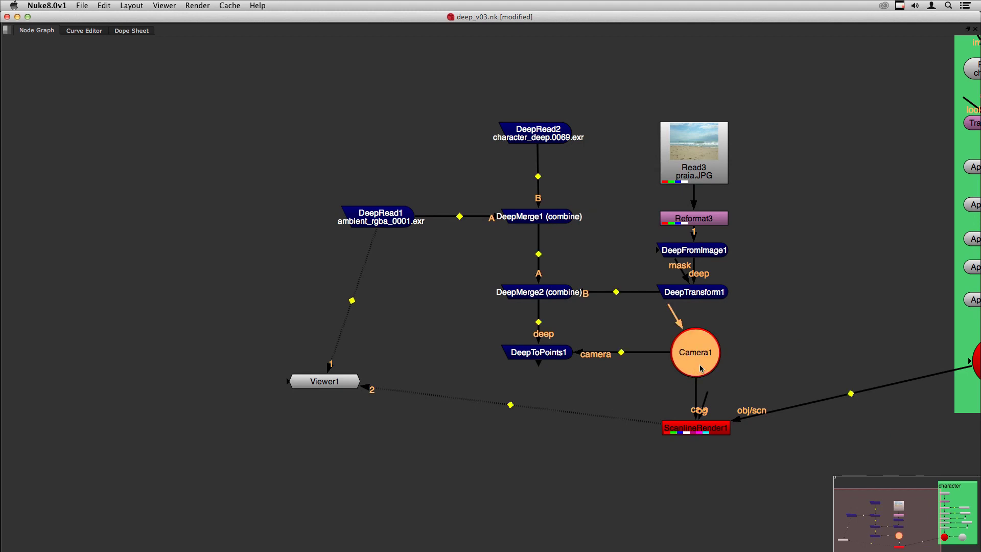
{"action": "left_click_drag", "start_coordinate": [697, 388], "coordinate": [407, 355]}
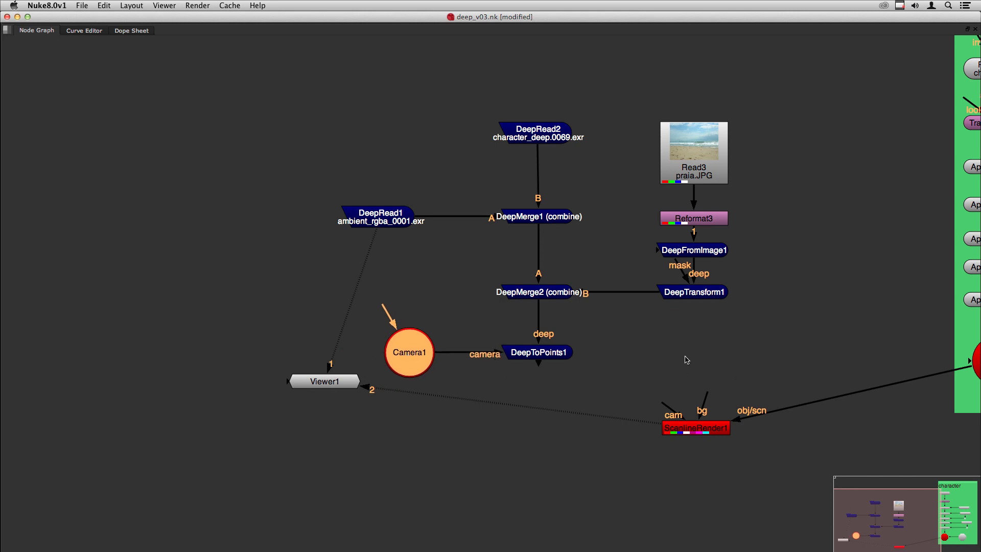
Paste a copy of Camera1 below DeepTransform1 and connect ScanlineRender1's cam input to it.
{"action": "key", "text": "super+v"}
{"action": "left_click_drag", "start_coordinate": [668, 406], "coordinate": [685, 361]}
{"action": "left_click_drag", "start_coordinate": [685, 362], "coordinate": [696, 366]}
Move Camera1 closer to DeepToPoints1, and shift both nodes together to the empty area below Viewer1.
{"action": "left_click_drag", "start_coordinate": [589, 376], "coordinate": [336, 324]}
{"action": "left_click_drag", "start_coordinate": [396, 357], "coordinate": [428, 358]}
{"action": "left_click_drag", "start_coordinate": [627, 393], "coordinate": [386, 309]}
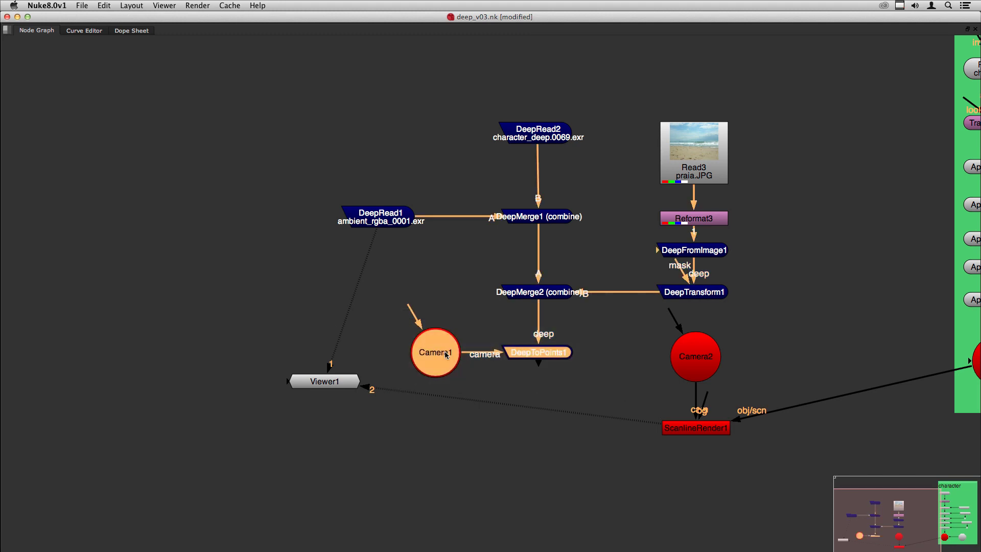
{"action": "left_click_drag", "start_coordinate": [546, 356], "coordinate": [327, 488]}
Add a DeepMerge node below DeepMerge2, connecting its A input to DeepMerge2 and its B input to ScanlineRender1.
{"action": "left_click", "coordinate": [569, 466]}
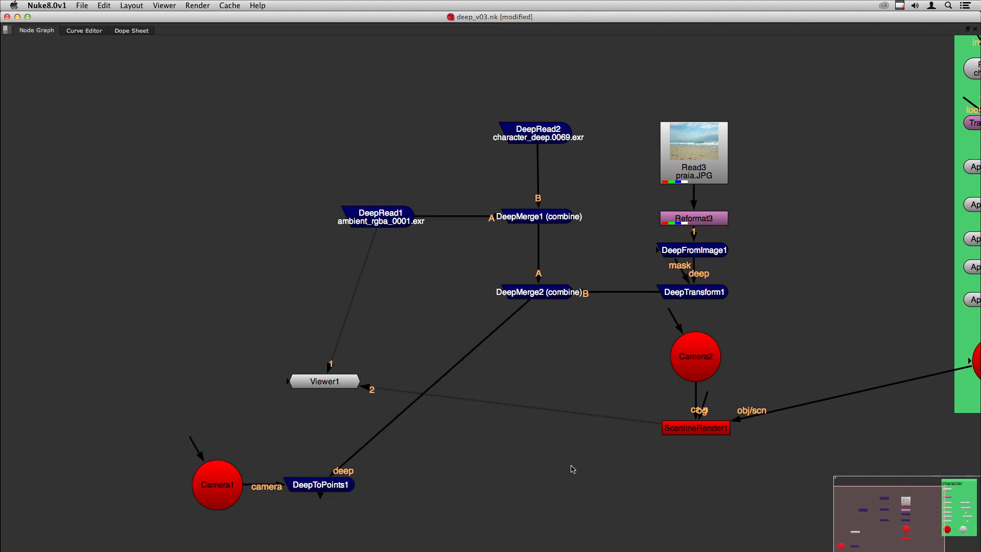
{"action": "key", "text": "Tab"}
{"action": "type", "text": "deepm"}
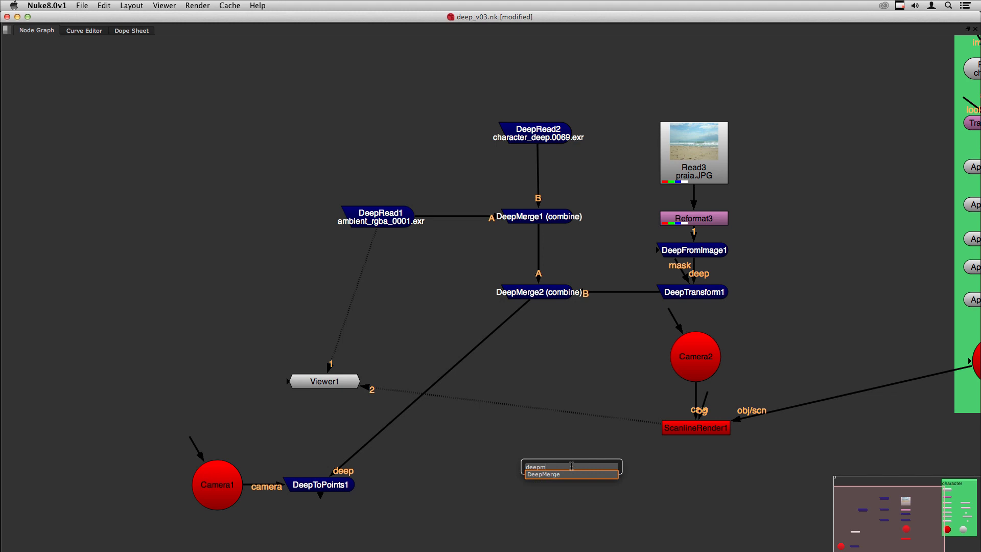
{"action": "key", "text": "Return"}
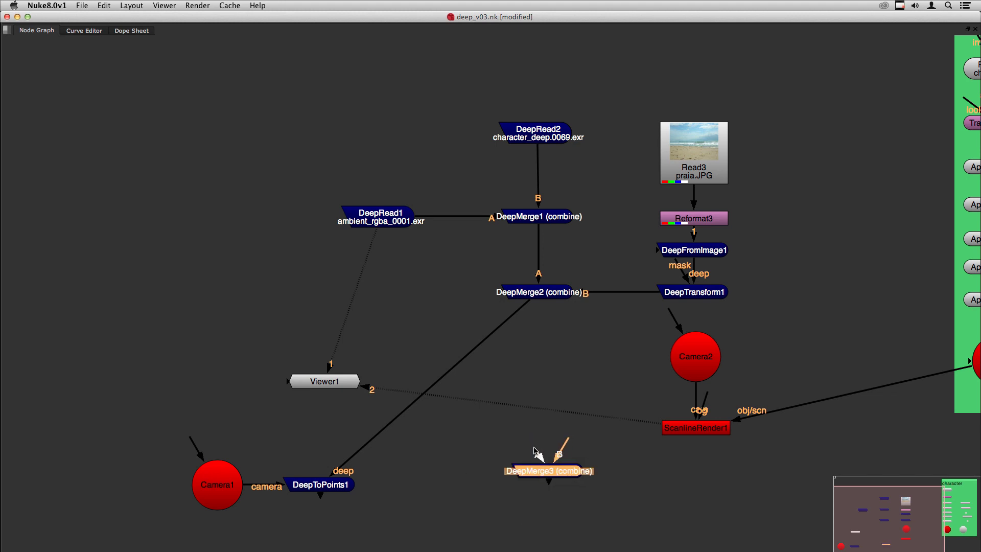
{"action": "left_click_drag", "start_coordinate": [538, 459], "coordinate": [538, 293]}
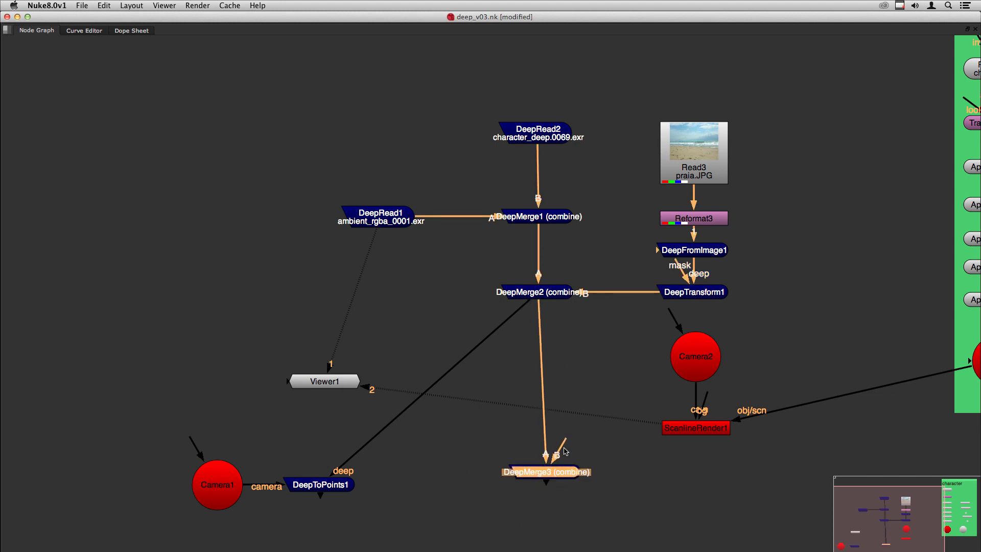
{"action": "left_click_drag", "start_coordinate": [562, 449], "coordinate": [700, 428]}
{"action": "left_click_drag", "start_coordinate": [594, 474], "coordinate": [586, 476]}
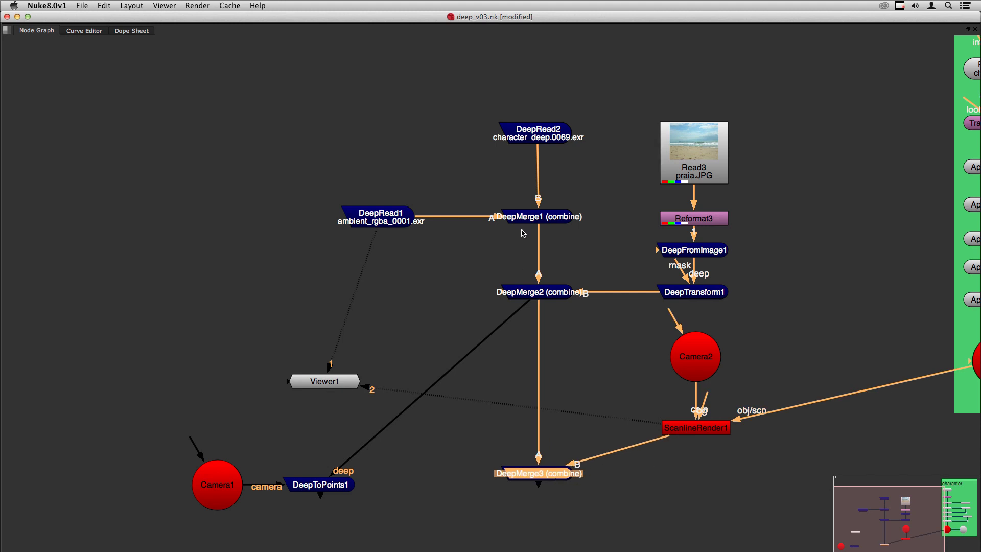
Display DeepMerge3's output in the viewer and inspect how the rendered character sits among the pyramids.
{"action": "left_click", "coordinate": [513, 536]}
{"action": "key", "text": "space"}
{"action": "middle_click_drag", "start_coordinate": [730, 461], "coordinate": [946, 417]}
{"action": "left_click", "coordinate": [762, 431]}
{"action": "key", "text": "2"}
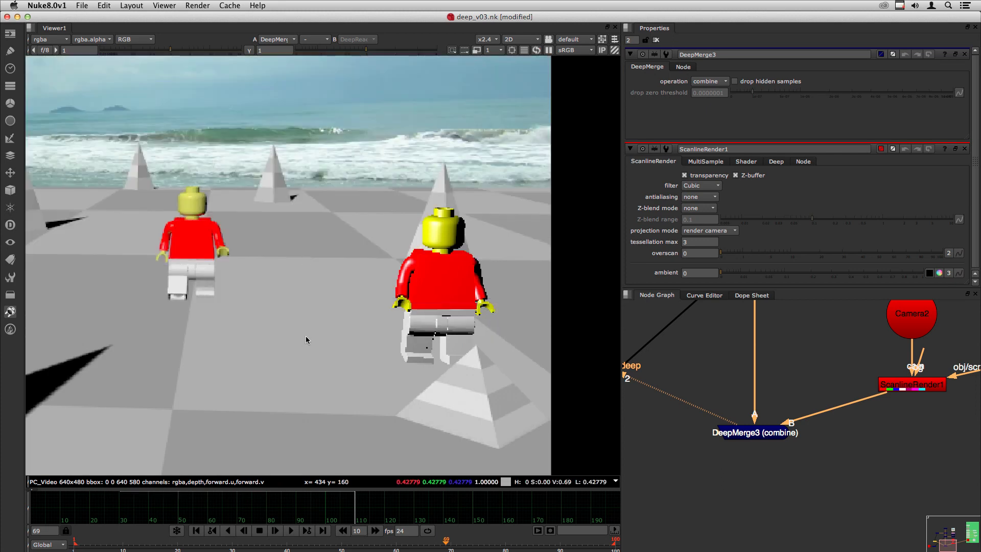
{"action": "scroll", "coordinate": [294, 325], "scroll_direction": "down", "scroll_amount": 4}
{"action": "middle_click_drag", "start_coordinate": [274, 312], "coordinate": [340, 313]}
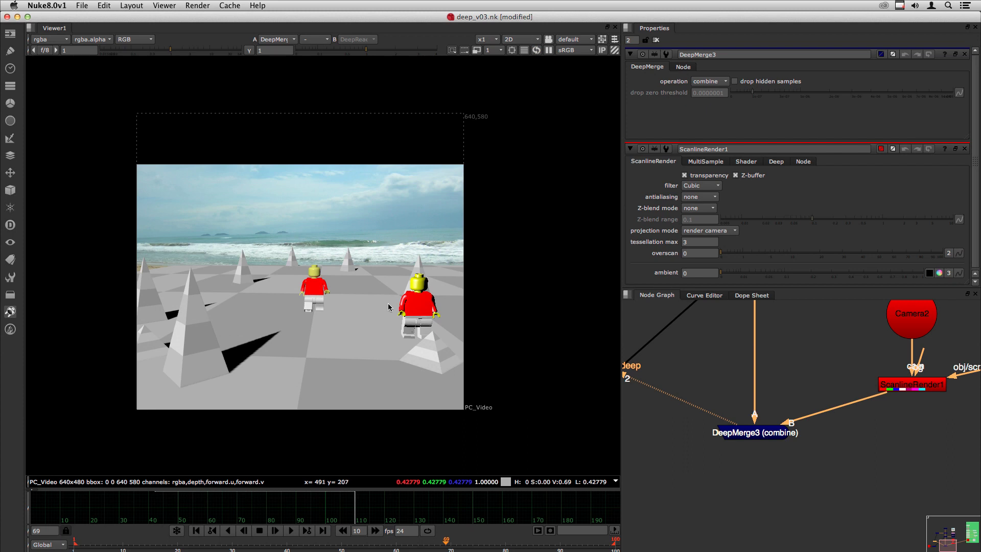
{"action": "scroll", "coordinate": [427, 332], "scroll_direction": "up", "scroll_amount": 6}
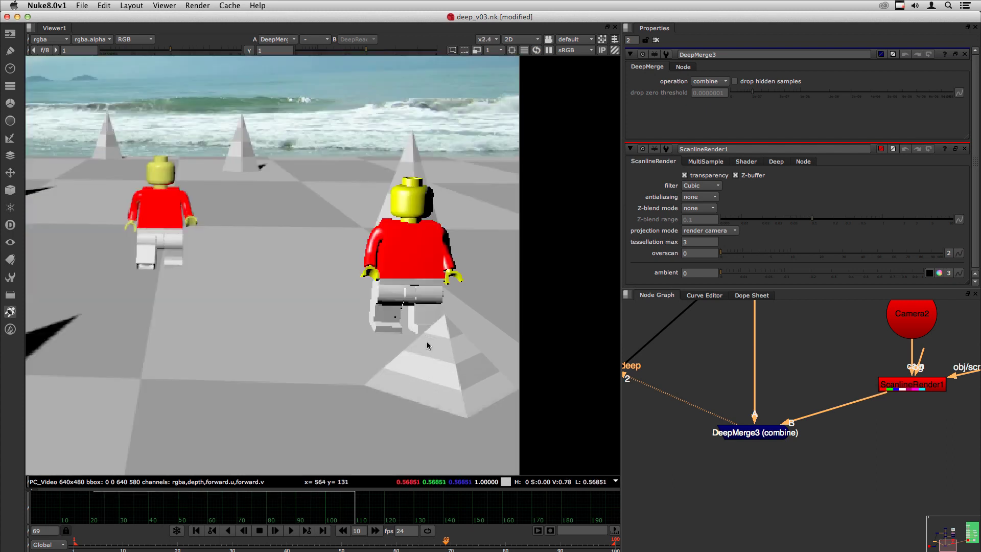
{"action": "scroll", "coordinate": [415, 298], "scroll_direction": "down", "scroll_amount": 5}
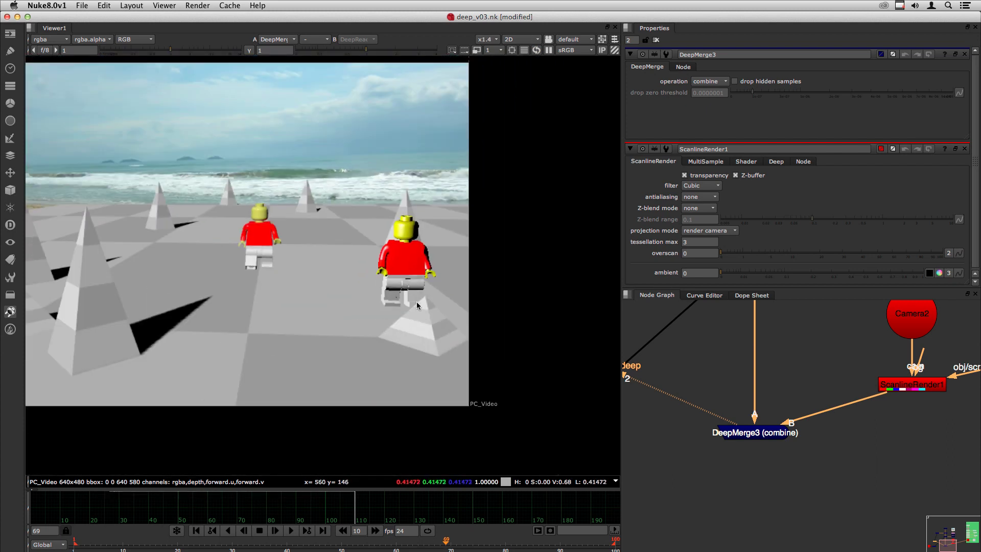
Using TransformGeo1, move the character along X to about -8.46, behind the large pyramid.
{"action": "scroll", "coordinate": [838, 391], "scroll_direction": "down", "scroll_amount": 8}
{"action": "scroll", "coordinate": [838, 391], "scroll_direction": "up", "scroll_amount": 5}
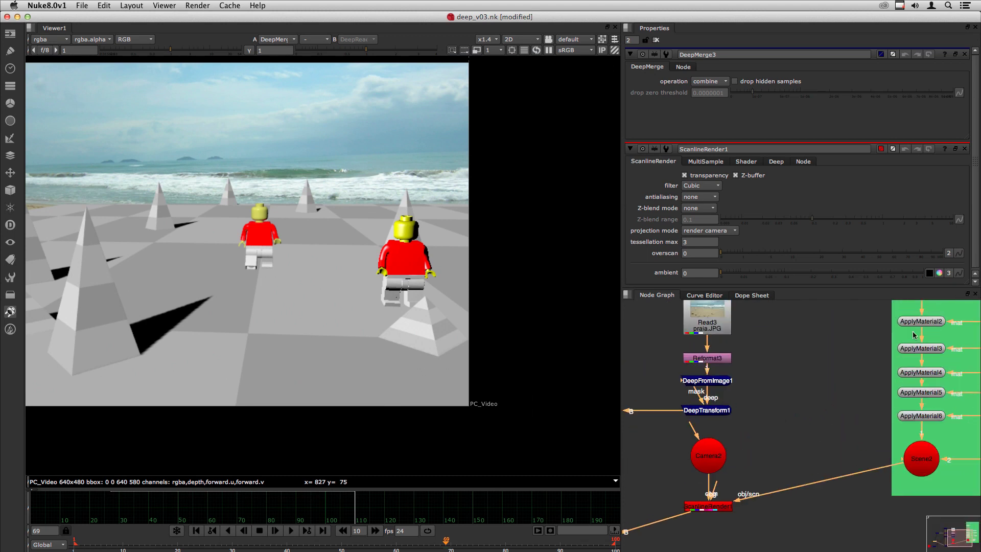
{"action": "middle_click_drag", "start_coordinate": [879, 342], "coordinate": [869, 376]}
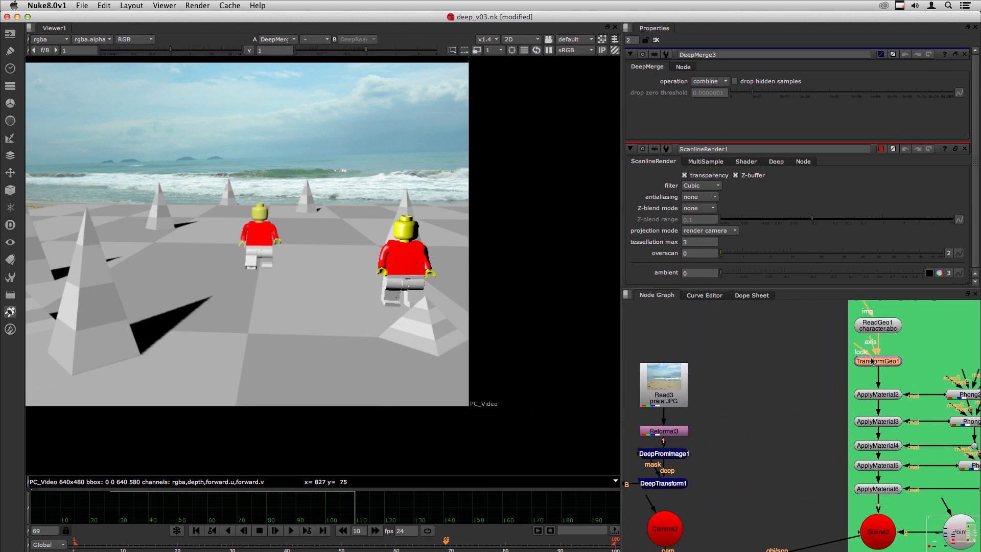
{"action": "double_click", "coordinate": [878, 363]}
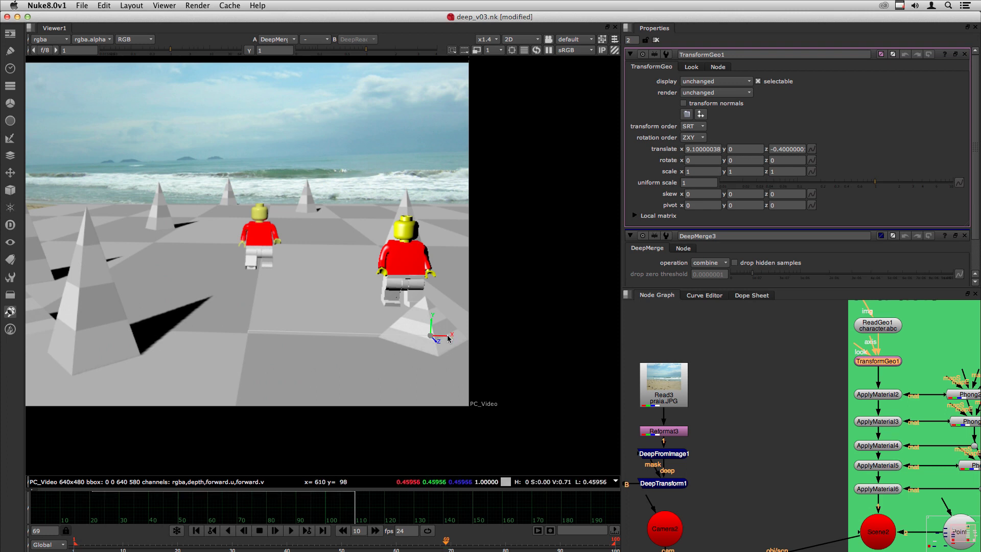
{"action": "left_click_drag", "start_coordinate": [445, 336], "coordinate": [92, 334]}
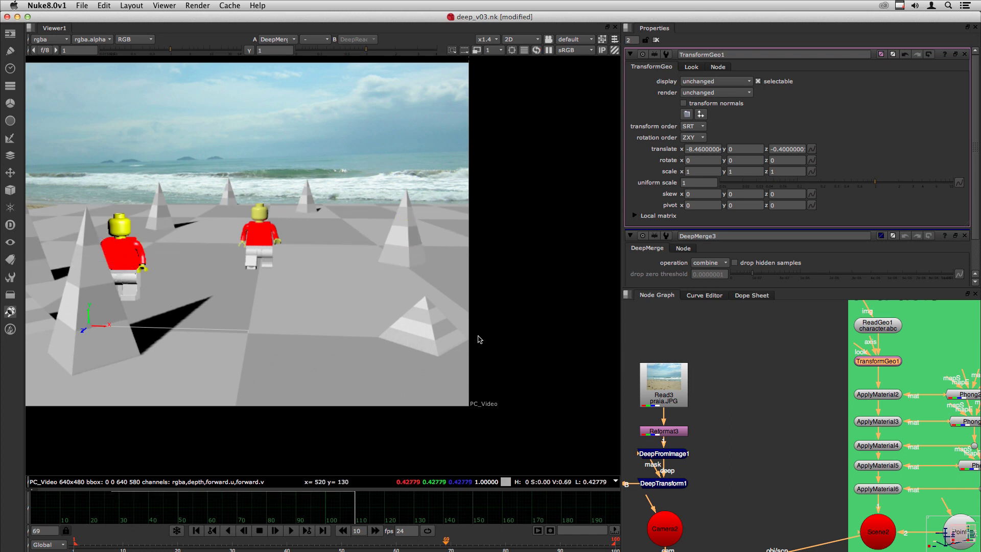
Display ScanlineRender1's output in the viewer to see the relocated character on its own.
{"action": "middle_click_drag", "start_coordinate": [752, 419], "coordinate": [801, 399]}
{"action": "scroll", "coordinate": [806, 426], "scroll_direction": "down", "scroll_amount": 8}
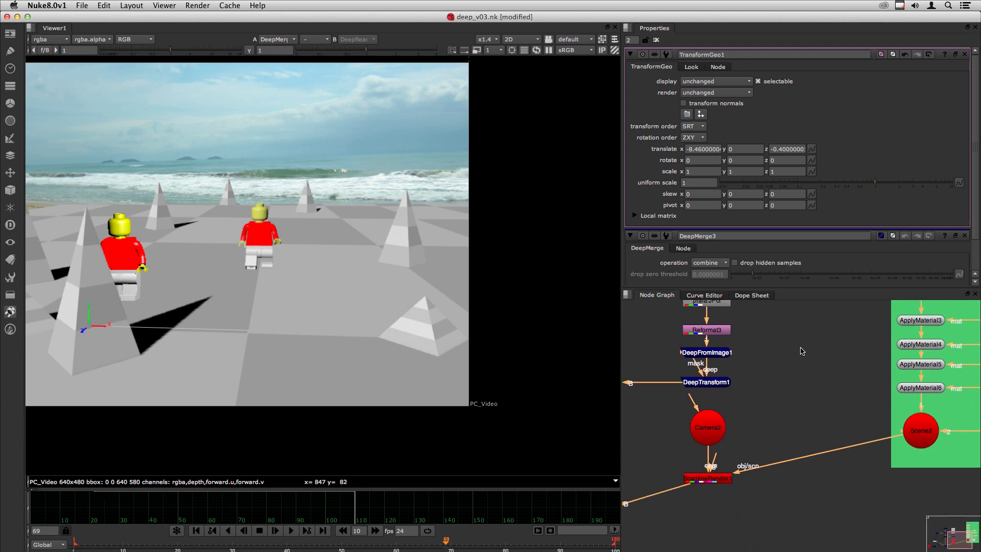
{"action": "left_click", "coordinate": [705, 475]}
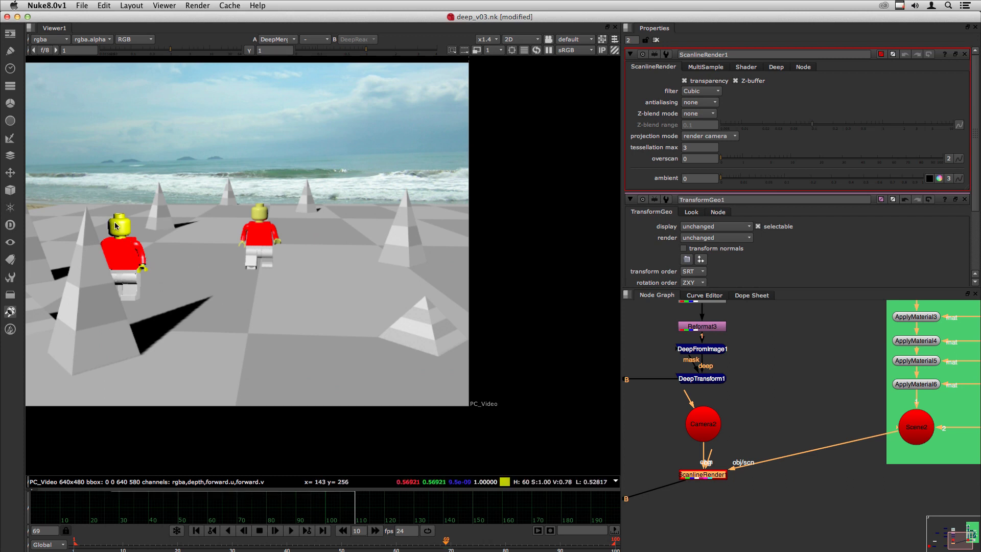
{"action": "left_click", "coordinate": [703, 474]}
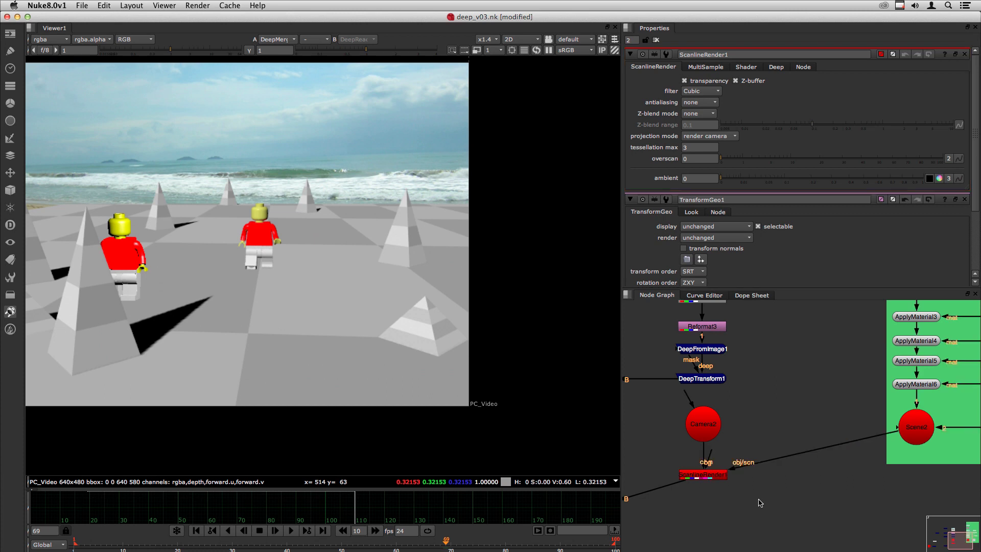
{"action": "key", "text": "2"}
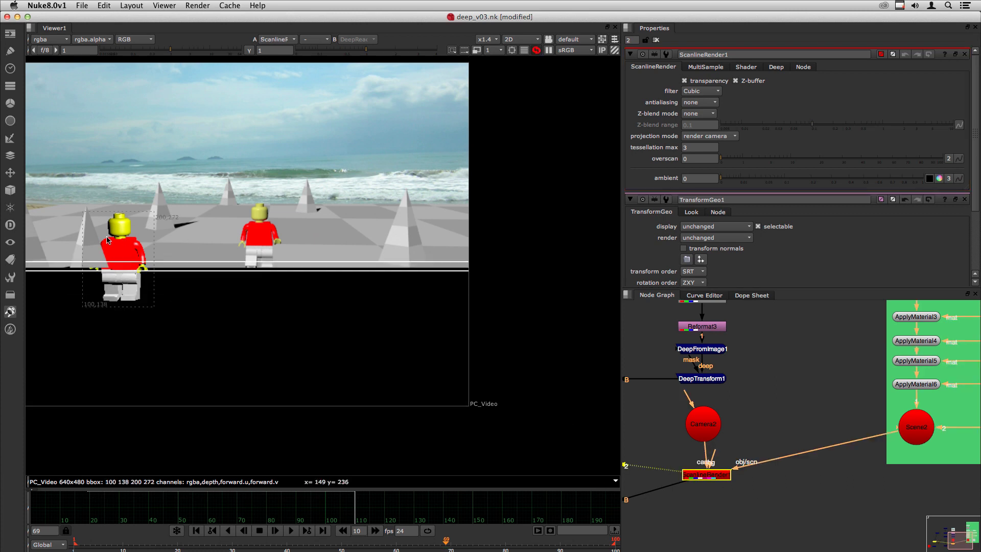
Add a DeepSample node below ScanlineRender1 and connect its input to the render node.
{"action": "left_click", "coordinate": [775, 504]}
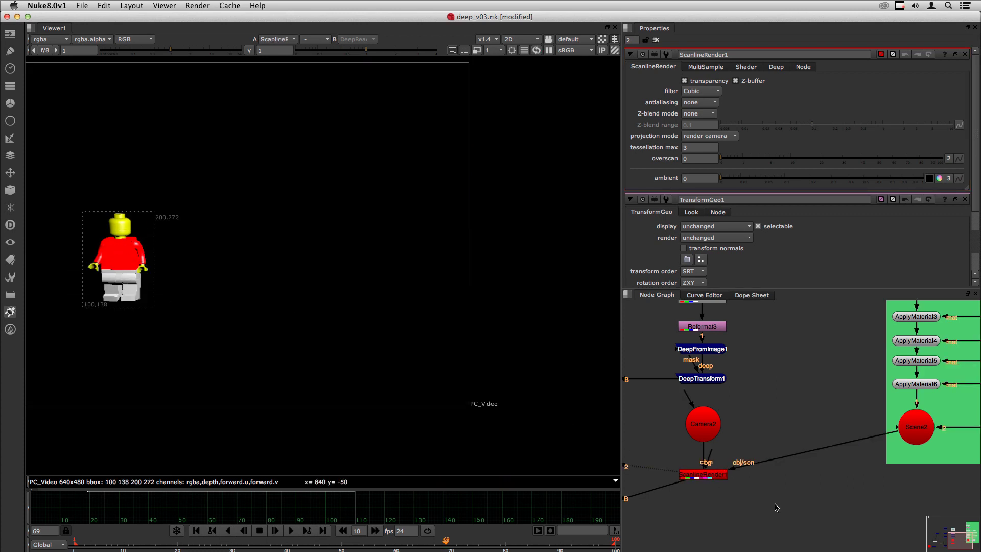
{"action": "key", "text": "Tab"}
{"action": "type", "text": "deept"}
{"action": "key", "text": "BackSpace"}
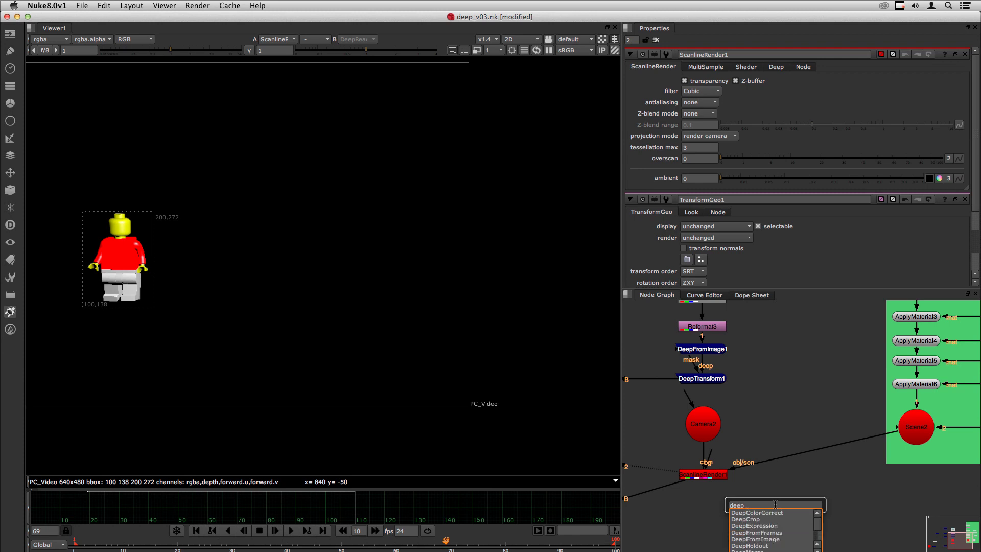
{"action": "type", "text": "sa"}
{"action": "key", "text": "Return"}
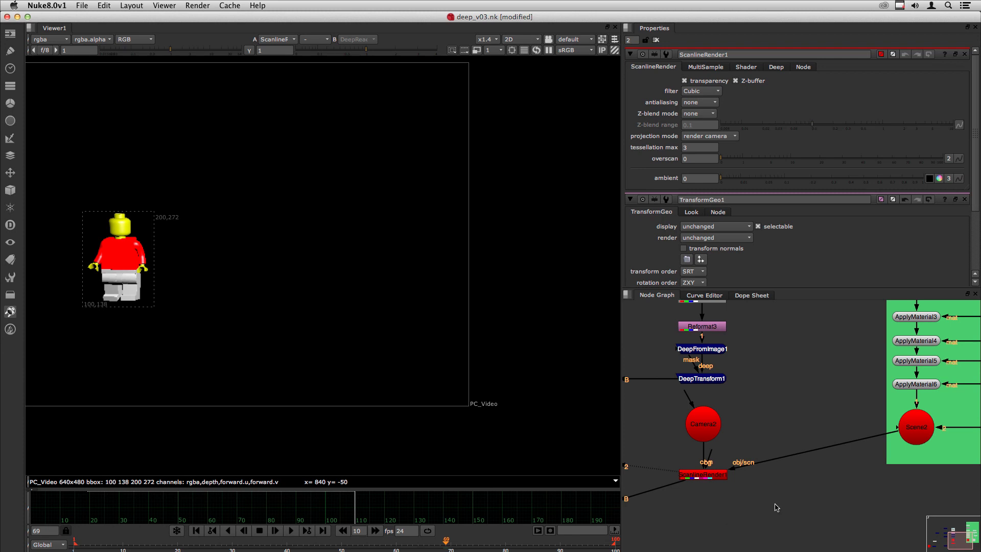
{"action": "left_click_drag", "start_coordinate": [766, 498], "coordinate": [704, 474]}
{"action": "scroll", "coordinate": [124, 274], "scroll_direction": "down", "scroll_amount": 2}
{"action": "middle_click_drag", "start_coordinate": [143, 287], "coordinate": [240, 295]}
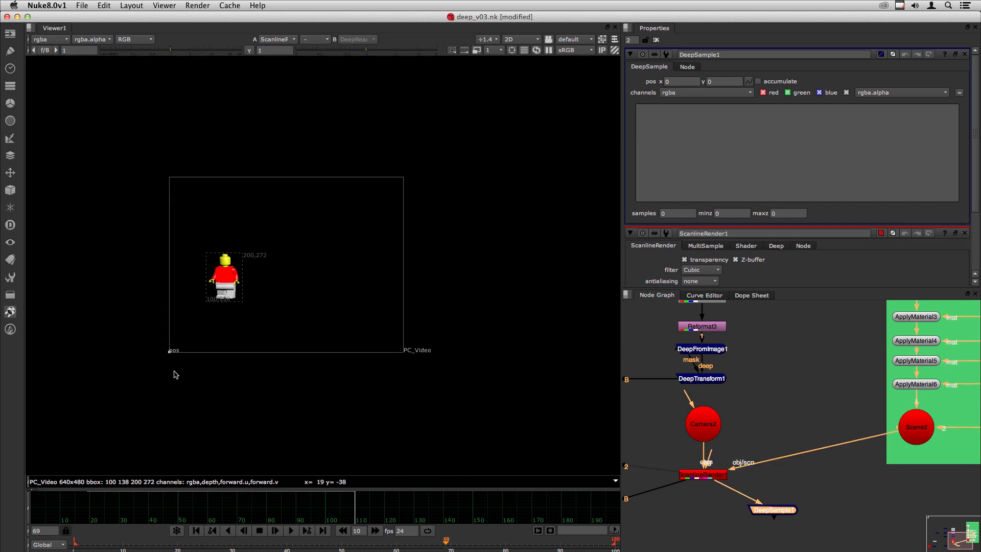
Sample the character at about 148, 189 with DeepSample1, and set ScanlineRender1's samples to 10 to inspect the deep samples.
{"action": "left_click_drag", "start_coordinate": [170, 355], "coordinate": [223, 282]}
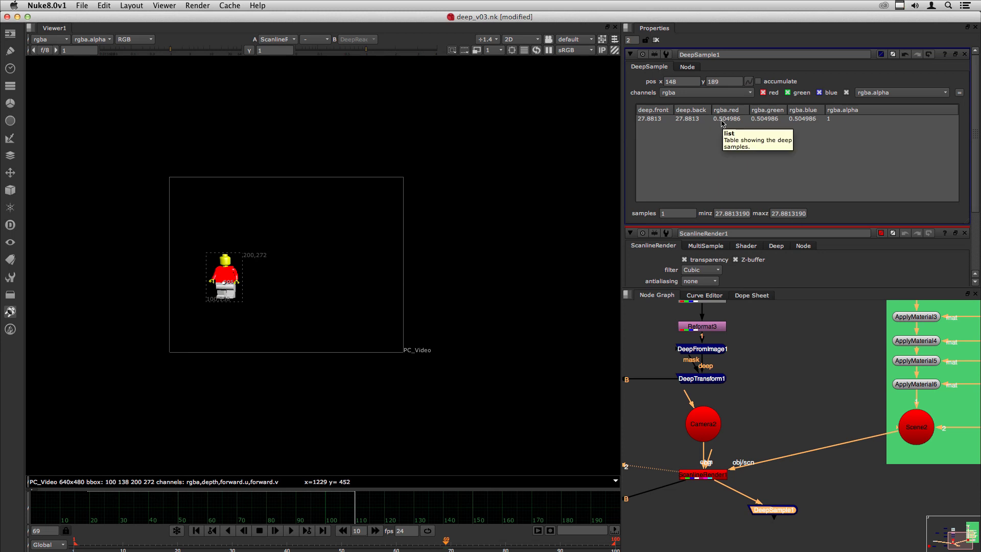
{"action": "left_click", "coordinate": [705, 477]}
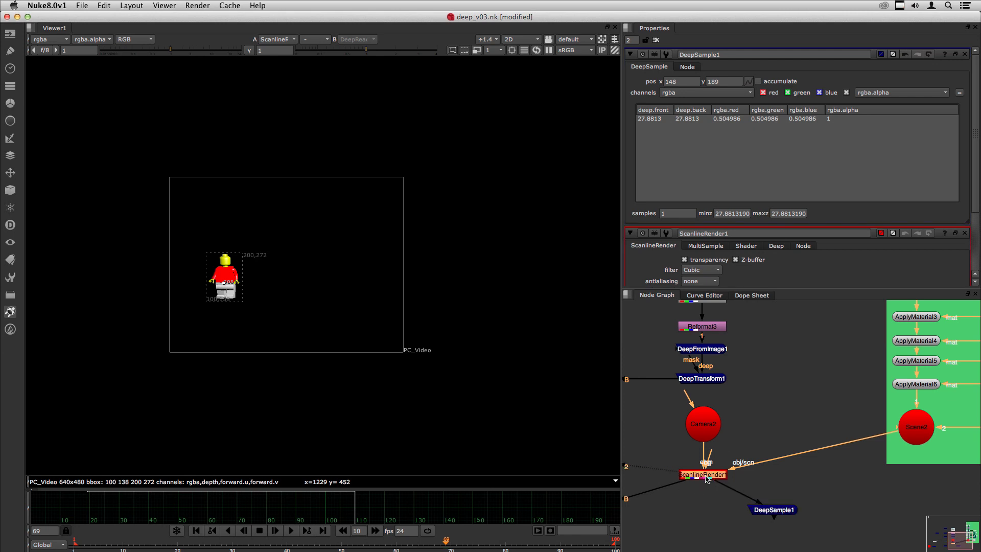
{"action": "double_click", "coordinate": [705, 476]}
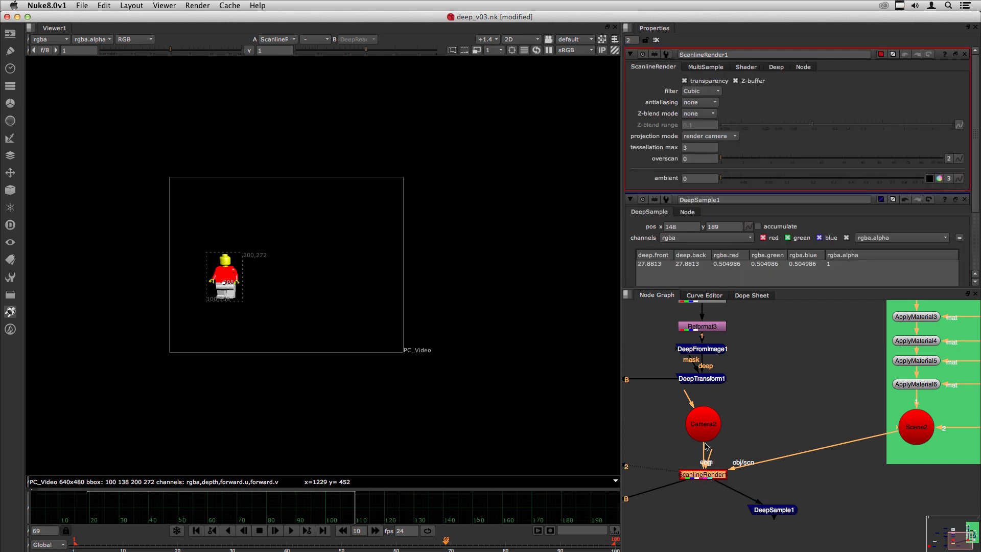
{"action": "left_click", "coordinate": [696, 68]}
{"action": "left_click", "coordinate": [700, 81]}
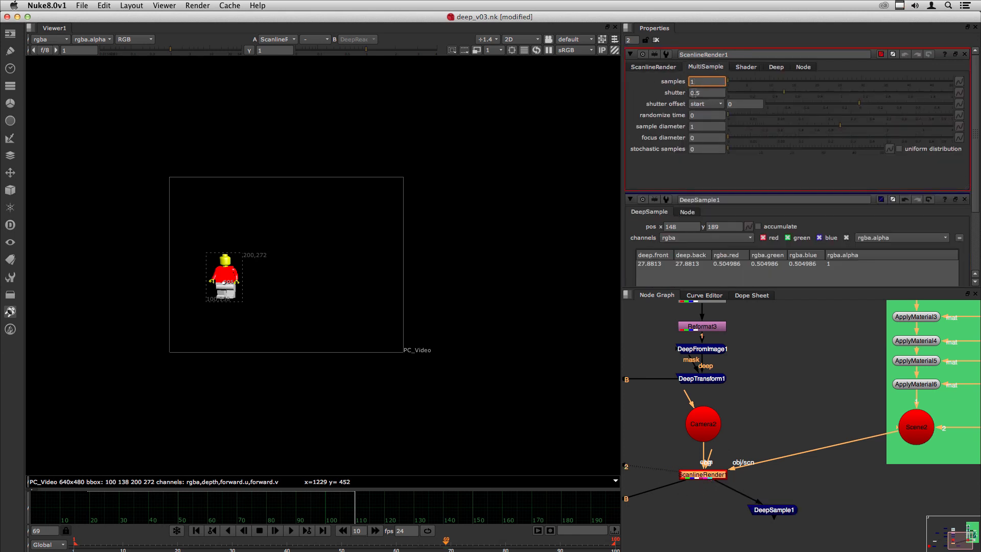
{"action": "type", "text": "0"}
{"action": "key", "text": "Return"}
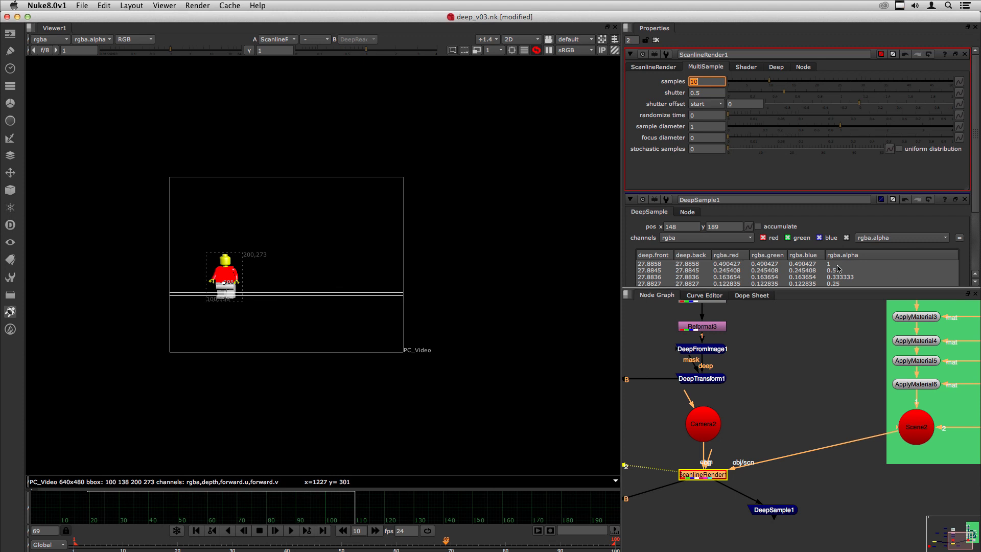
{"action": "double_click", "coordinate": [768, 511]}
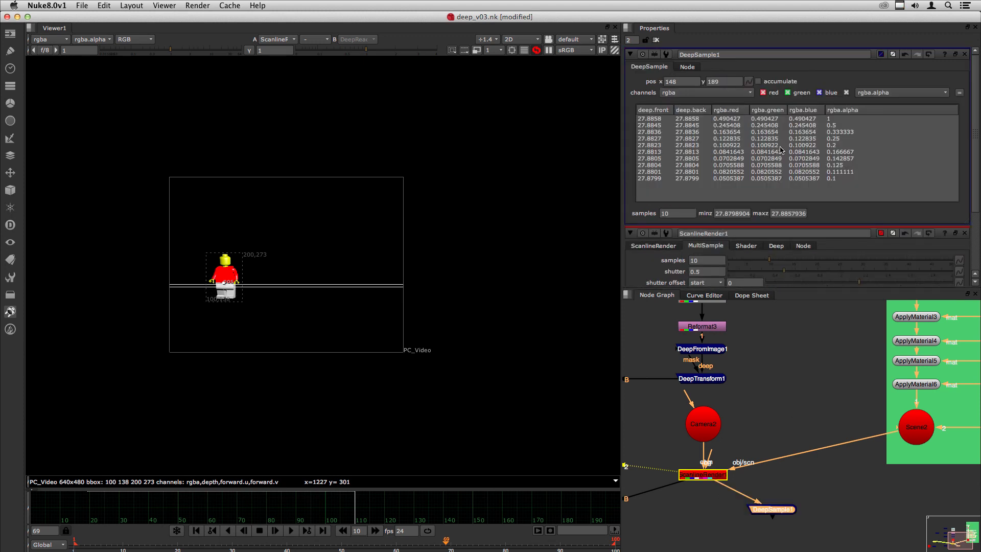
Display DeepMerge3's output in the viewer and close all open node properties.
{"action": "left_click", "coordinate": [640, 426]}
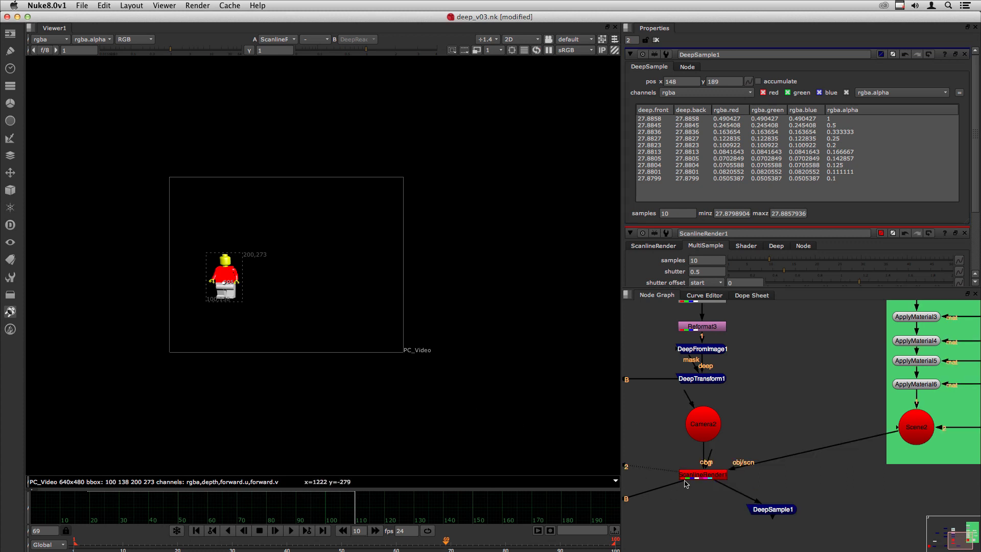
{"action": "middle_click_drag", "start_coordinate": [693, 474], "coordinate": [908, 409]}
{"action": "left_click", "coordinate": [807, 444]}
{"action": "key", "text": "2"}
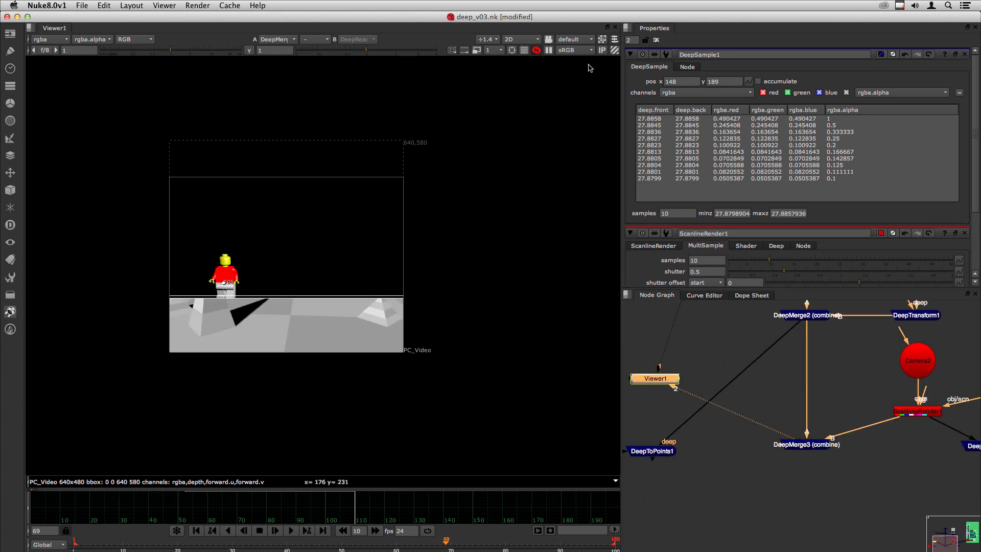
{"action": "left_click", "coordinate": [656, 40]}
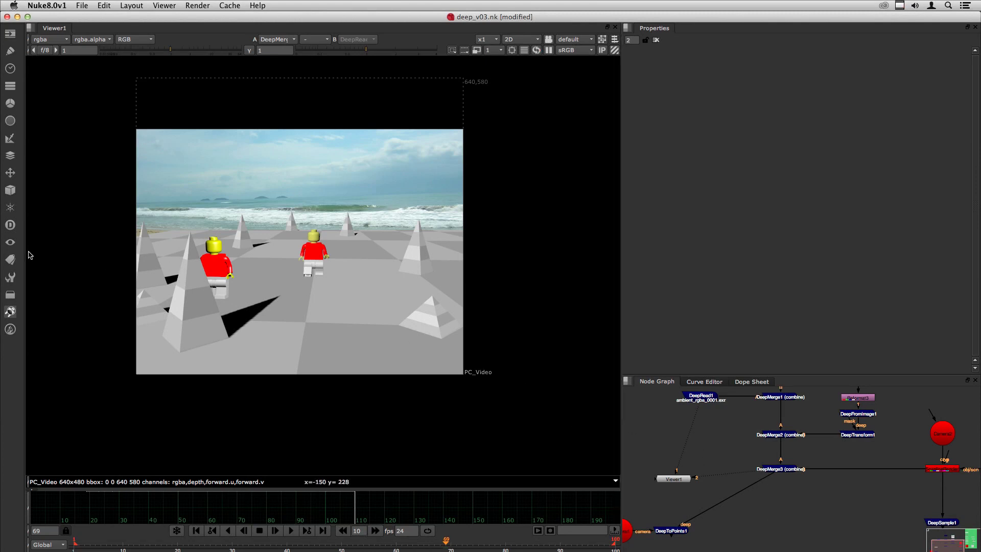
Add a DeepColorCorrect node below DeepMerge3 and show its main color controls in a floating properties window.
{"action": "left_click", "coordinate": [11, 225]}
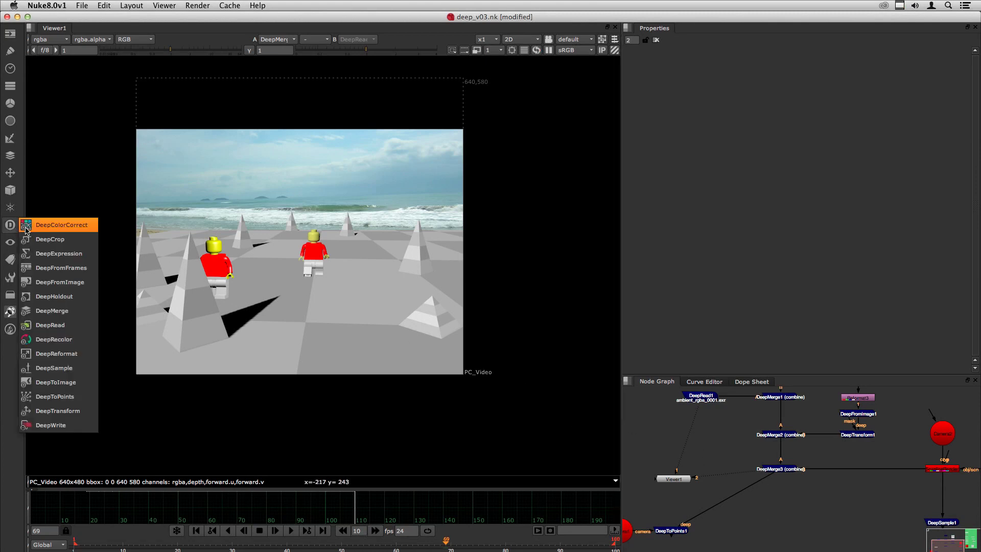
{"action": "left_click", "coordinate": [57, 225]}
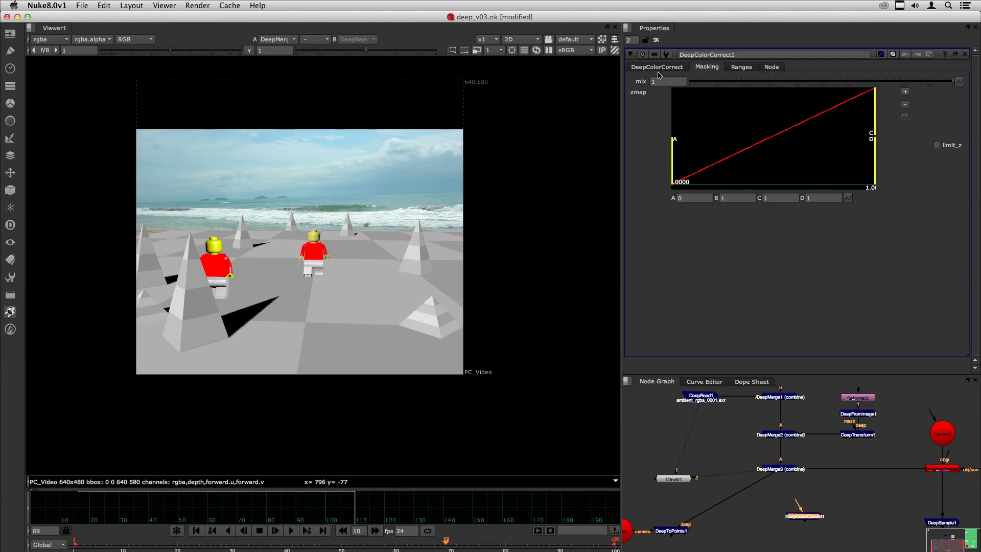
{"action": "left_click", "coordinate": [658, 67]}
{"action": "double_click", "coordinate": [804, 517], "text": "ctrl"}
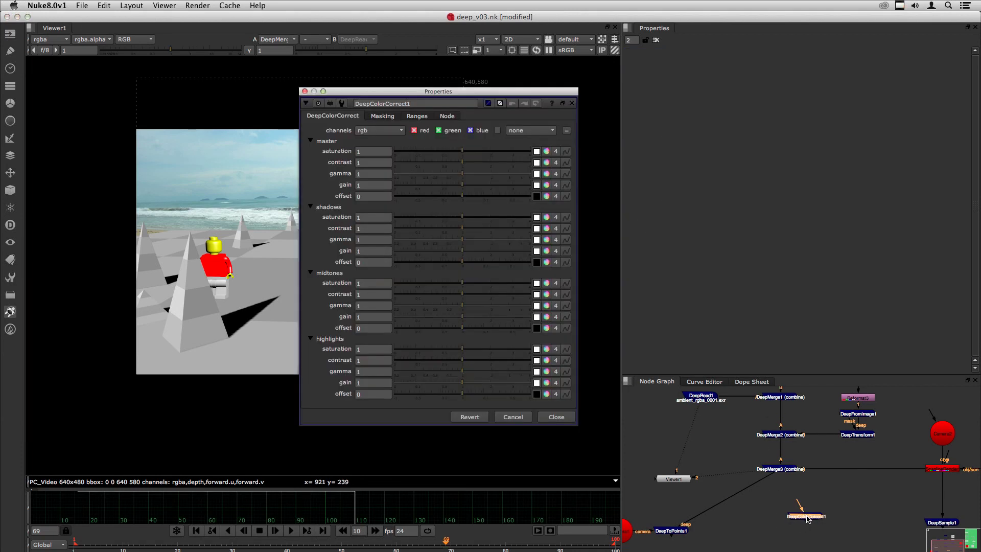
Add a regular ColorCorrect node and open its properties in a floating window beside the DeepColorCorrect1 settings.
{"action": "left_click", "coordinate": [863, 521]}
{"action": "key", "text": "Tab"}
{"action": "type", "text": "colorc"}
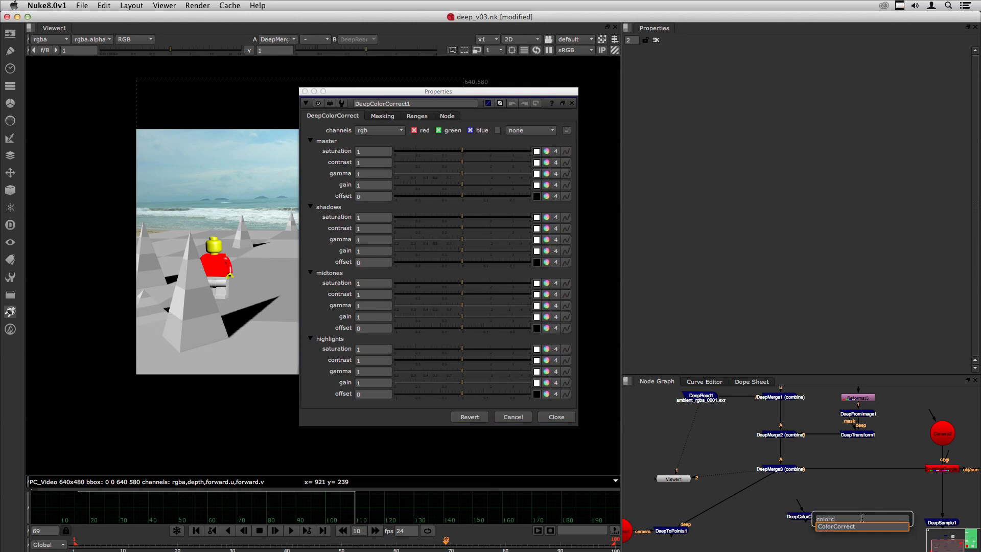
{"action": "key", "text": "Return"}
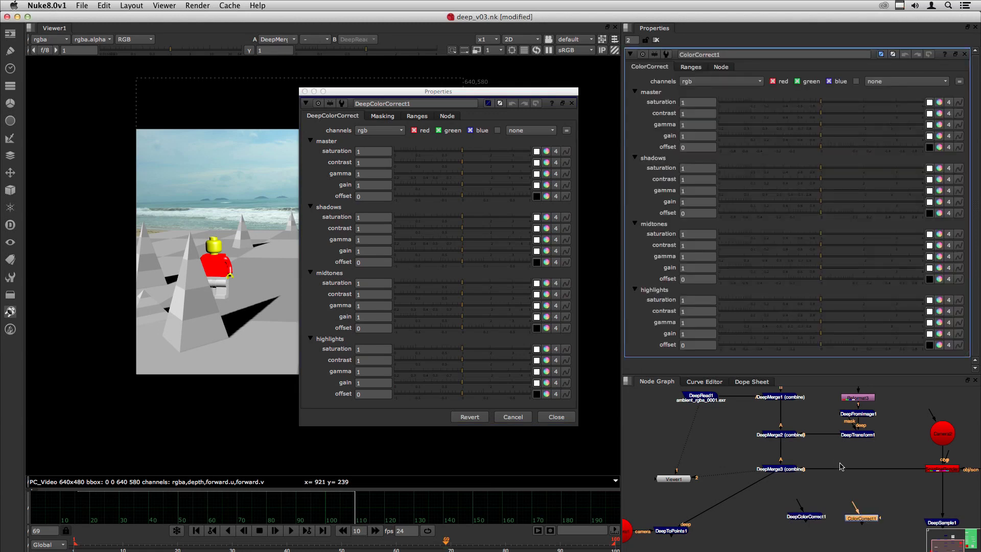
{"action": "double_click", "coordinate": [864, 521], "text": "super"}
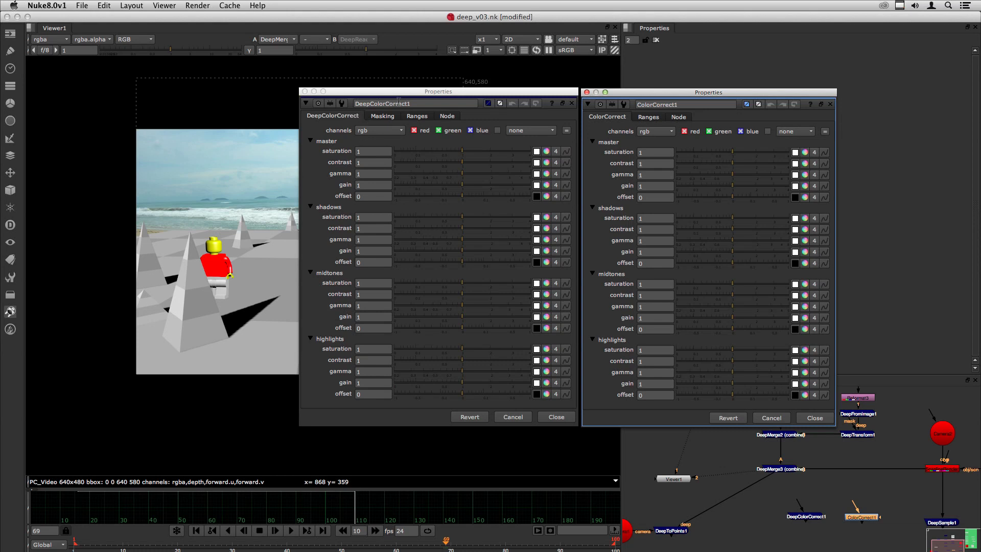
Examine DeepColorCorrect1's masking controls against the ColorCorrect settings and close both floating windows.
{"action": "left_click", "coordinate": [381, 117]}
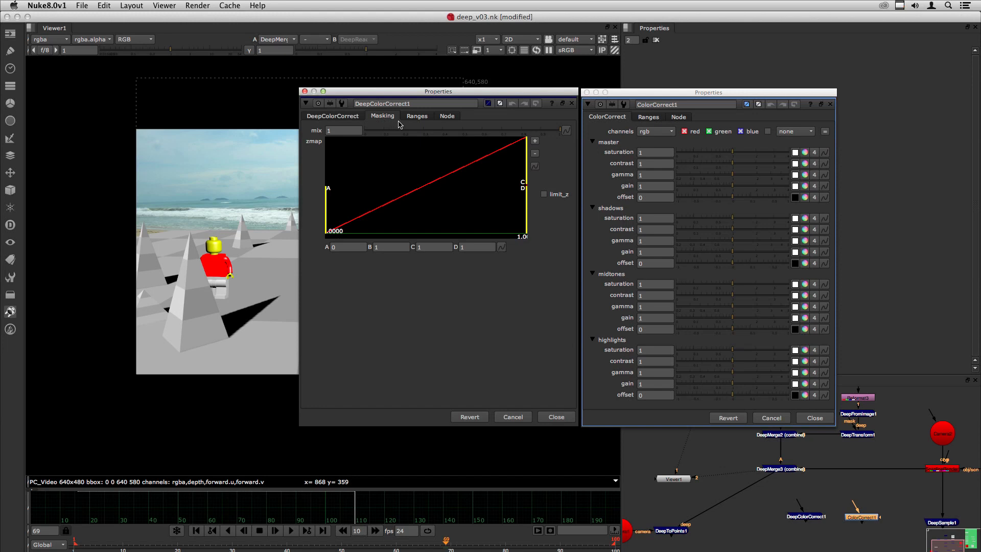
{"action": "left_click", "coordinate": [814, 417]}
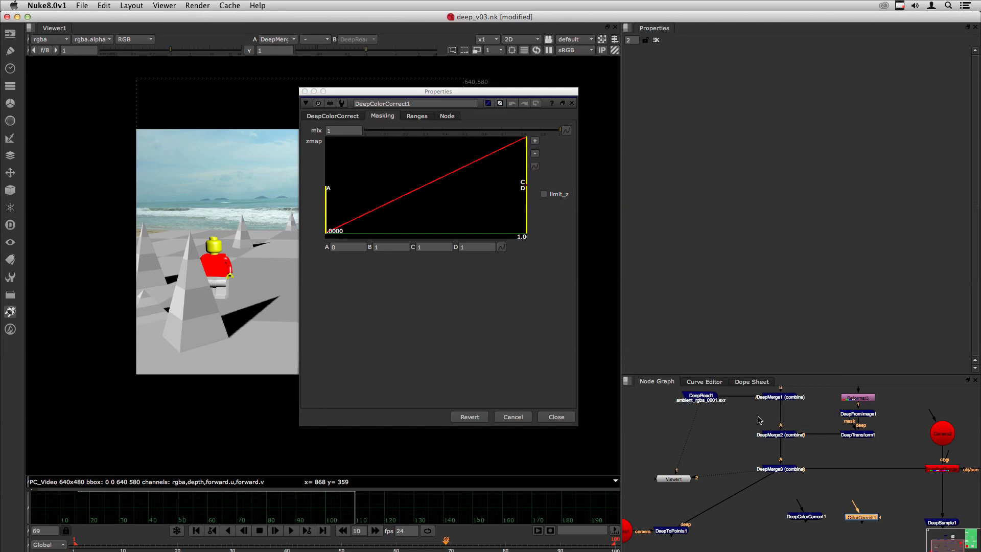
{"action": "left_click", "coordinate": [565, 417]}
Connect DeepColorCorrect1 to the output of DeepMerge3 and display it in the viewer.
{"action": "double_click", "coordinate": [800, 516]}
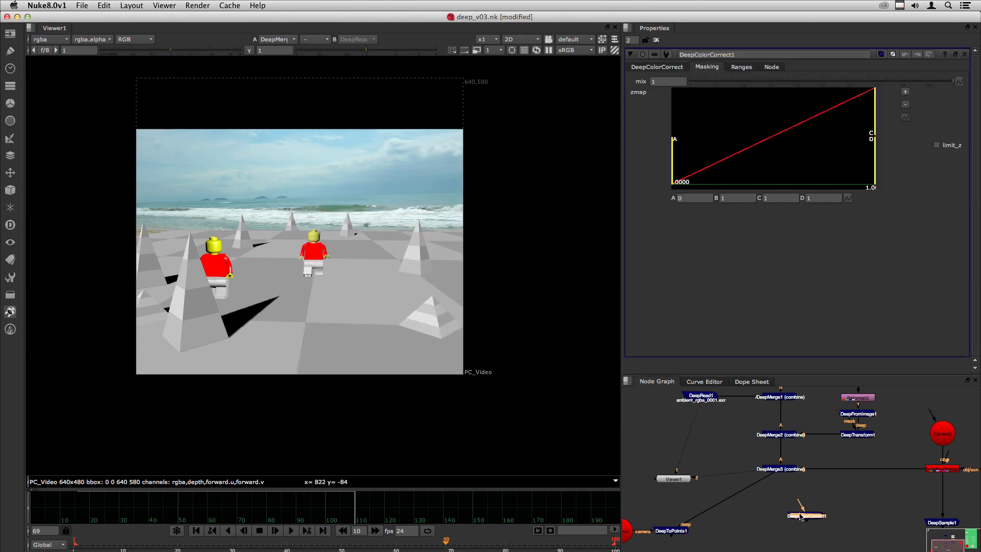
{"action": "left_click_drag", "start_coordinate": [797, 503], "coordinate": [776, 517]}
{"action": "key", "text": "2"}
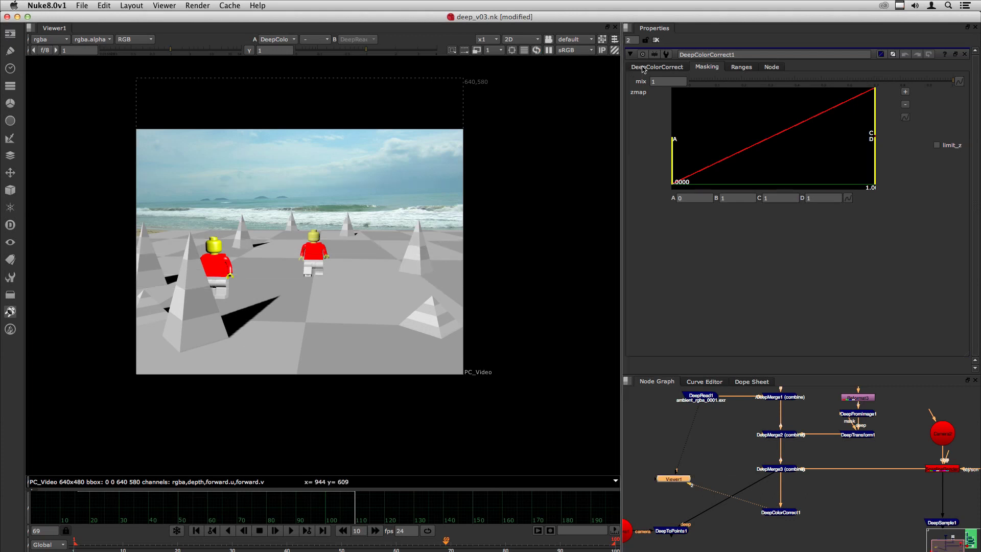
Lower DeepColorCorrect1's master gain to 0.11 to darken the whole composite.
{"action": "left_click", "coordinate": [654, 67]}
{"action": "left_click", "coordinate": [743, 135]}
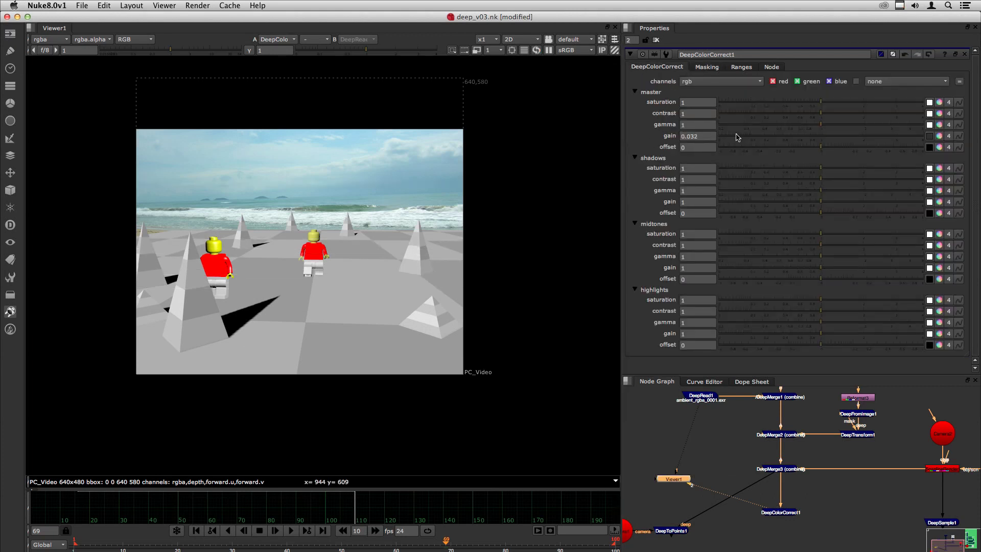
{"action": "left_click", "coordinate": [752, 136]}
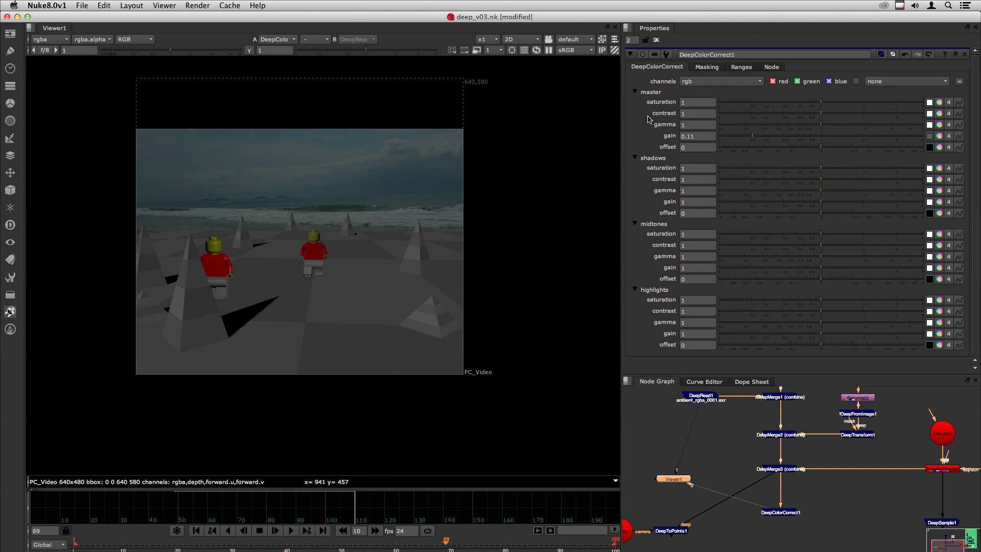
Examine DeepColorCorrect1's zmap masking controls and compare DeepMerge1's output with the color-corrected composite in the viewer.
{"action": "left_click", "coordinate": [702, 70]}
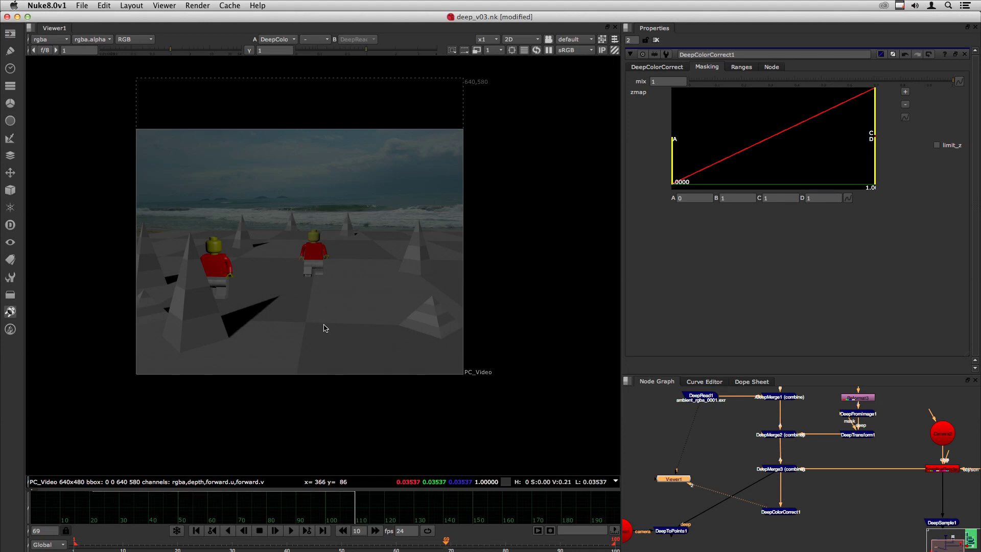
{"action": "left_click", "coordinate": [778, 398]}
{"action": "key", "text": "1"}
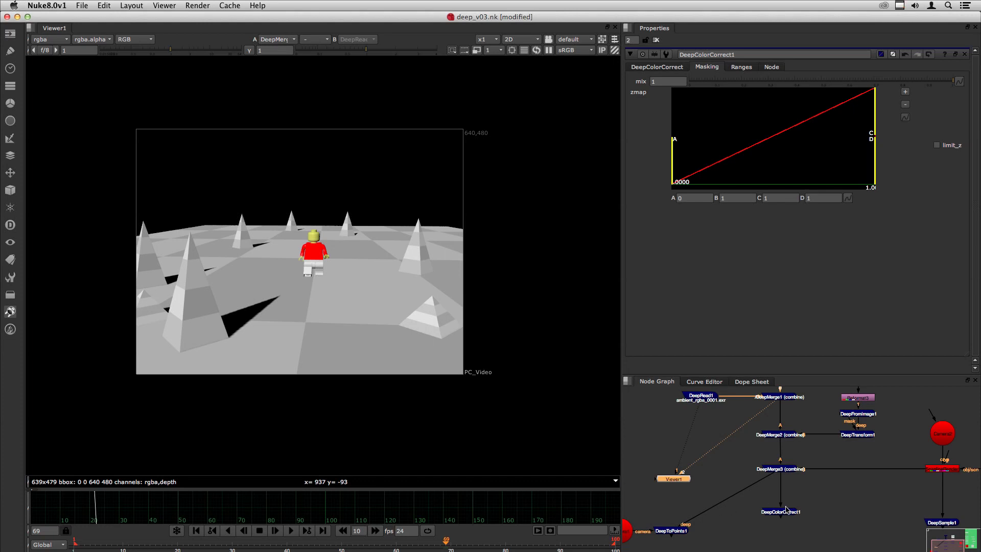
{"action": "key", "text": "2"}
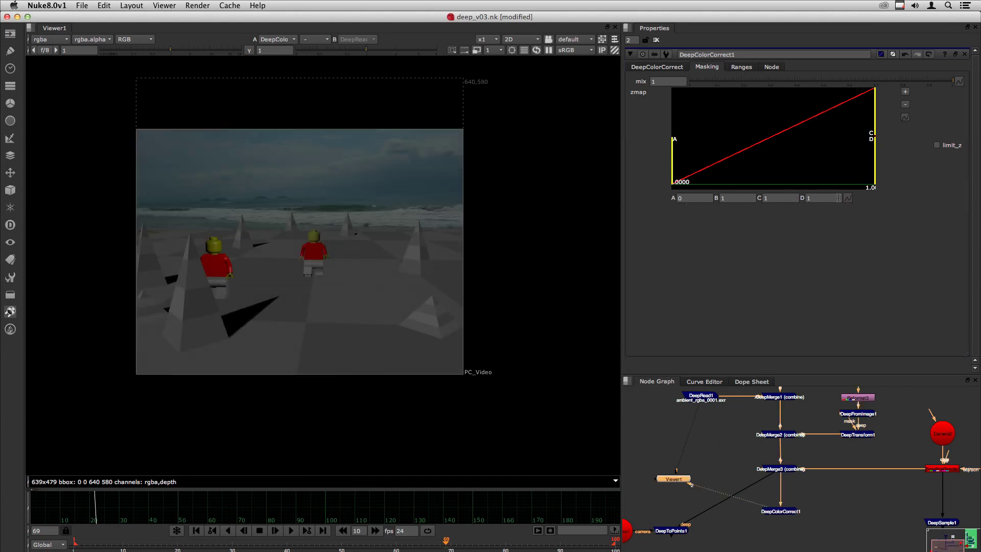
{"action": "left_click", "coordinate": [684, 198]}
{"action": "left_click", "coordinate": [827, 198]}
{"action": "left_click", "coordinate": [838, 221]}
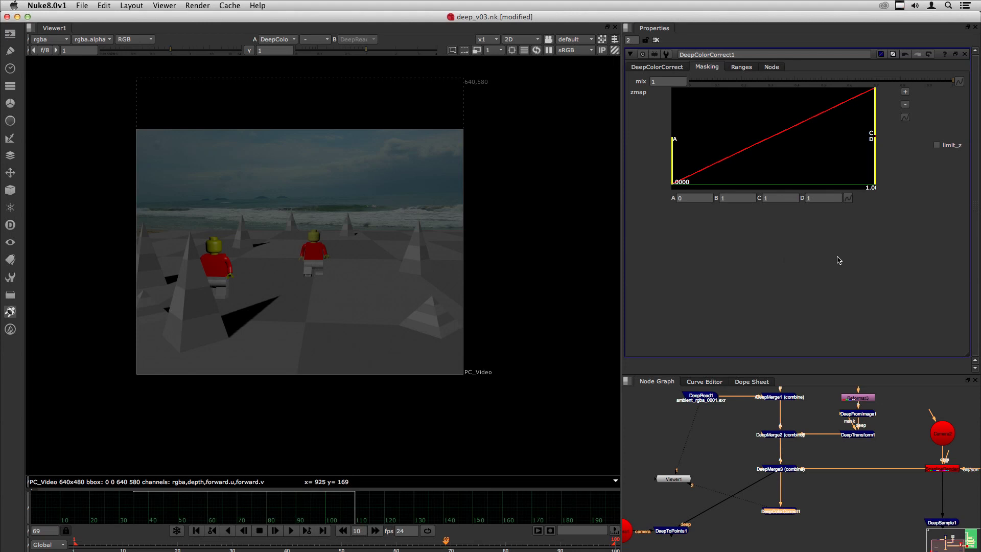
Enable limit_z on DeepColorCorrect1 and extend the zmap graph's depth range to 64.
{"action": "left_click", "coordinate": [936, 146]}
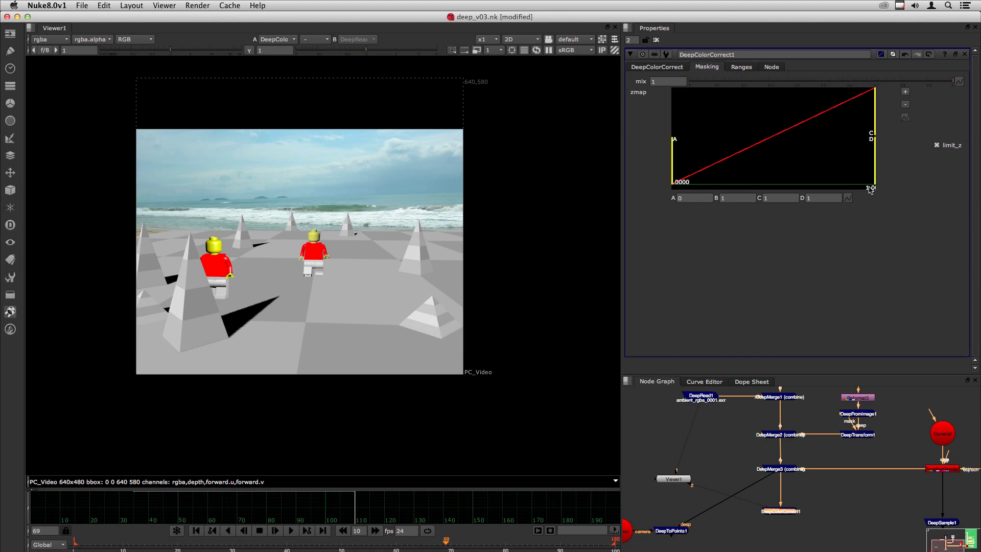
{"action": "left_click", "coordinate": [905, 106]}
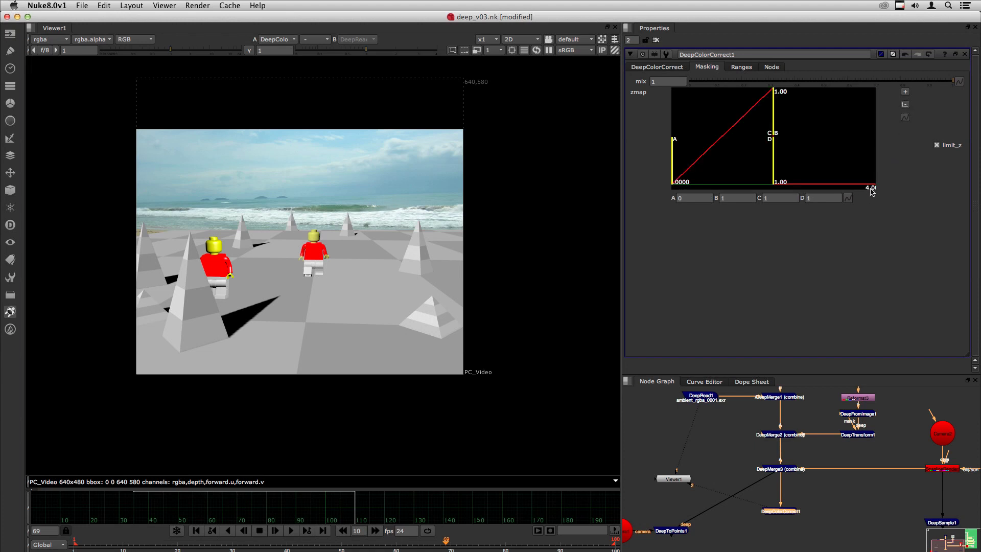
{"action": "left_click", "coordinate": [905, 105]}
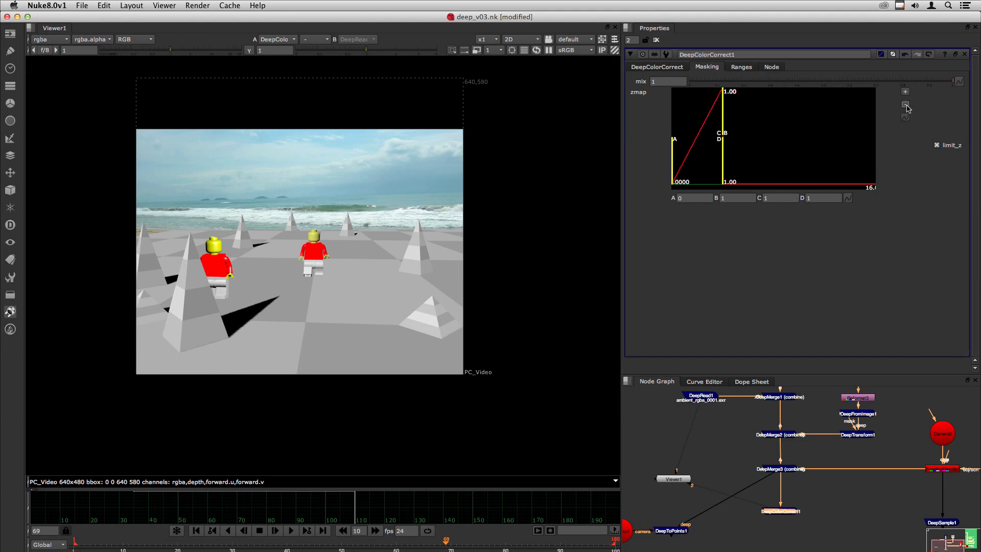
{"action": "left_click", "coordinate": [905, 106]}
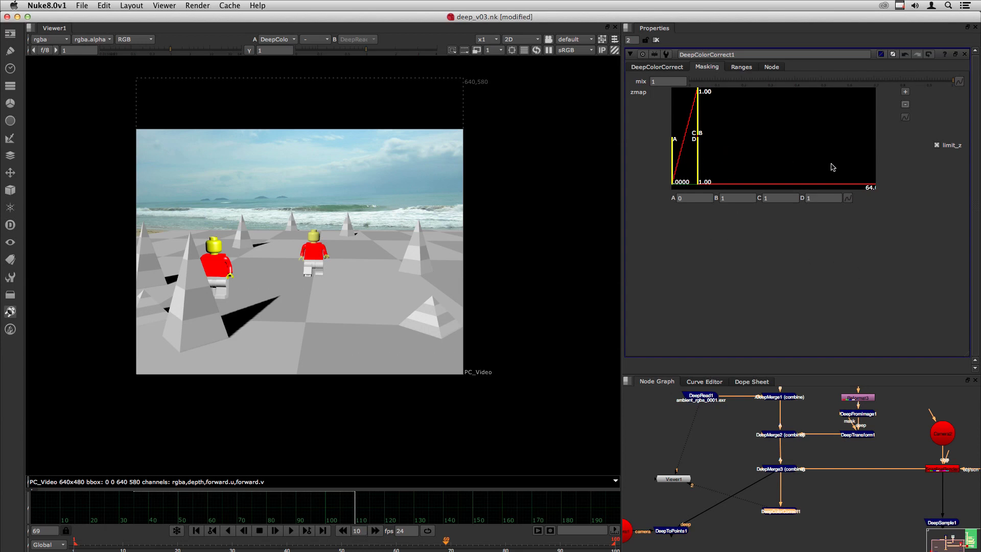
Set the outer limits of DeepColorCorrect1's zmap to A 30 and D 60.
{"action": "left_click", "coordinate": [693, 196]}
{"action": "type", "text": "30"}
{"action": "key", "text": "Return"}
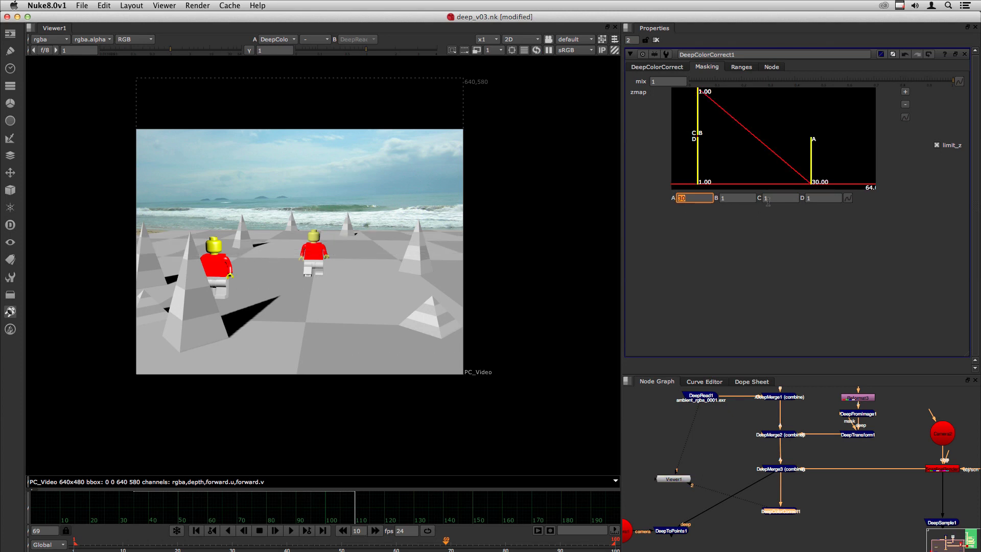
{"action": "left_click", "coordinate": [821, 197]}
{"action": "type", "text": "60"}
{"action": "key", "text": "Return"}
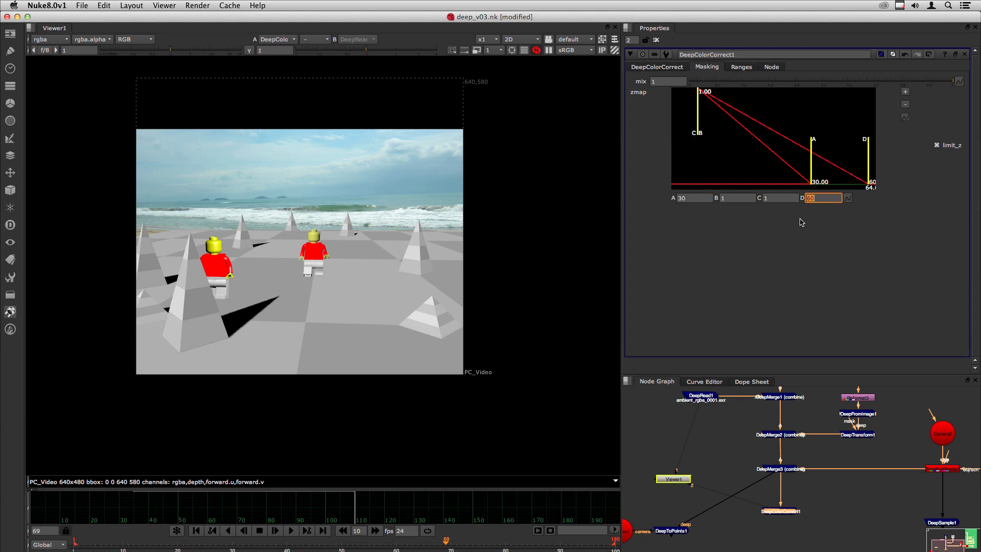
Set the inner points of DeepColorCorrect1's zmap to B 40 and C 50.
{"action": "left_click", "coordinate": [698, 237]}
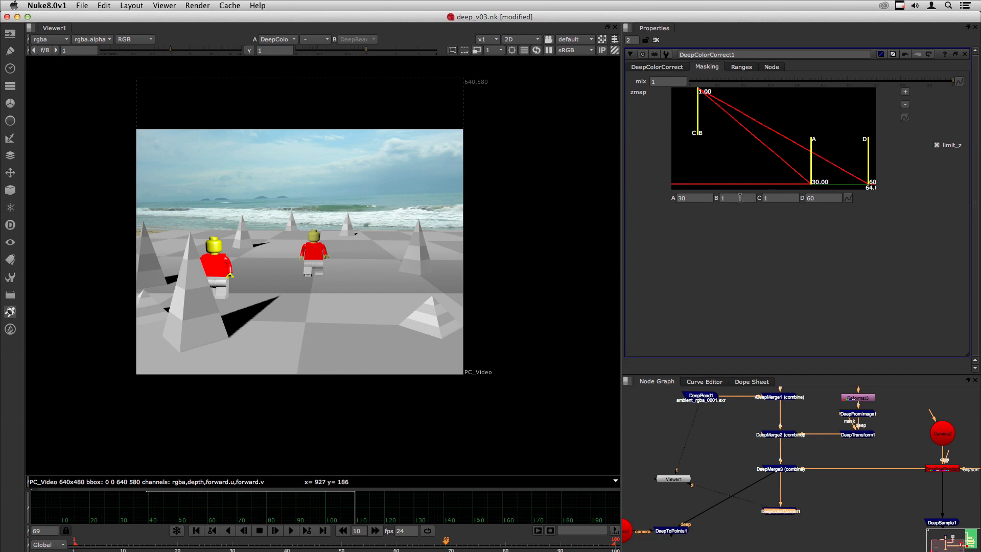
{"action": "left_click_drag", "start_coordinate": [739, 198], "coordinate": [760, 204]}
{"action": "left_click_drag", "start_coordinate": [698, 200], "coordinate": [657, 196]}
{"action": "left_click_drag", "start_coordinate": [736, 198], "coordinate": [713, 211]}
{"action": "type", "text": "40"}
{"action": "key", "text": "Return"}
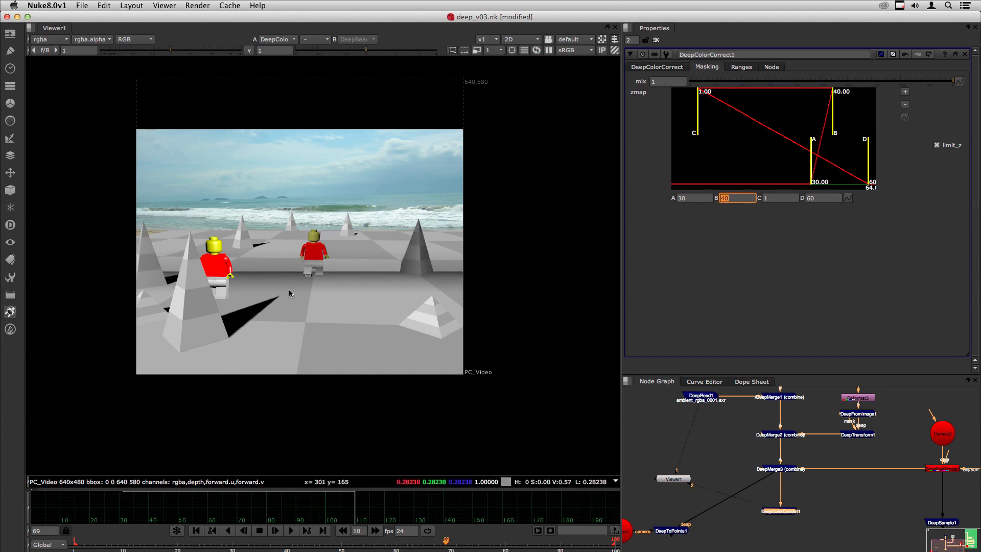
{"action": "left_click", "coordinate": [815, 198]}
{"action": "left_click", "coordinate": [776, 198]}
{"action": "type", "text": "50"}
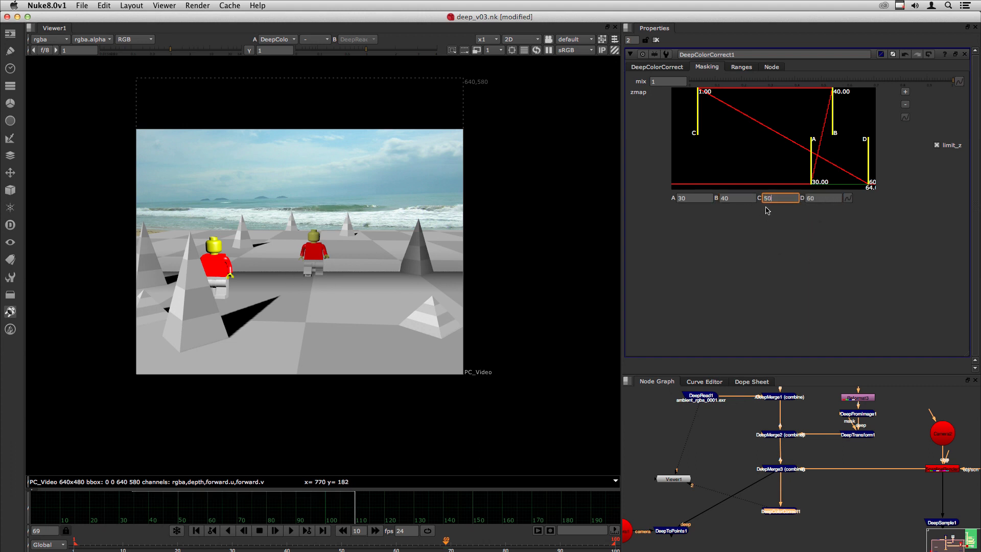
{"action": "key", "text": "Return"}
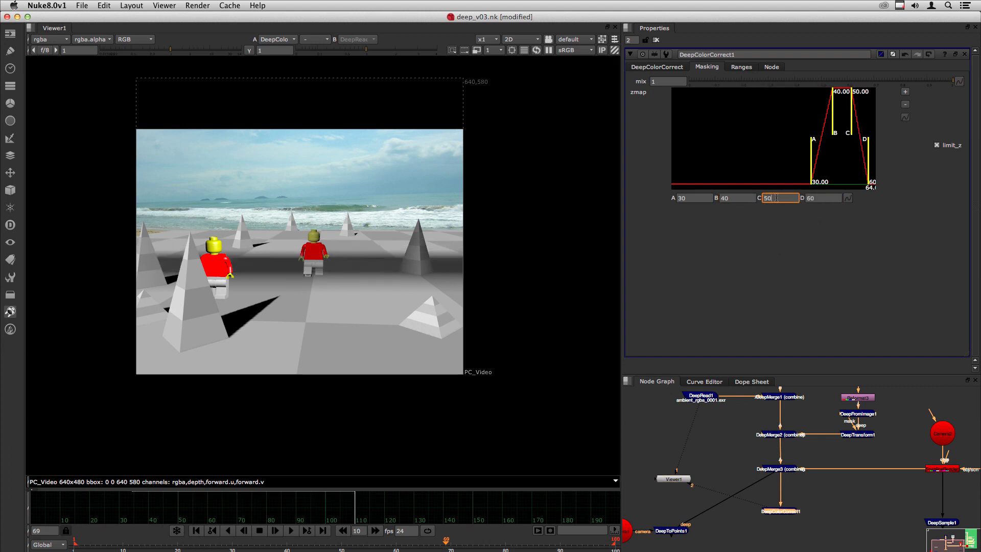
Set point B of DeepColorCorrect1's zmap to 30 to match point A and remove the near falloff.
{"action": "left_click", "coordinate": [822, 198]}
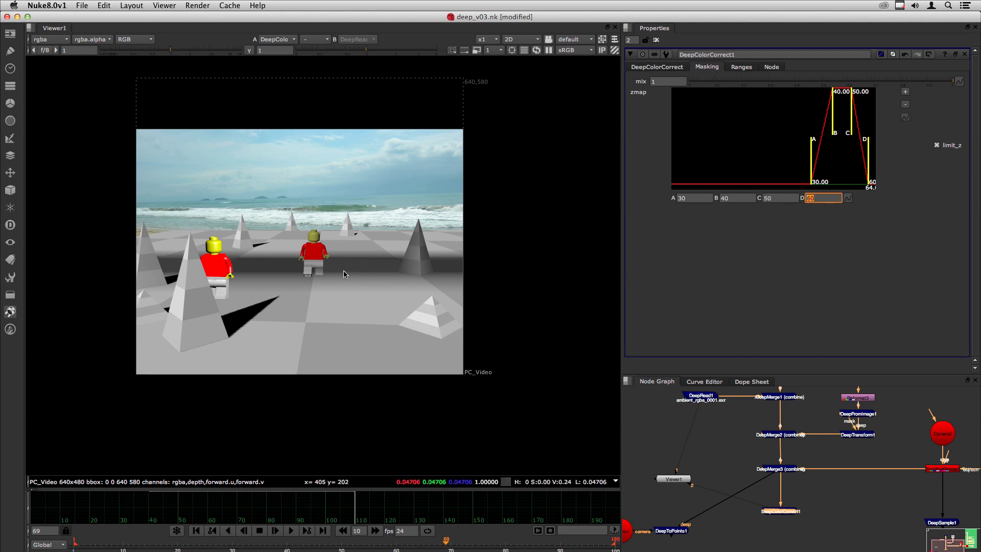
{"action": "left_click", "coordinate": [752, 198]}
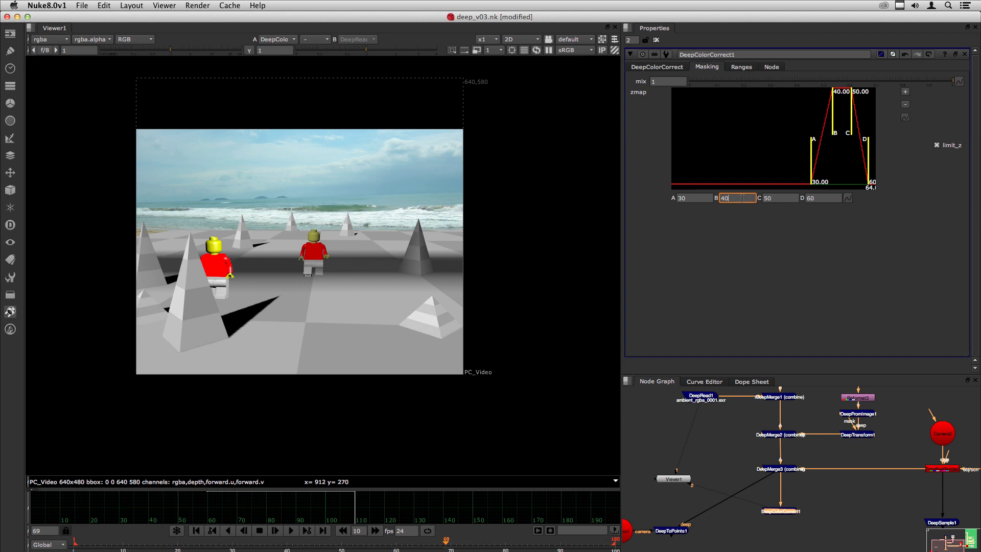
{"action": "left_click", "coordinate": [779, 200]}
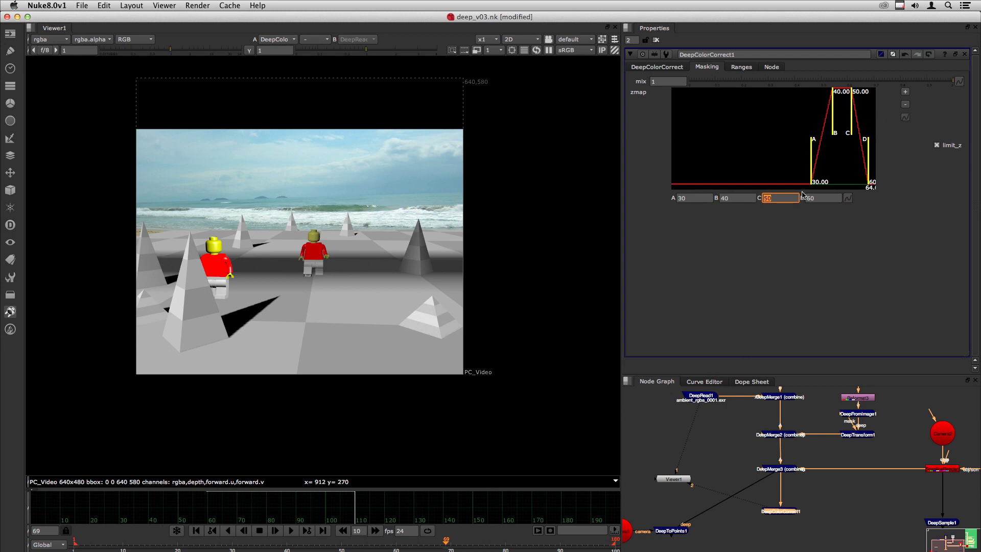
{"action": "left_click", "coordinate": [772, 264]}
{"action": "left_click_drag", "start_coordinate": [693, 200], "coordinate": [658, 201]}
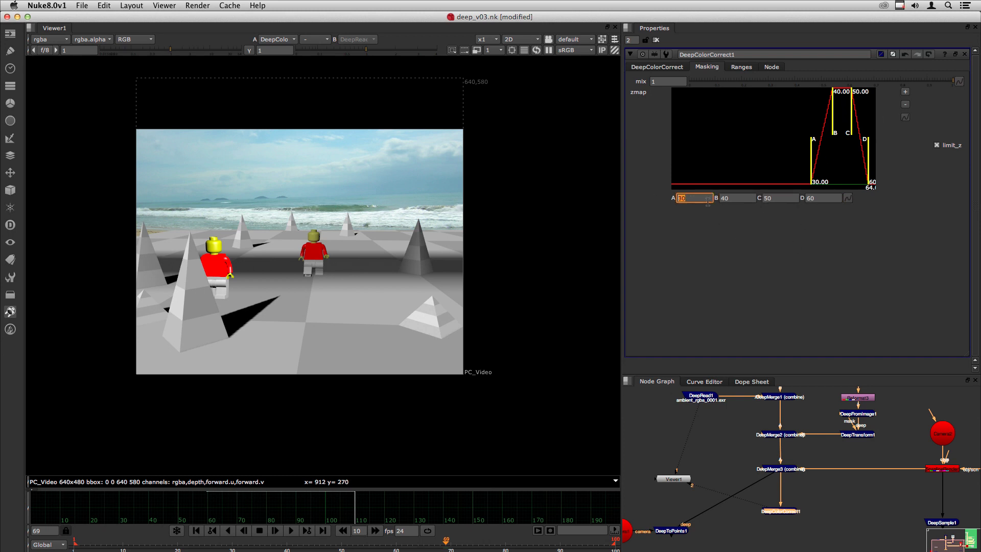
{"action": "left_click_drag", "start_coordinate": [732, 197], "coordinate": [717, 200]}
{"action": "type", "text": "30"}
{"action": "key", "text": "Return"}
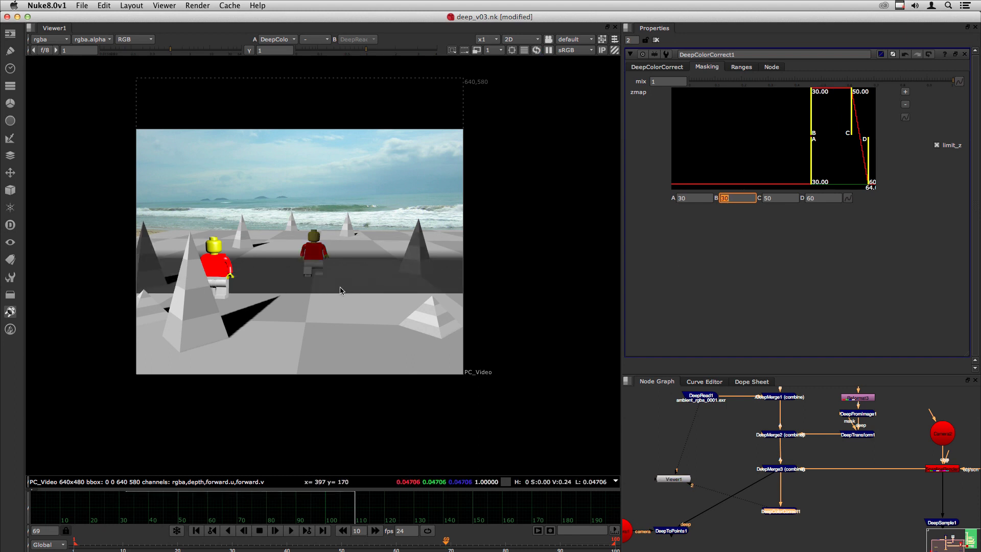
{"action": "left_click", "coordinate": [791, 269]}
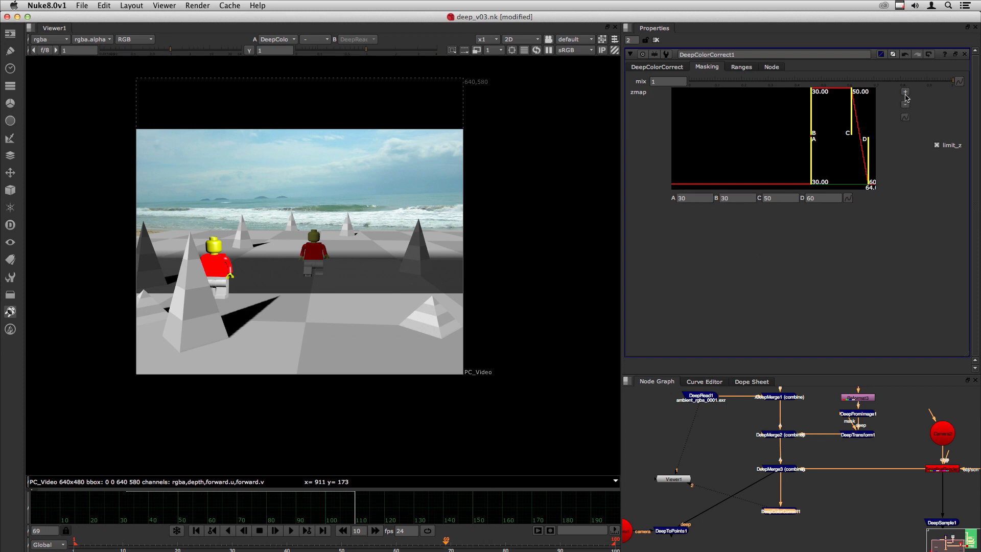
Set the inner points of DeepColorCorrect1's zmap to B 35 and C 47.
{"action": "left_click_drag", "start_coordinate": [812, 118], "coordinate": [847, 123]}
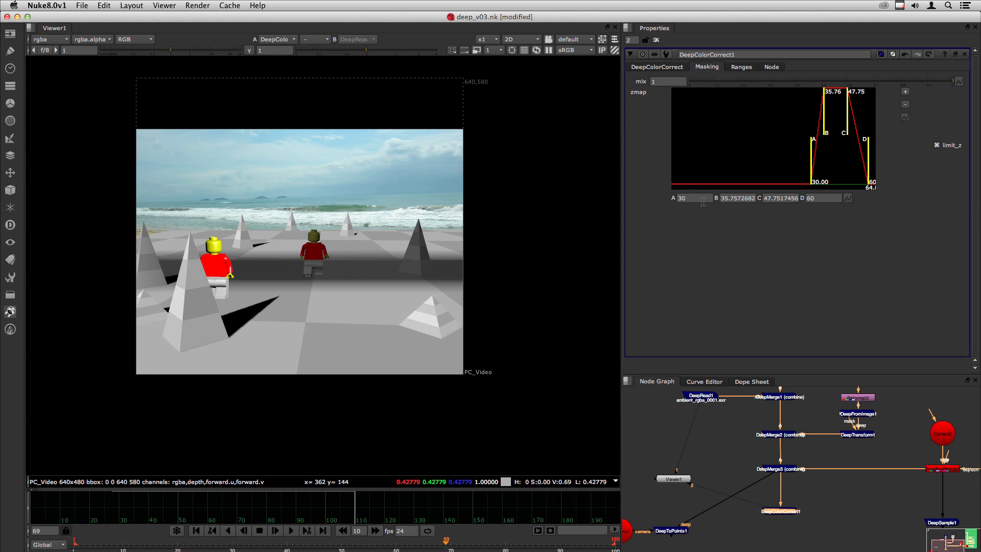
{"action": "left_click", "coordinate": [847, 198]}
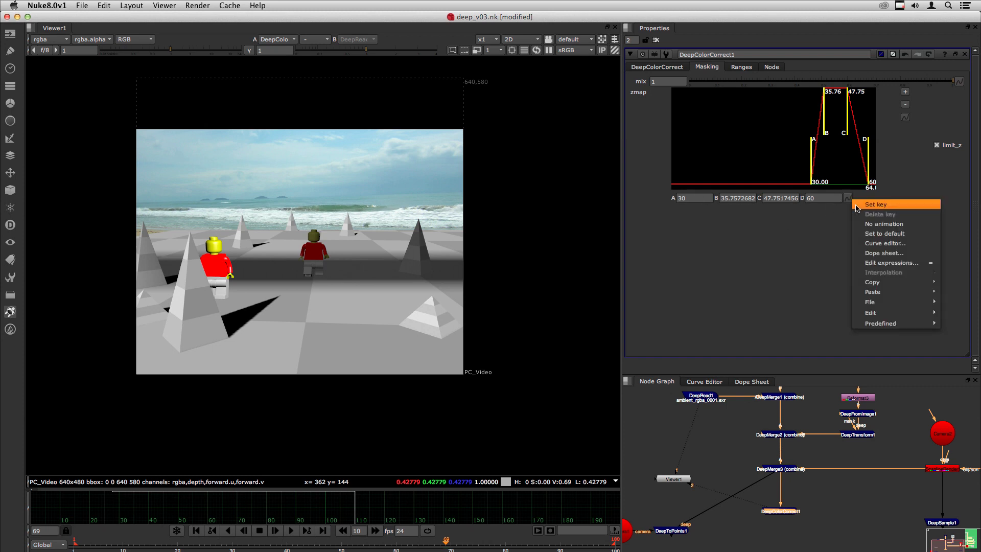
{"action": "left_click", "coordinate": [781, 236]}
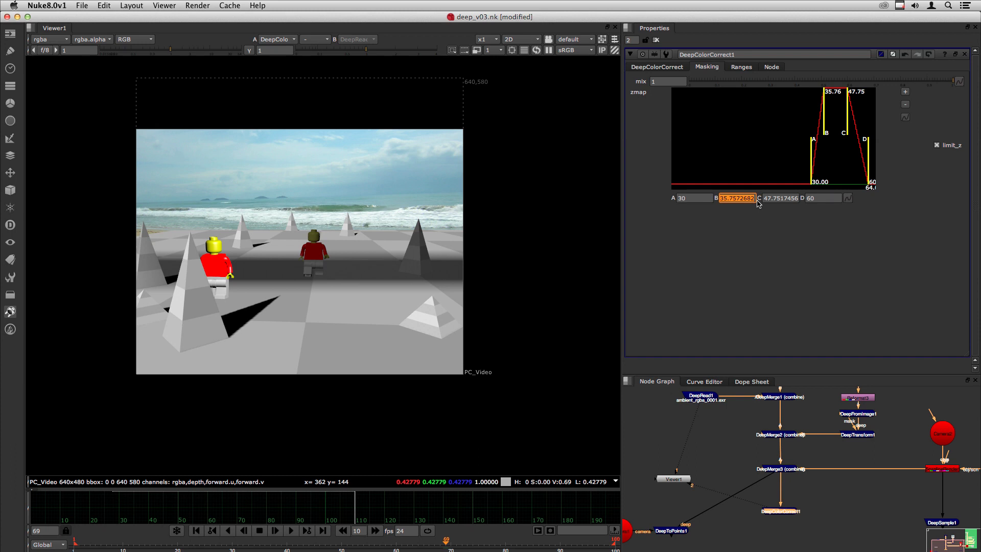
{"action": "type", "text": "35"}
{"action": "key", "text": "Tab"}
{"action": "type", "text": "47"}
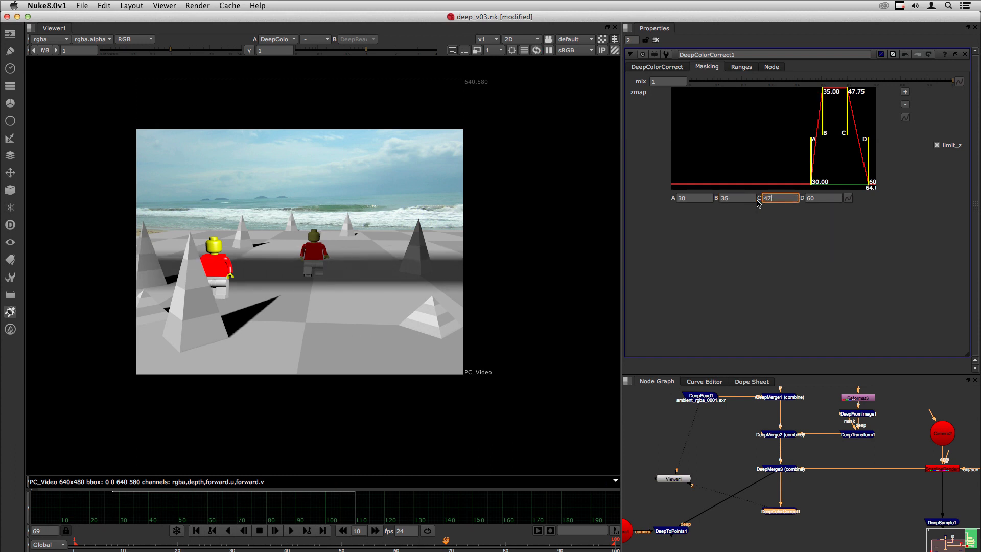
{"action": "key", "text": "Tab"}
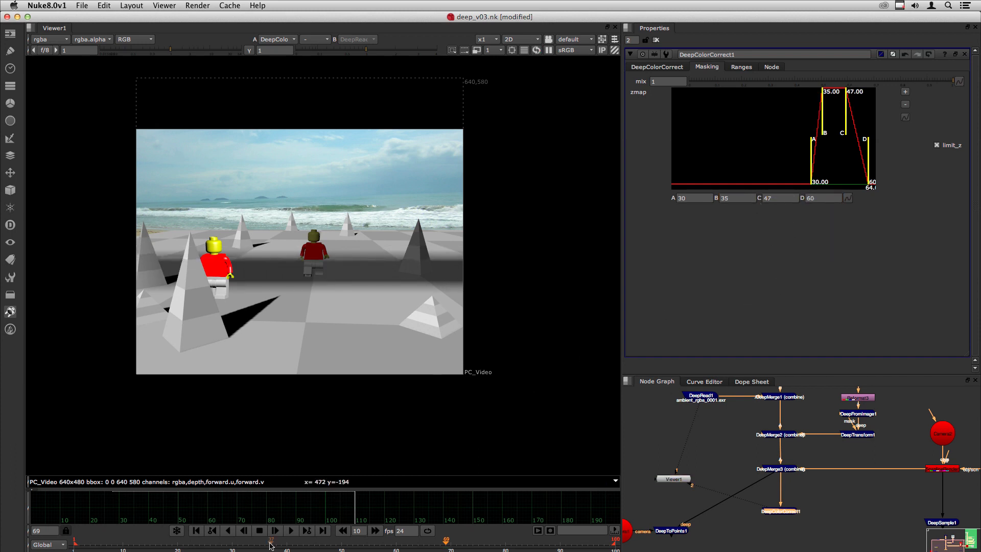
Go to frame 30 and set a keyframe on all four zmap values of DeepColorCorrect1.
{"action": "left_click", "coordinate": [233, 547]}
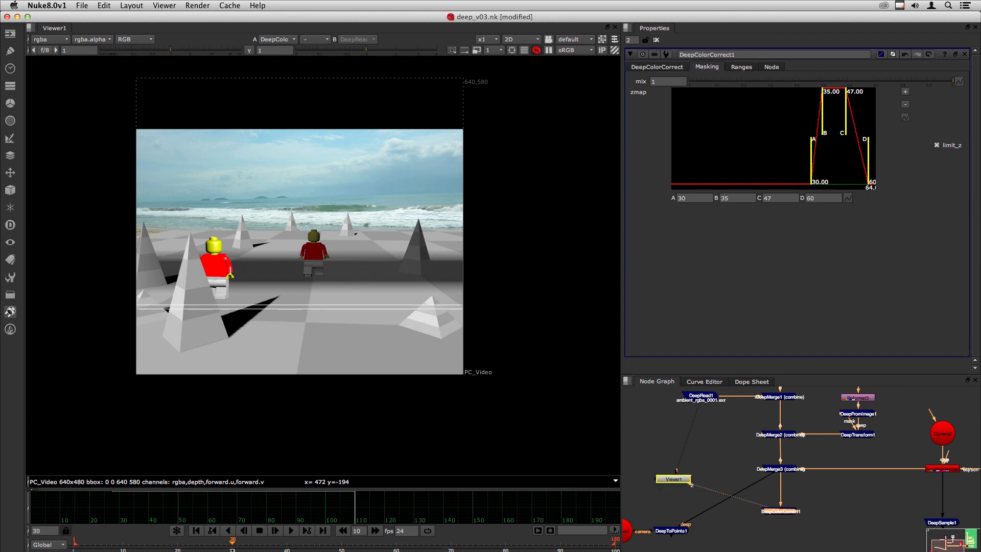
{"action": "left_click", "coordinate": [848, 198]}
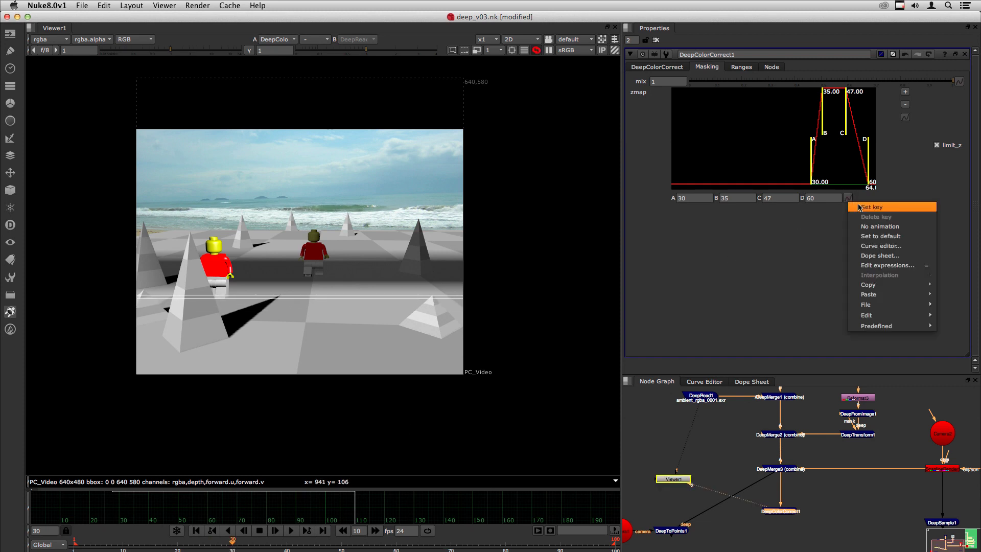
{"action": "left_click", "coordinate": [858, 208]}
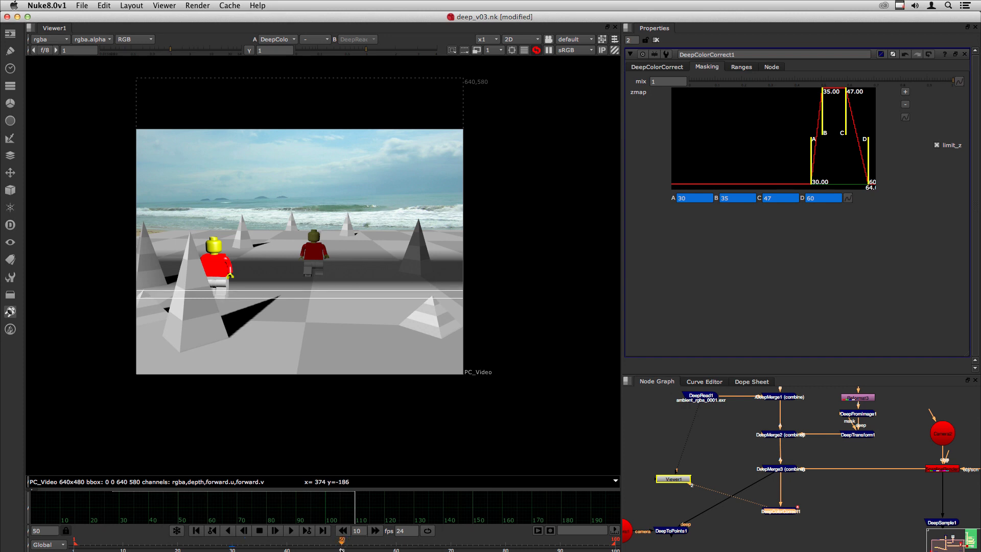
At frame 50, set point A of DeepColorCorrect1's animated zmap to 50.
{"action": "left_click", "coordinate": [707, 199]}
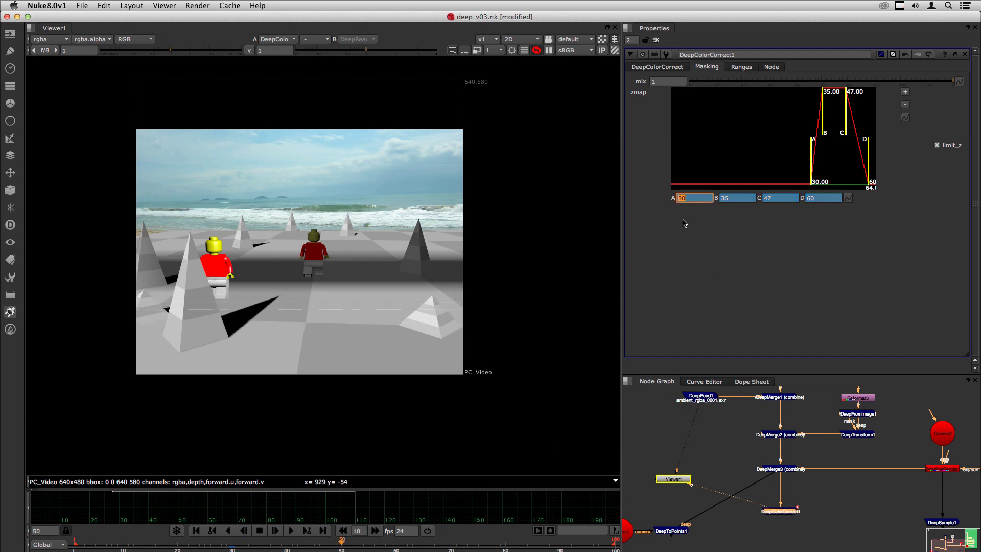
{"action": "type", "text": "+"}
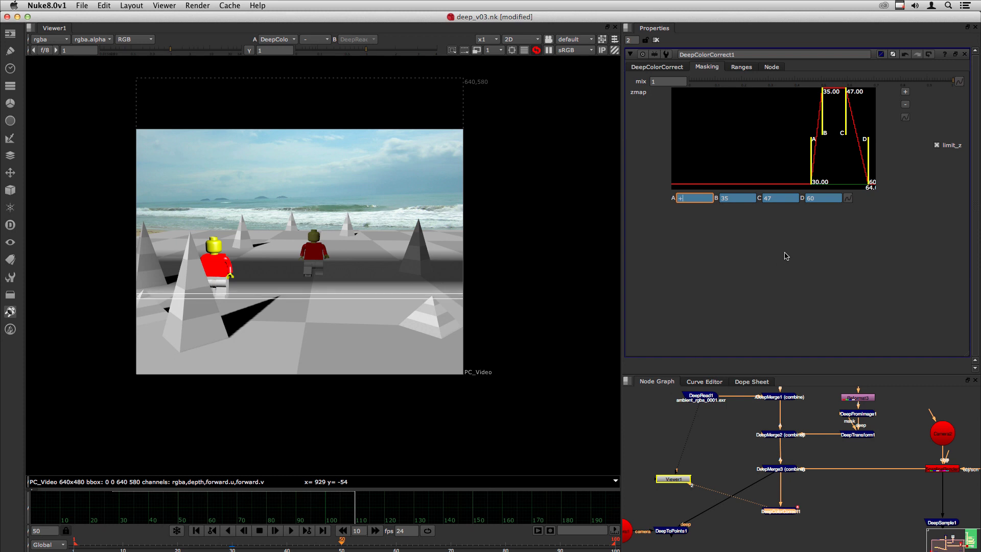
{"action": "type", "text": "20"}
{"action": "key", "text": "Return"}
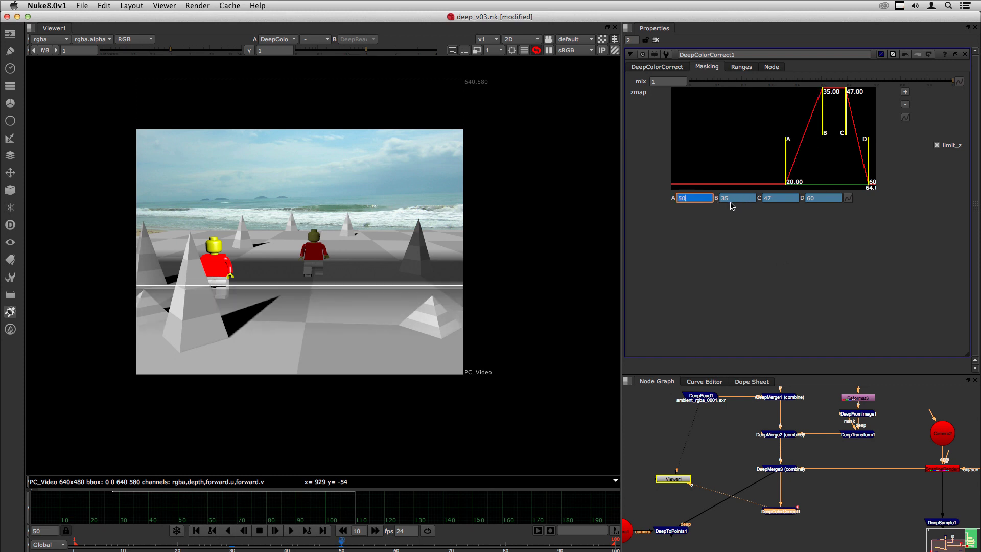
At frame 50, set the zmap to B 55, C 67 and D 80, and extend its graph's depth range to 256.
{"action": "left_click", "coordinate": [738, 197]}
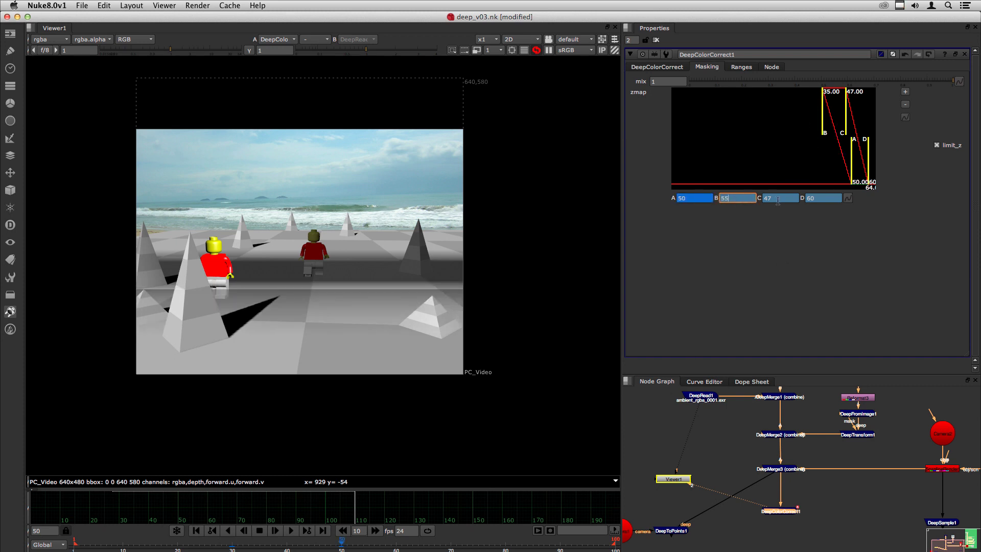
{"action": "key", "text": "Tab"}
{"action": "type", "text": "6"}
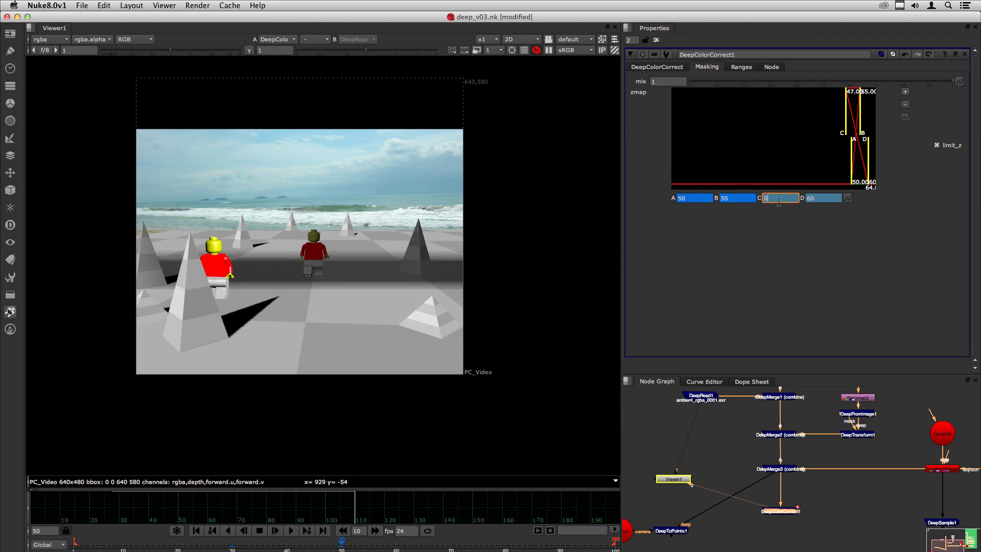
{"action": "type", "text": "7"}
{"action": "key", "text": "Tab"}
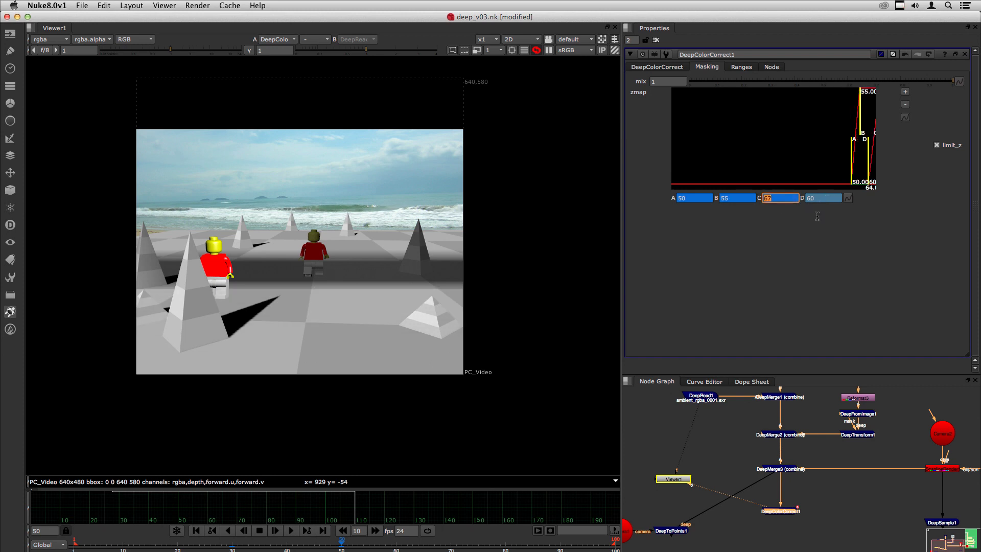
{"action": "type", "text": "80"}
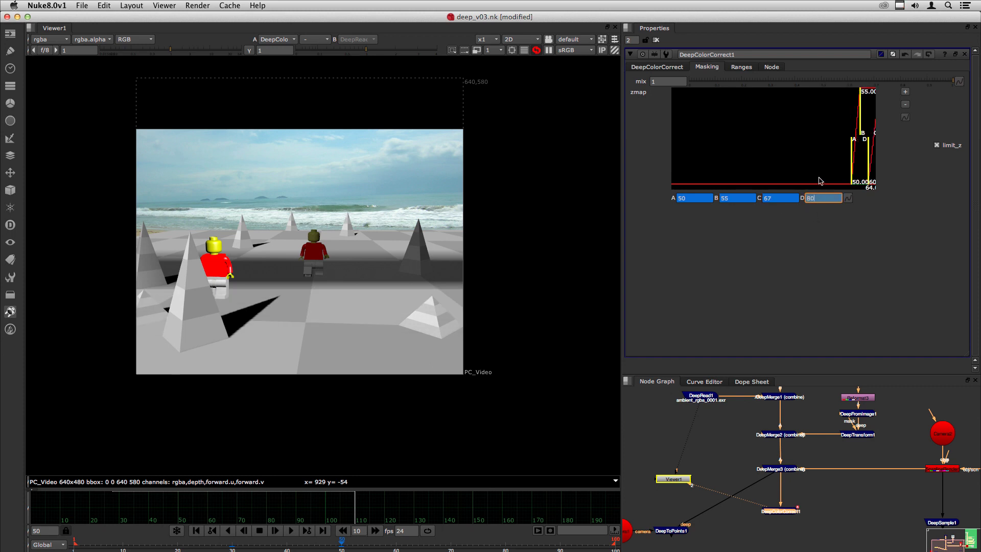
{"action": "key", "text": "Return"}
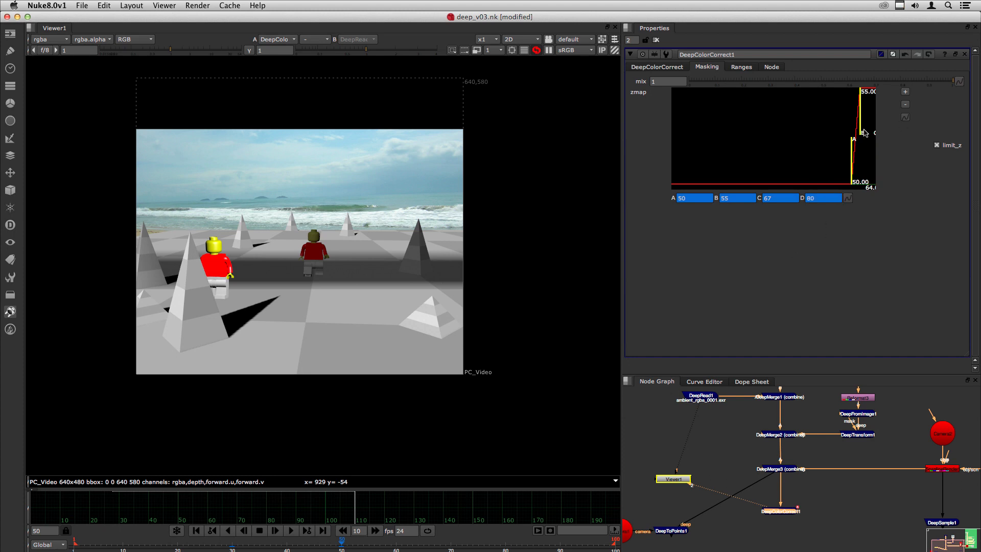
{"action": "left_click", "coordinate": [906, 105]}
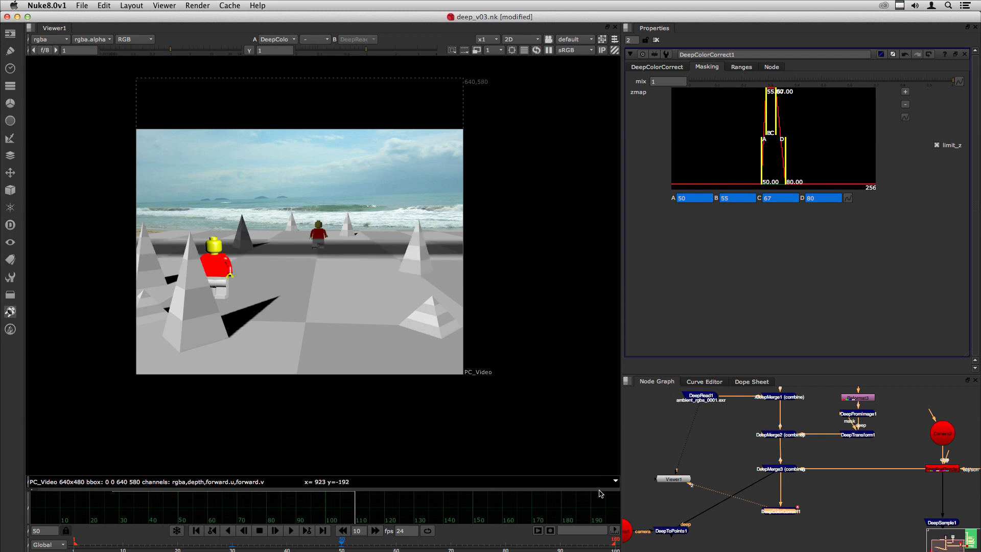
Set the viewer's playback range to frames 30-50 and play the animated depth correction forward.
{"action": "left_click", "coordinate": [611, 530]}
{"action": "left_click_drag", "start_coordinate": [579, 530], "coordinate": [553, 536]}
{"action": "type", "text": "60"}
{"action": "key", "text": "BackSpace"}
{"action": "type", "text": "30-50"}
{"action": "key", "text": "Return"}
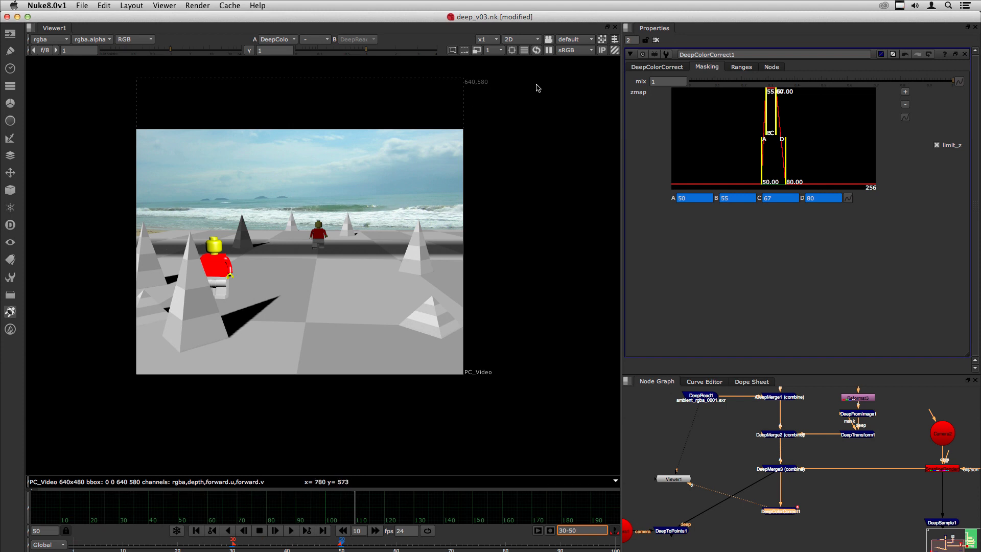
{"action": "key", "text": "l"}
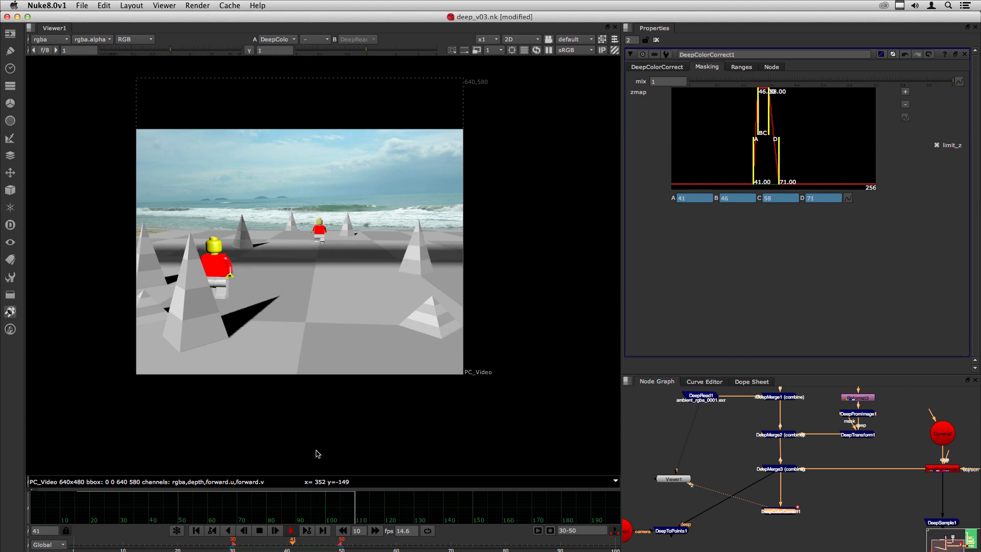